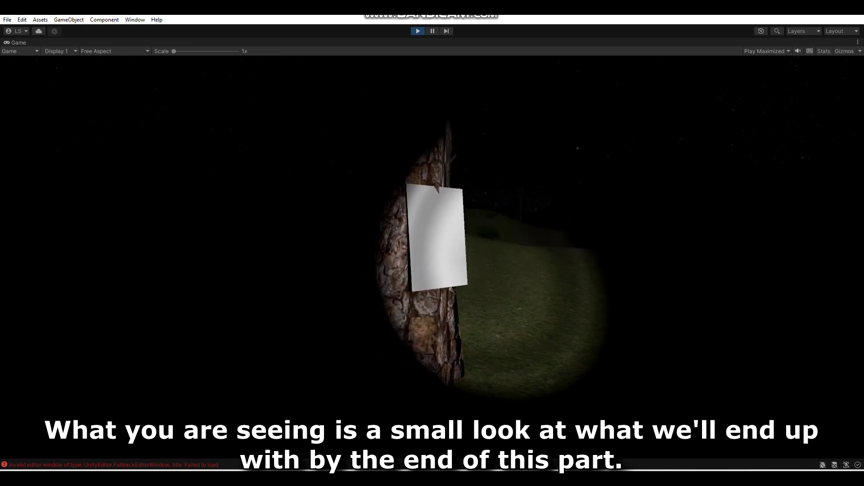
Step: Pick up the page pinned to the tree so the counter reads 2/8 pages
key("e")
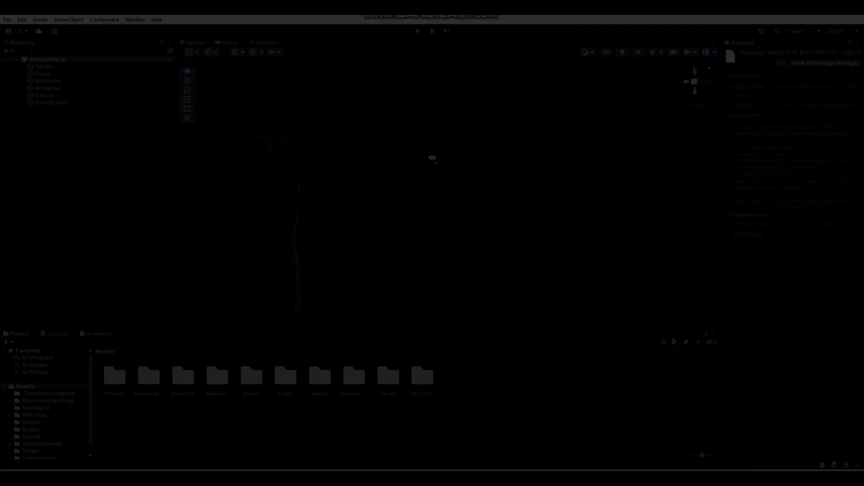
Step: Look over the night scene, then open Abandoned buildings > Prefab > abandoned_buildings in the Project window
right_click_drag(432, 158, 233, 229)
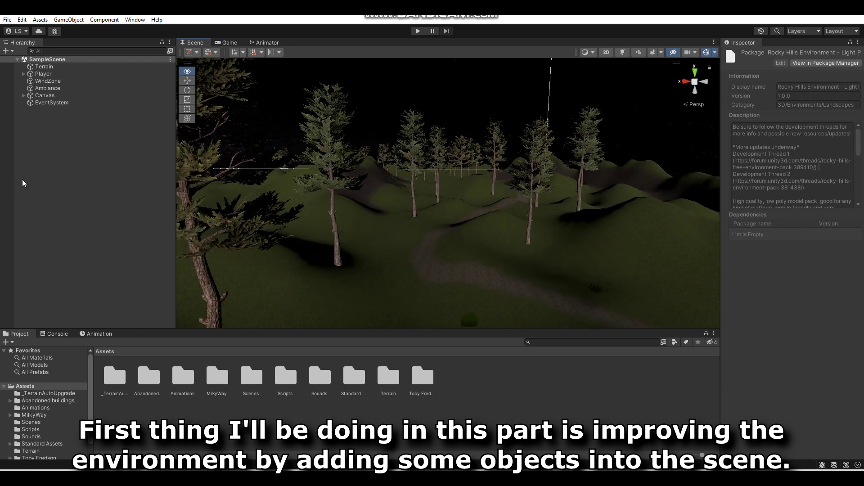
mouse_move(208, 222)
right_mouse_down()
mouse_move(245, 238)
mouse_move(377, 257)
right_mouse_up()
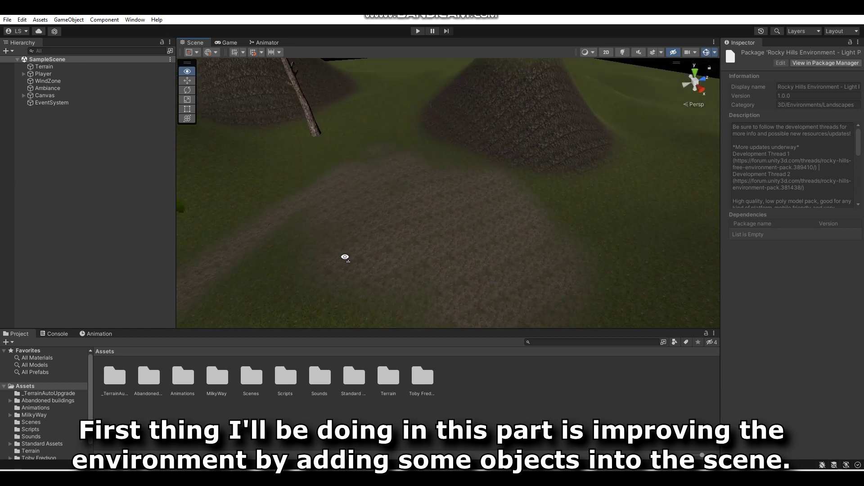
double_click(143, 381)
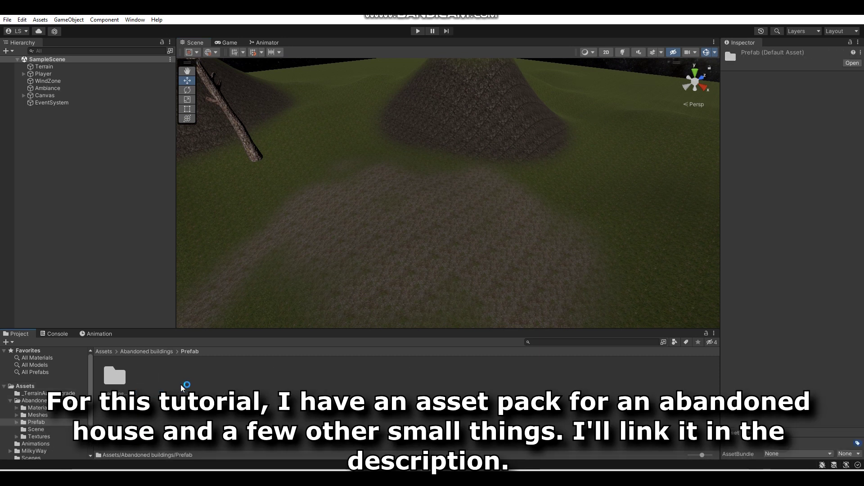
double_click(116, 381)
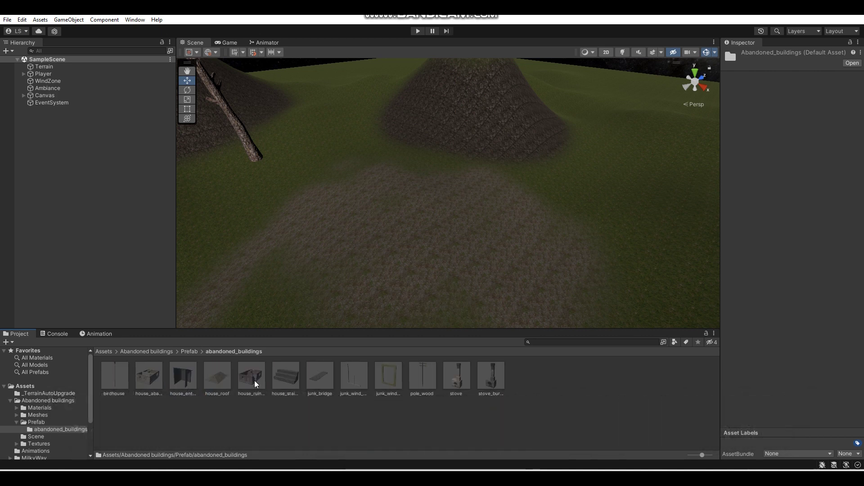
Step: Drop the house_ruined prefab onto the terrain and lower it toward the ground
left_click_drag(250, 382, 413, 234)
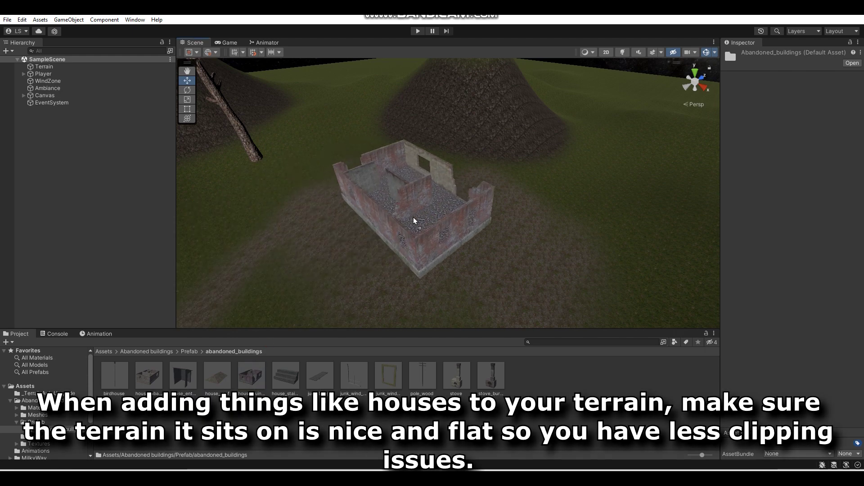
right_click_drag(523, 247, 585, 207)
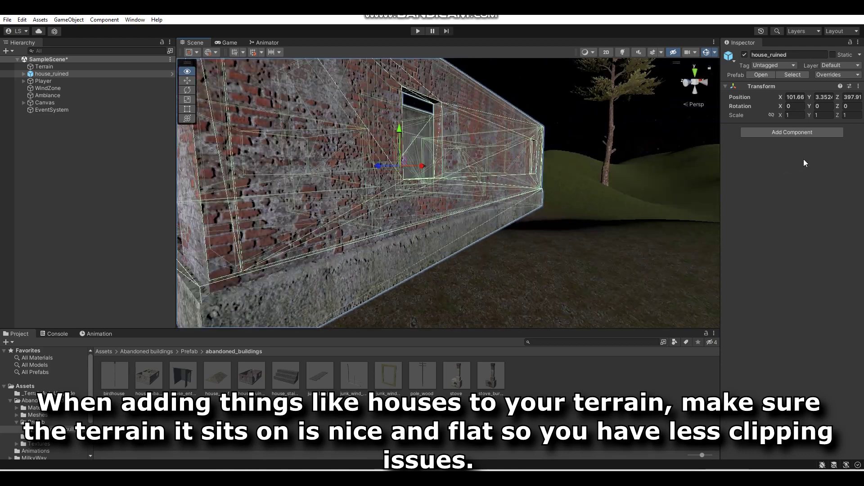
mouse_move(585, 207)
right_mouse_down()
mouse_move(835, 169)
mouse_move(414, 132)
right_mouse_up()
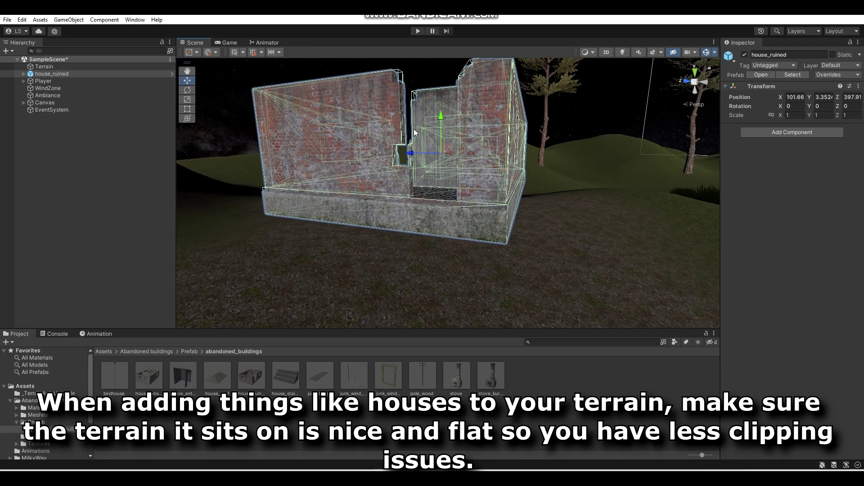
left_click_drag(441, 118, 438, 137)
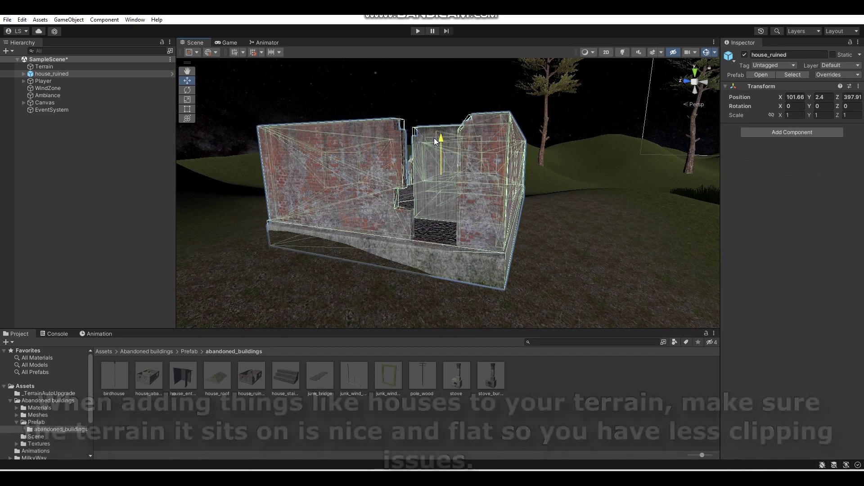
left_click_drag(411, 177, 459, 180)
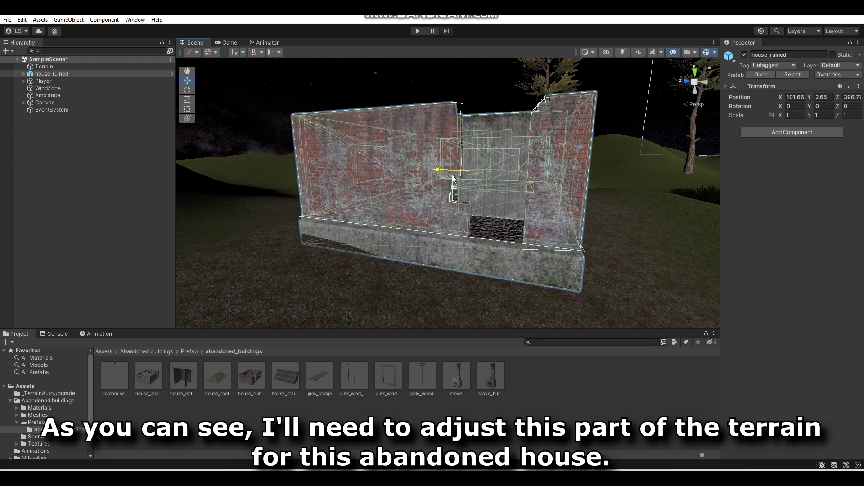
right_click_drag(459, 179, 141, 74)
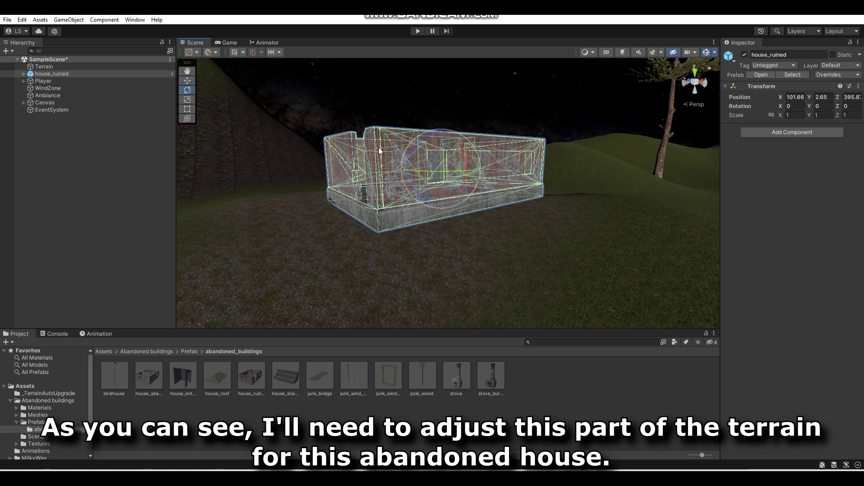
Step: Turn the house -40.57 degrees and set the terrain Raise or Lower brush to size 13
mouse_move(433, 174)
left_mouse_down()
mouse_move(487, 166)
mouse_move(444, 185)
mouse_move(379, 188)
left_mouse_up()
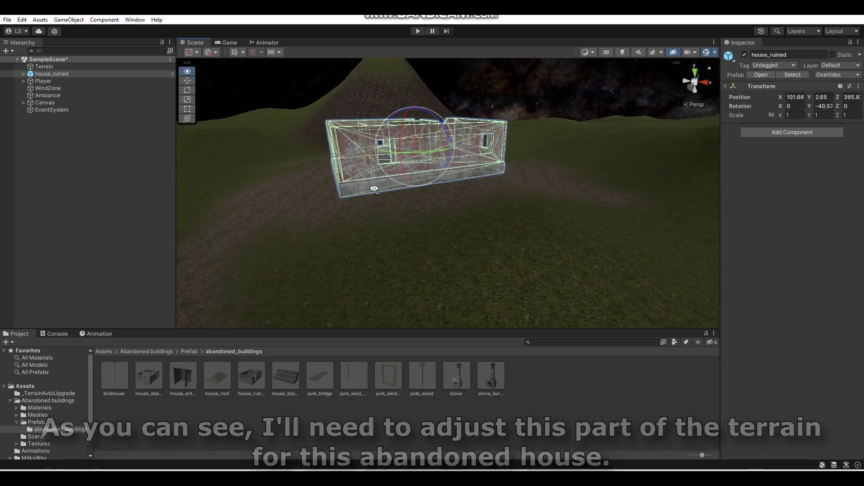
left_click(379, 188)
left_click(796, 243)
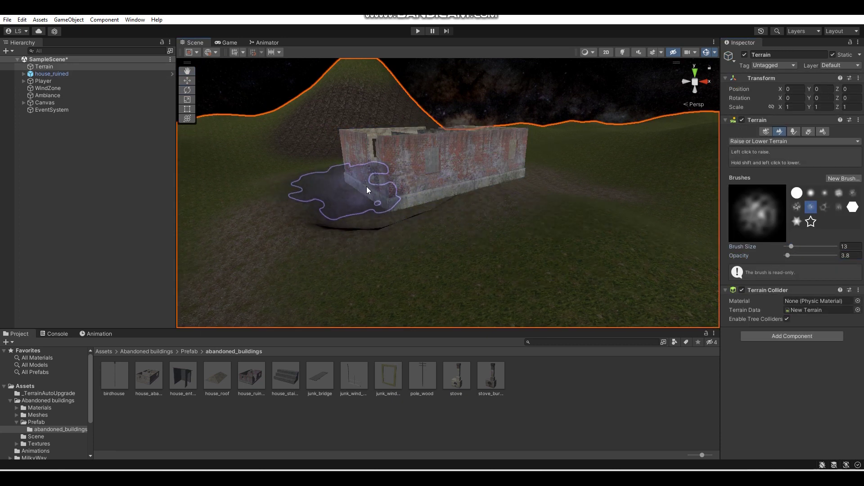
Step: Paint a raised terrain ridge beside the ruined house, then reselect house_ruined
left_click_drag(551, 207, 298, 201)
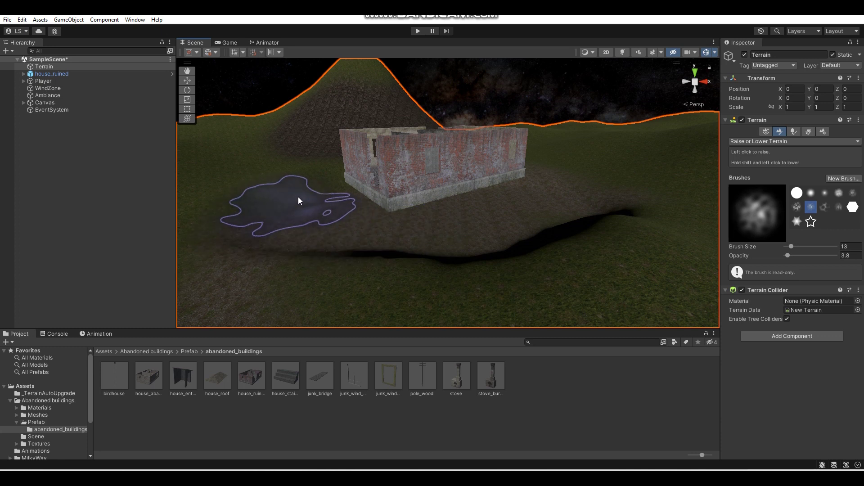
mouse_move(413, 207)
left_mouse_down("alt")
mouse_move(613, 243)
mouse_move(411, 131)
mouse_move(416, 159)
left_mouse_up("alt")
left_click(411, 131)
Step: Move the ruined house to Y -0.15, Z 397.5 and rotate it to -16.8 degrees
scroll(387, 111, "up", 5)
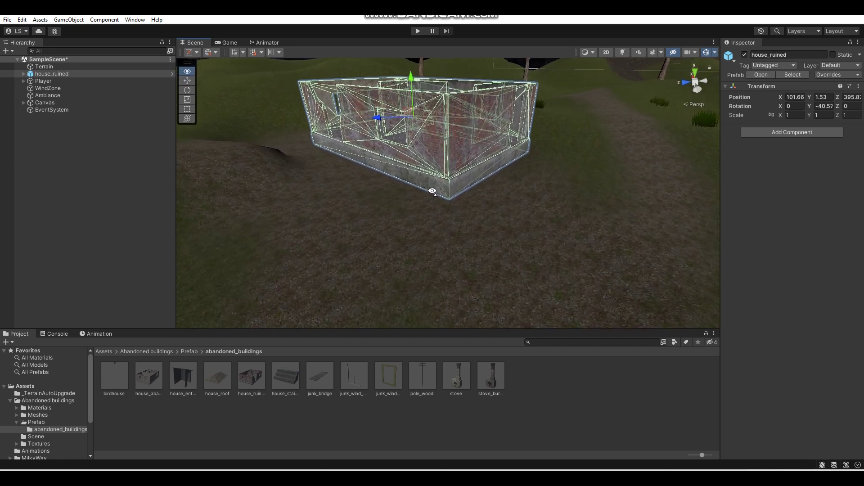
left_click_drag(378, 122, 364, 133)
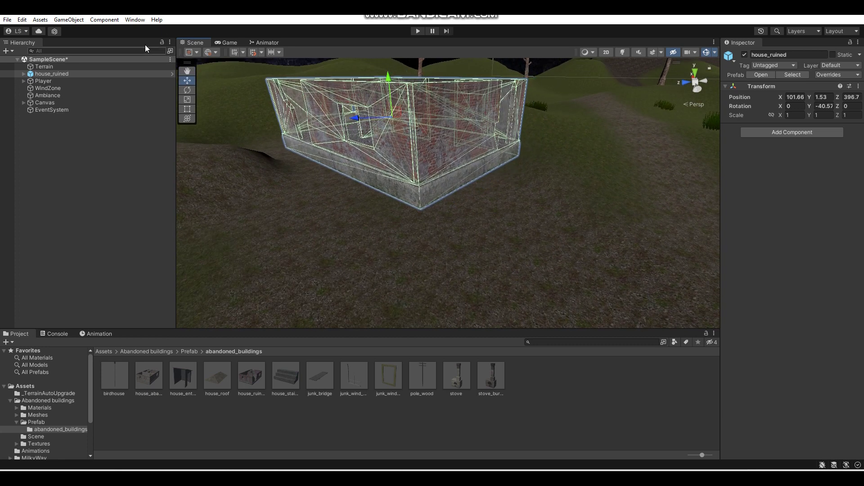
left_click_drag(406, 123, 371, 126)
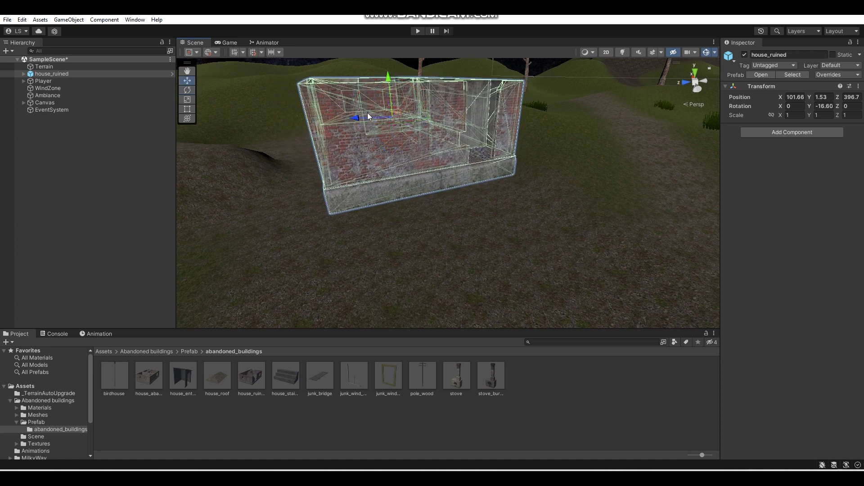
mouse_move(356, 117)
left_mouse_down()
mouse_move(351, 111)
mouse_move(369, 118)
mouse_move(367, 107)
left_mouse_up()
scroll(367, 107, "up", 5)
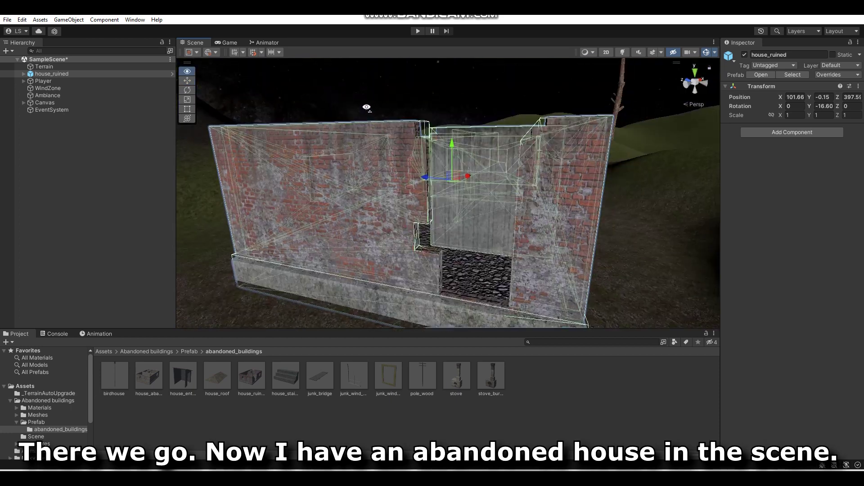
right_click_drag(367, 107, 413, 89)
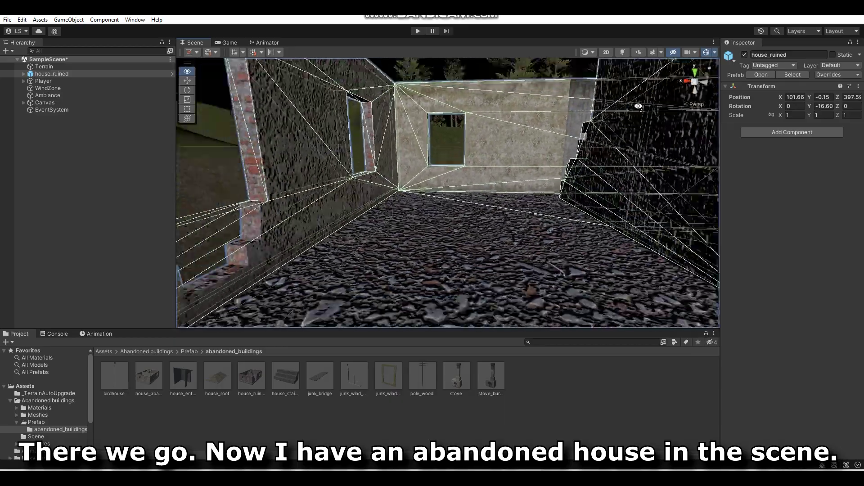
mouse_move(413, 88)
right_mouse_down()
mouse_move(718, 117)
mouse_move(70, 134)
mouse_move(359, 137)
right_mouse_up()
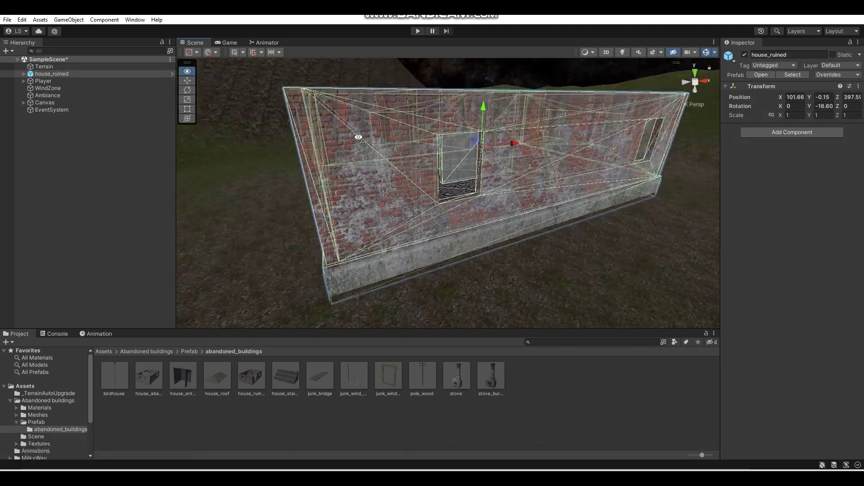
Step: Drop house_roof onto the walls, rotate it to -16.8 degrees and move it into place
right_click_drag(359, 137, 365, 287)
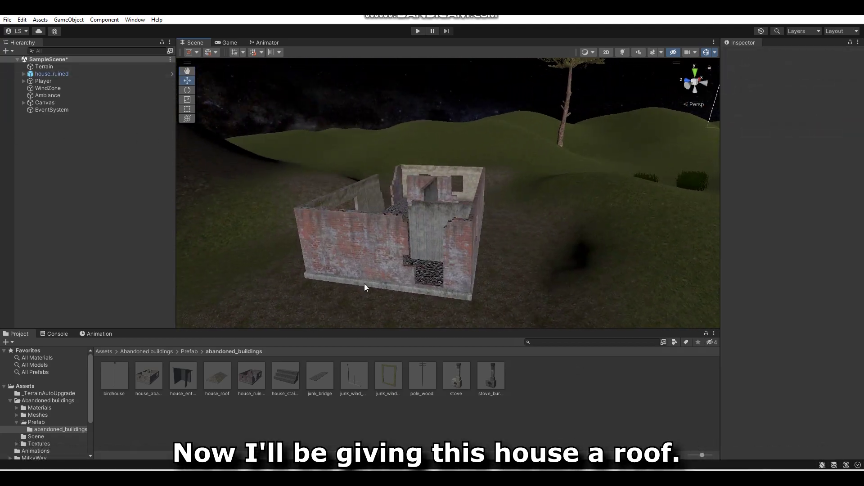
mouse_move(220, 384)
left_mouse_down()
mouse_move(416, 205)
mouse_move(407, 198)
left_mouse_up()
mouse_move(407, 199)
right_mouse_down()
mouse_move(430, 151)
mouse_move(512, 131)
right_mouse_up()
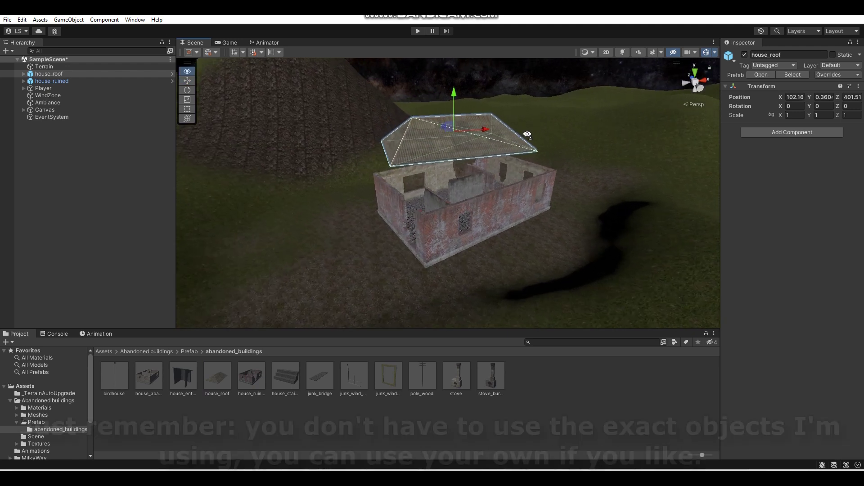
right_click_drag(477, 138, 512, 136)
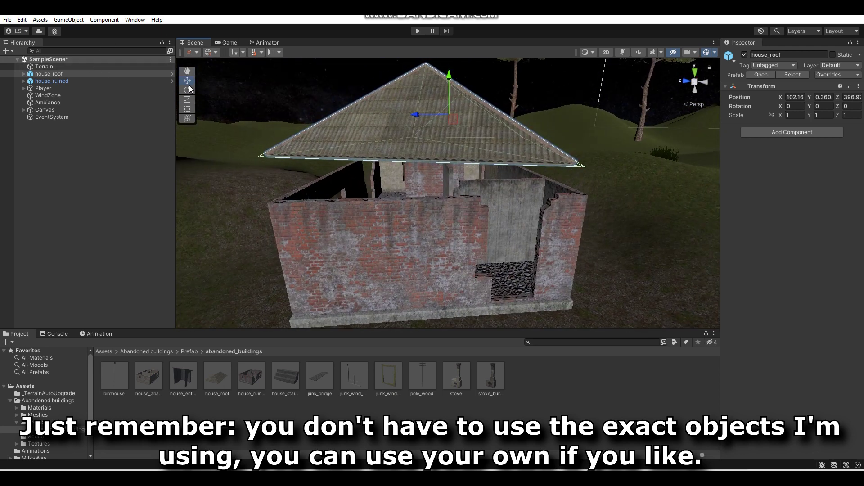
left_click_drag(468, 112, 482, 110)
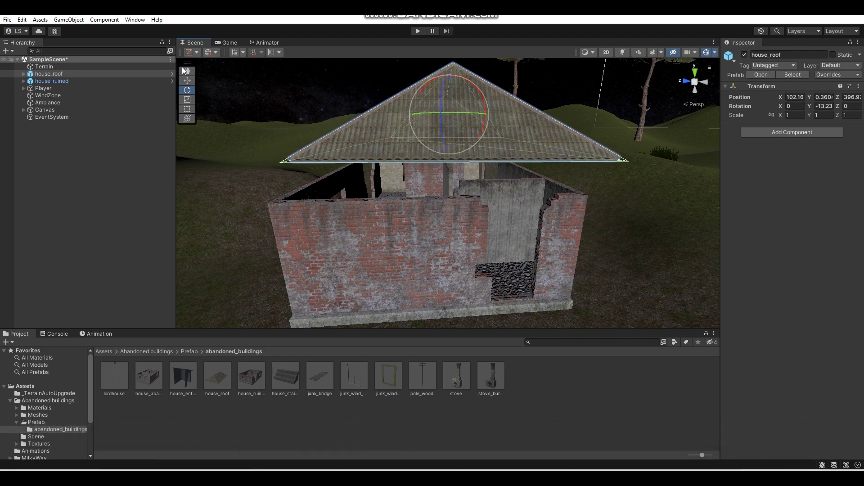
left_click(187, 81)
right_click_drag(342, 148, 376, 123)
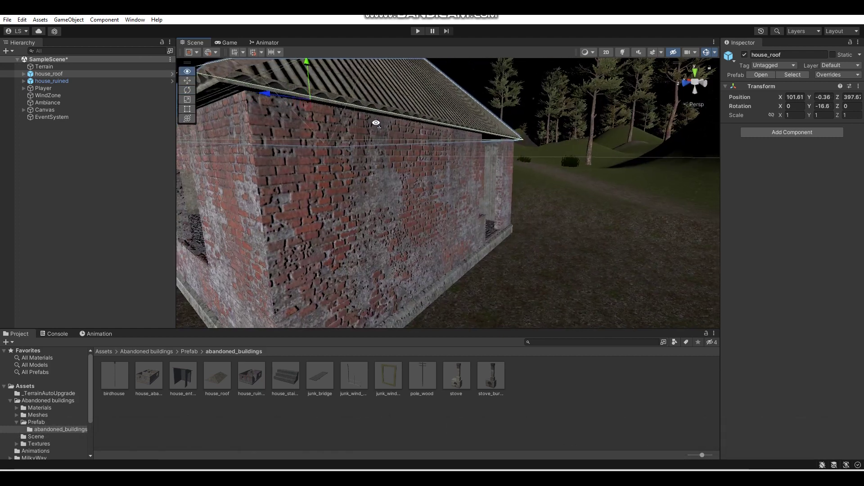
mouse_move(376, 123)
right_mouse_down()
mouse_move(131, 113)
mouse_move(207, 111)
right_mouse_up()
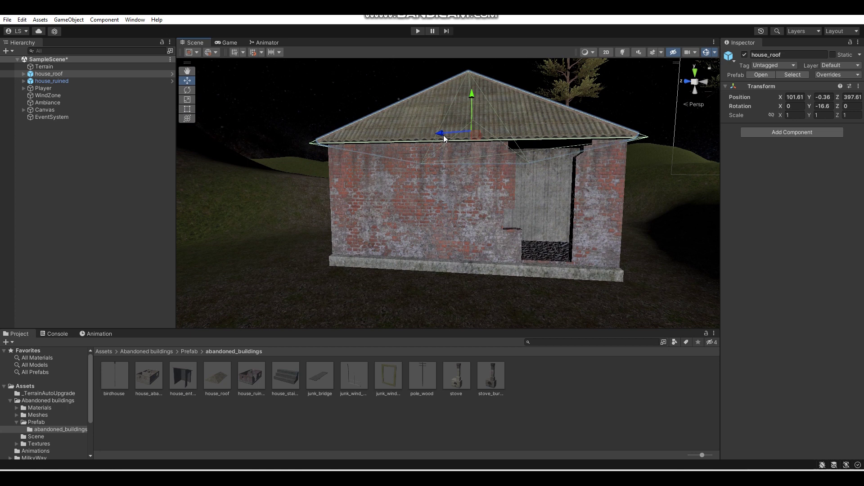
mouse_move(553, 98)
right_mouse_down()
mouse_move(358, 105)
mouse_move(494, 58)
mouse_move(620, 130)
mouse_move(353, 135)
mouse_move(390, 129)
right_mouse_up()
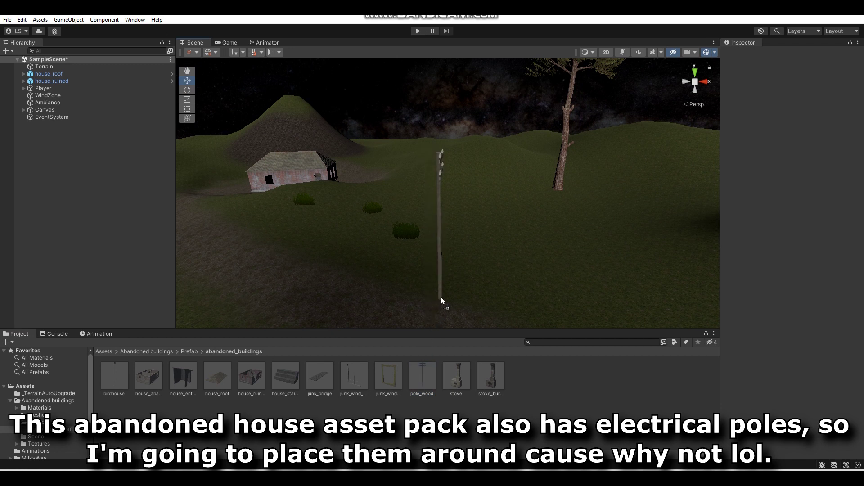
Step: Place a pole_wood electric pole and move it to a spot on the hillside
left_click_drag(441, 298, 435, 286)
mouse_move(417, 293)
right_mouse_down()
mouse_move(313, 243)
mouse_move(450, 193)
right_mouse_up()
mouse_move(416, 169)
right_mouse_down()
mouse_move(386, 168)
mouse_move(499, 237)
mouse_move(450, 190)
right_mouse_up()
key("e")
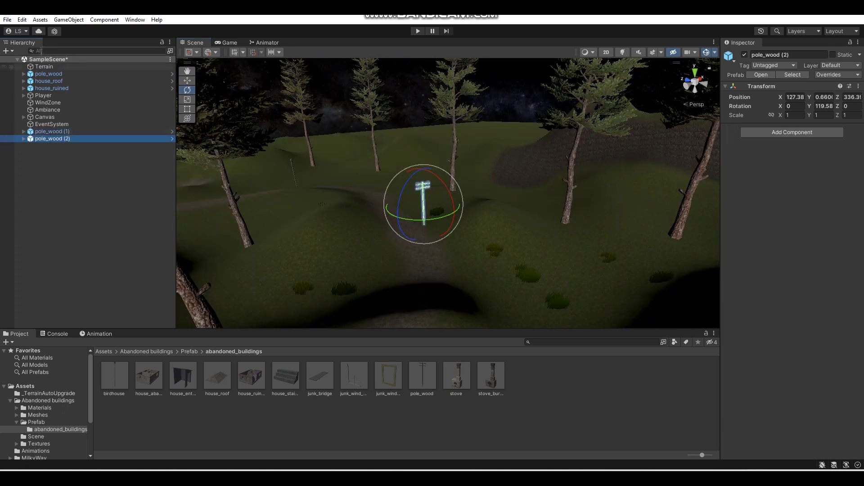
key("w")
right_click_drag(423, 202, 460, 128)
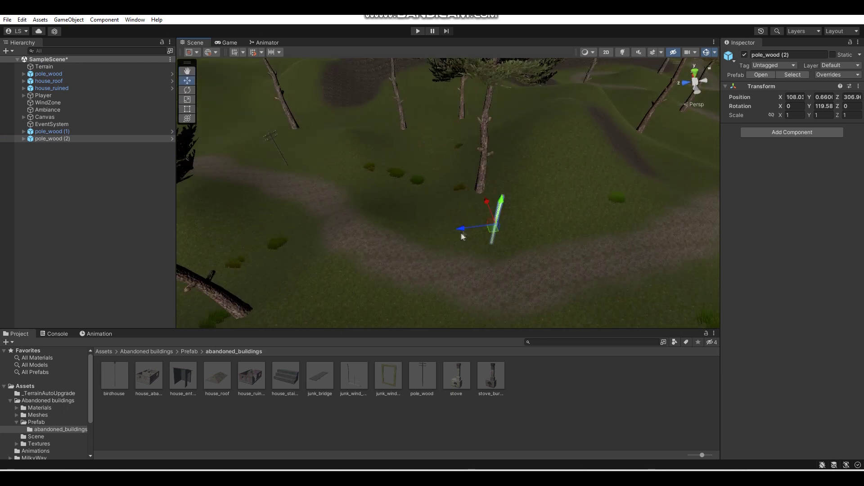
right_click_drag(462, 237, 402, 205)
right_click_drag(441, 174, 462, 177)
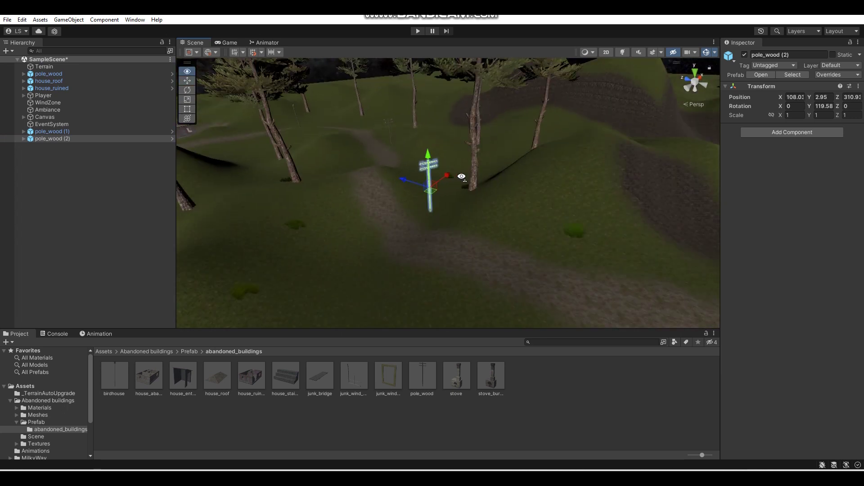
left_click_drag(410, 191, 387, 182)
Step: Duplicate the pole and shift the copy along the path down onto the ground
key("f")
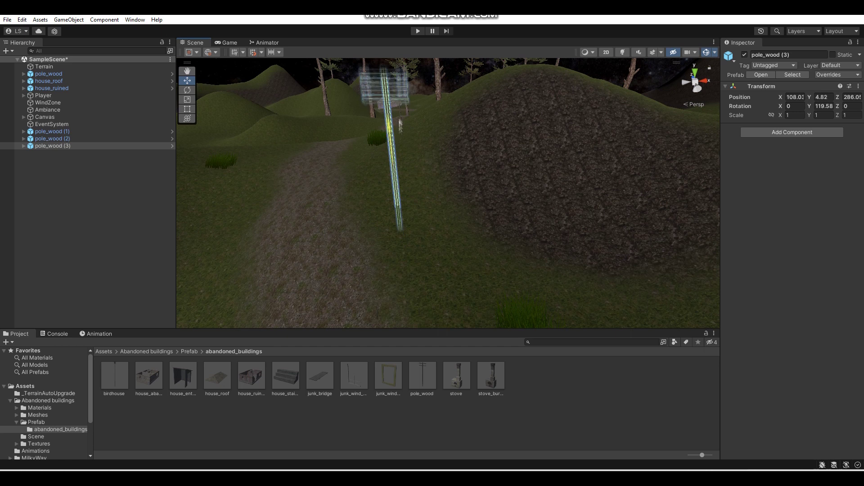
left_click_drag(399, 125, 418, 141)
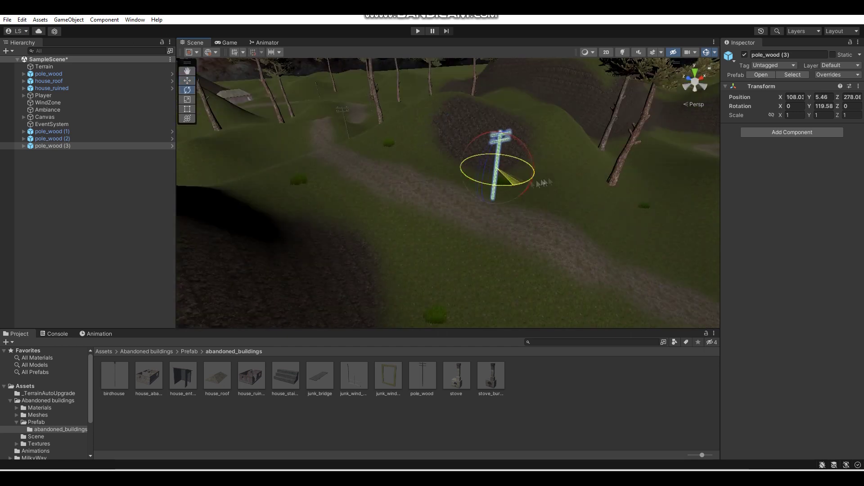
mouse_move(501, 165)
right_mouse_down()
mouse_move(560, 140)
mouse_move(435, 142)
right_mouse_up()
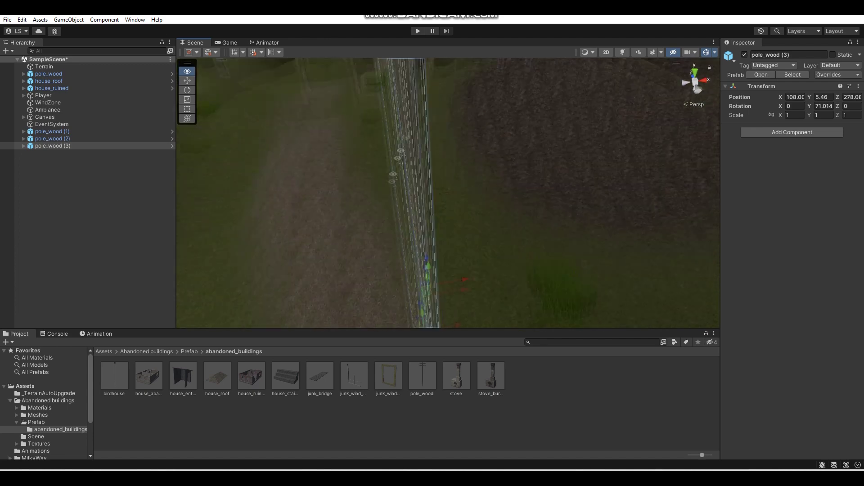
left_click_drag(393, 192, 387, 180)
right_click_drag(387, 180, 368, 140)
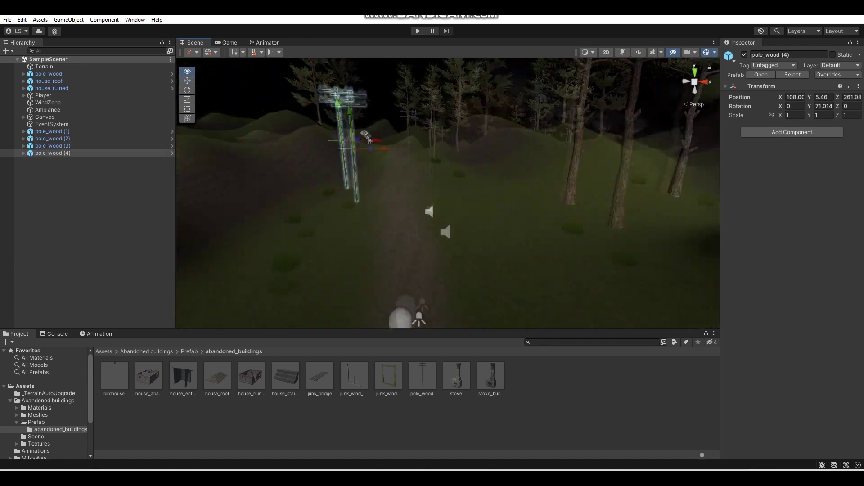
mouse_move(459, 155)
right_mouse_down()
mouse_move(400, 126)
mouse_move(355, 118)
right_mouse_up()
right_click_drag(405, 188, 389, 183)
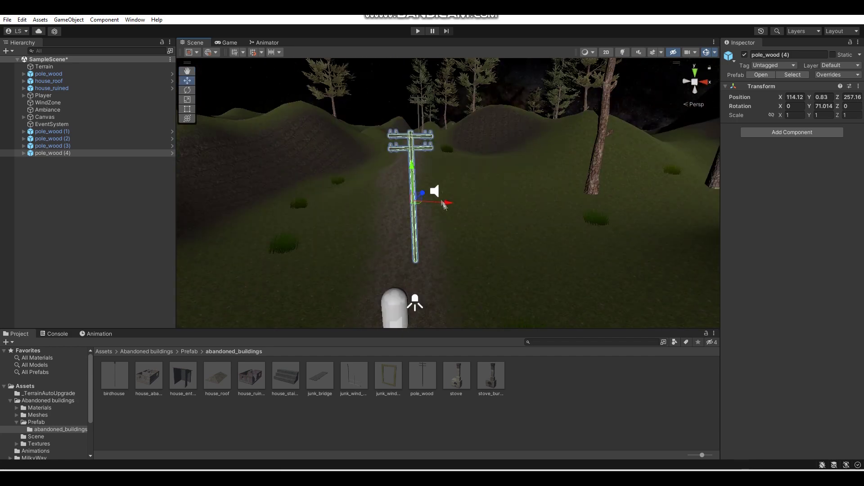
left_click_drag(443, 204, 468, 202)
mouse_move(468, 203)
right_mouse_down()
mouse_move(514, 177)
mouse_move(438, 169)
right_mouse_up()
right_click_drag(528, 224, 528, 223)
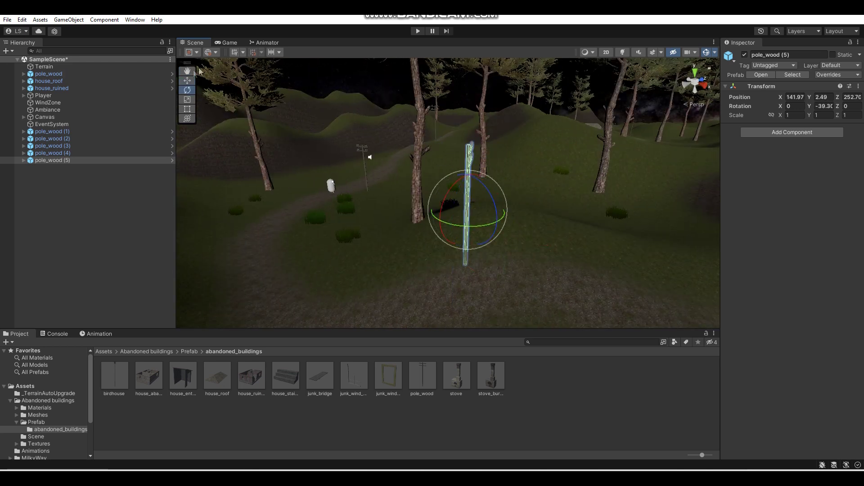
Step: Duplicate another pole, move it along X and turn it to a new facing beside the path
key("ctrl+d")
key("w")
right_click_drag(405, 202, 427, 216)
left_click_drag(432, 211, 500, 212)
right_click_drag(559, 257, 528, 157)
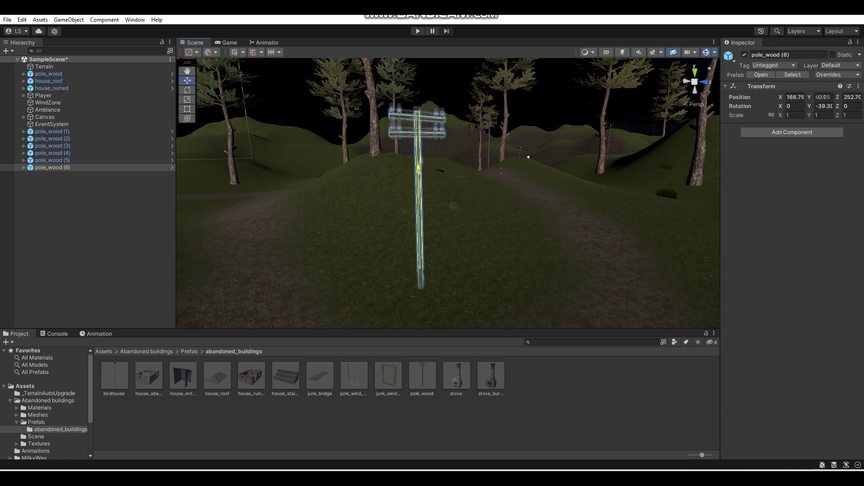
left_click_drag(423, 192, 450, 194)
right_click_drag(450, 194, 86, 51)
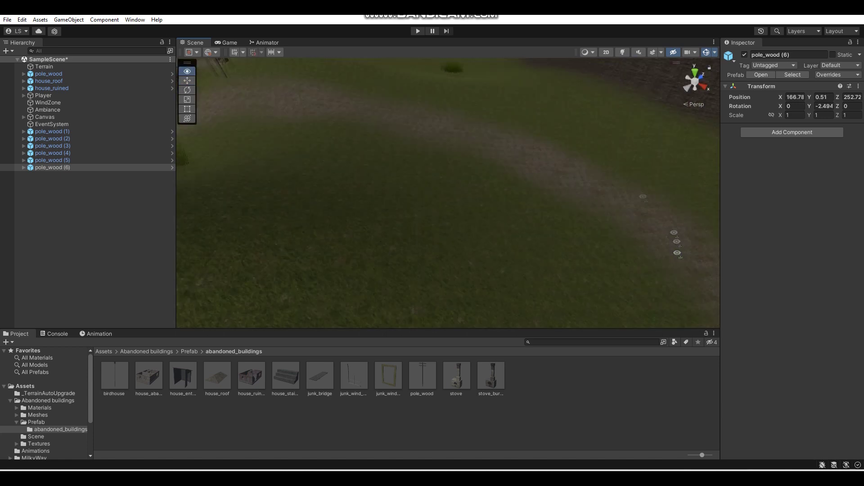
right_click_drag(478, 235, 420, 175)
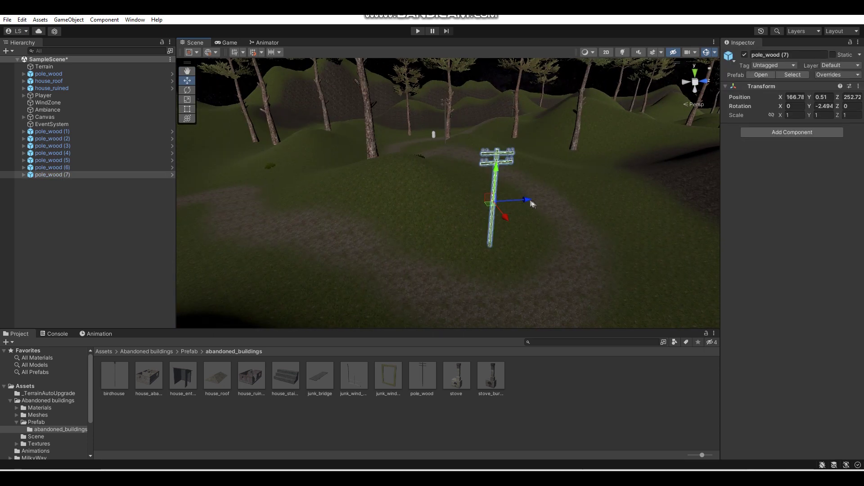
left_click_drag(388, 181, 445, 179)
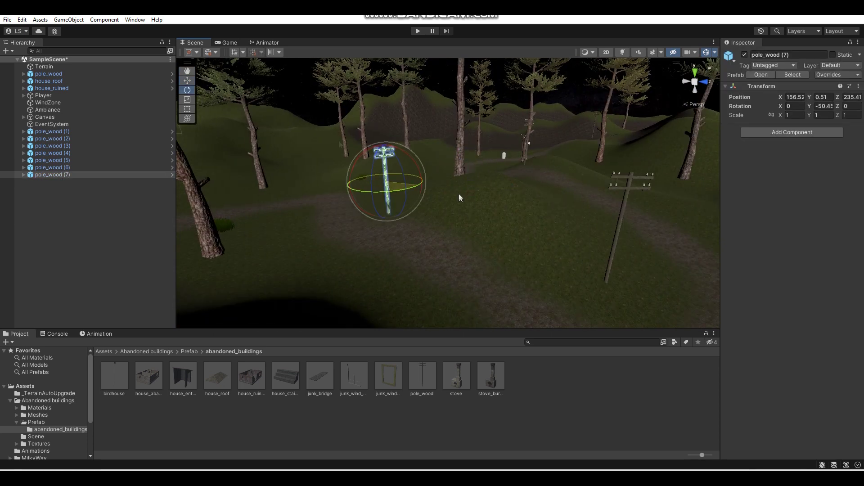
Step: Lift that pole to ground level, then duplicate it and slide the copy along the path
key("w")
right_click_drag(459, 197, 291, 187)
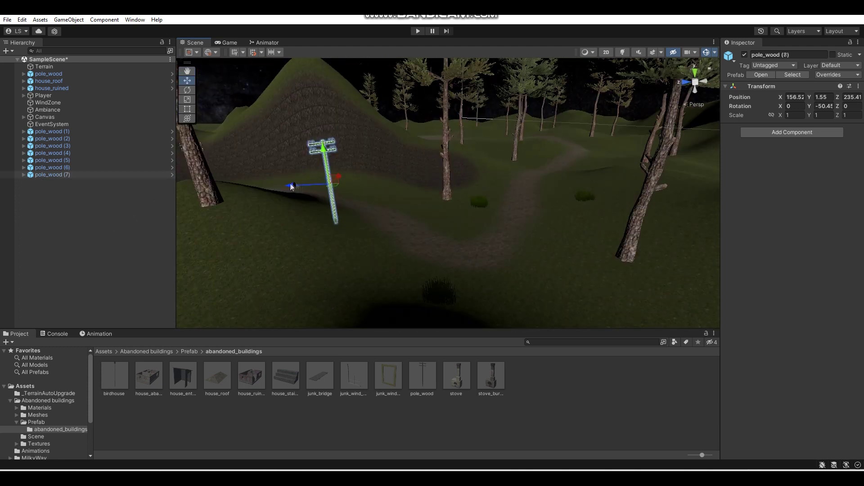
key("ctrl+d")
left_click_drag(292, 187, 531, 184)
Step: Tip pole_wood (8) over on Z to about -96 degrees so it lies flat
key("f")
key("e")
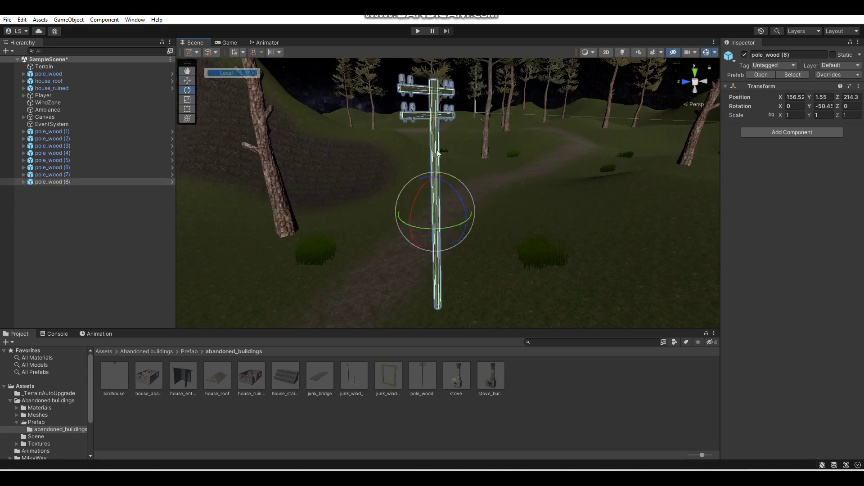
left_click_drag(450, 186, 372, 118)
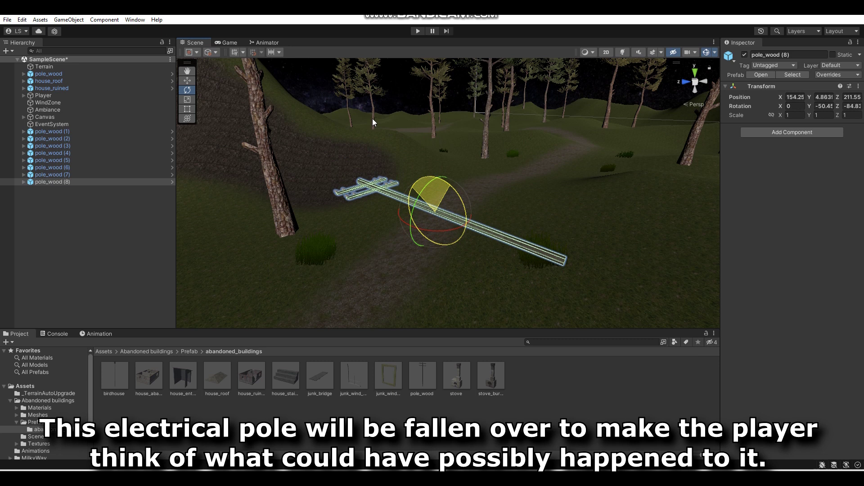
right_click_drag(371, 117, 190, 79)
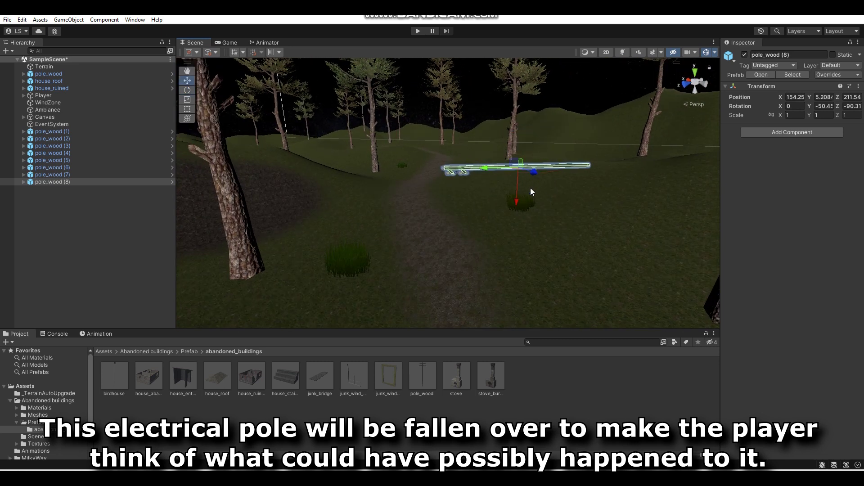
left_click_drag(517, 199, 522, 252)
mouse_move(522, 252)
right_mouse_down()
mouse_move(544, 288)
mouse_move(549, 245)
right_mouse_up()
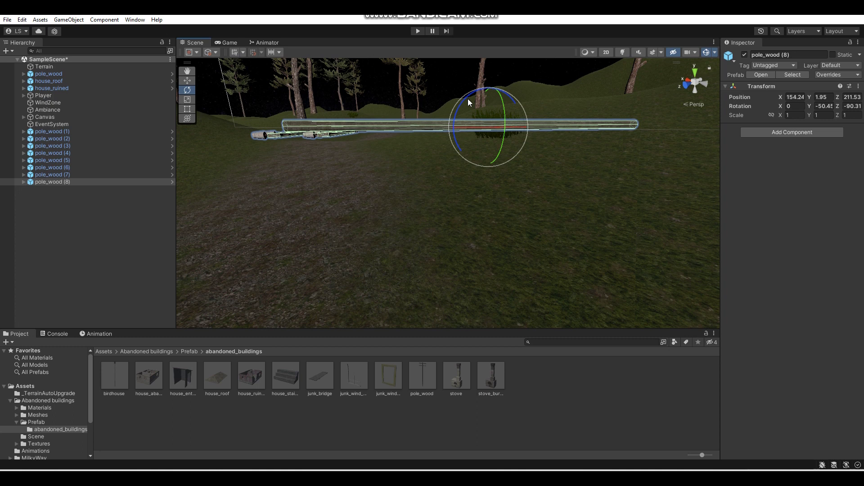
left_click_drag(460, 105, 492, 128)
Step: Lower the fallen pole onto the ground at Y 1.32 and deselect it
scroll(563, 179, "up", 3)
scroll(563, 179, "up", 3)
key("w")
left_click_drag(562, 147, 552, 156)
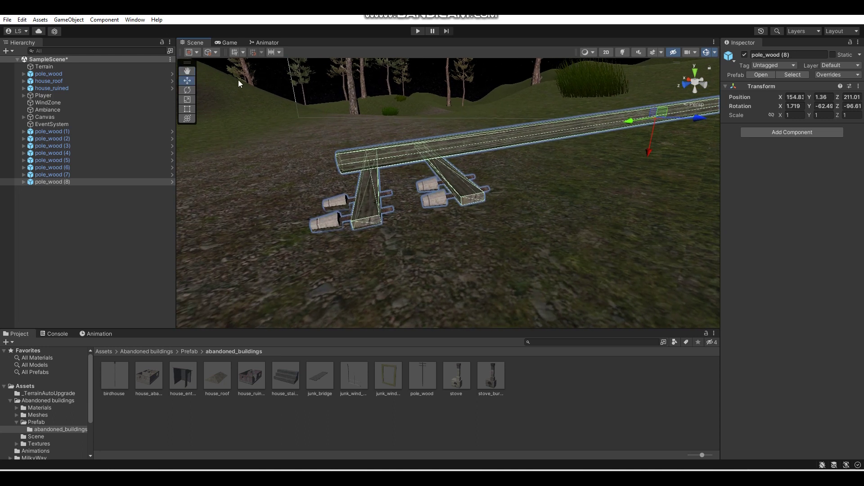
right_click_drag(422, 113, 533, 117)
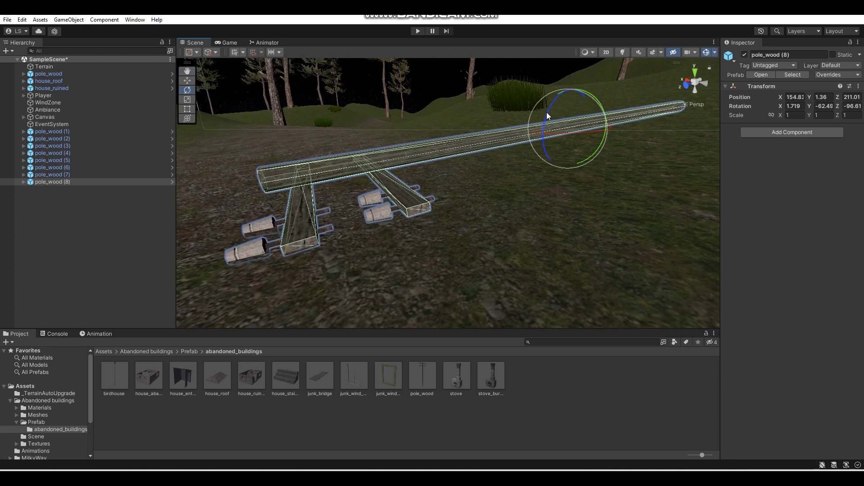
left_click_drag(549, 110, 550, 109)
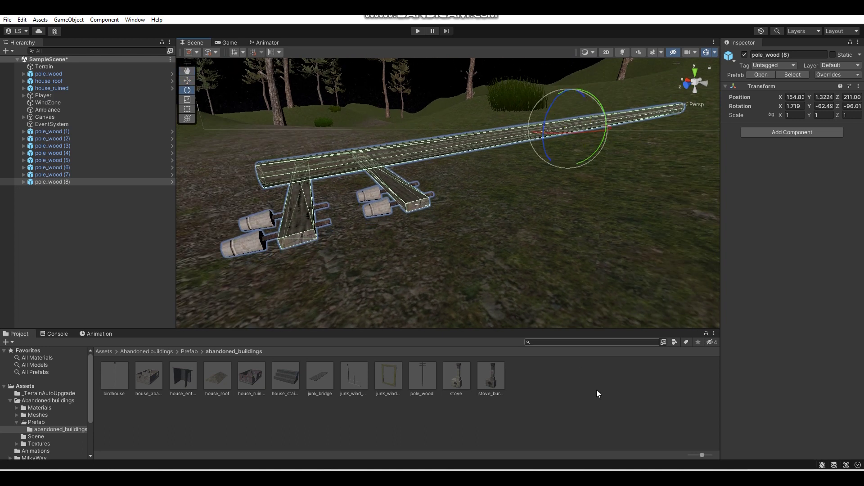
left_click(604, 407)
Step: Move pole_wood (11) beside the path and rotate it to face along it
right_click_drag(544, 177, 422, 174)
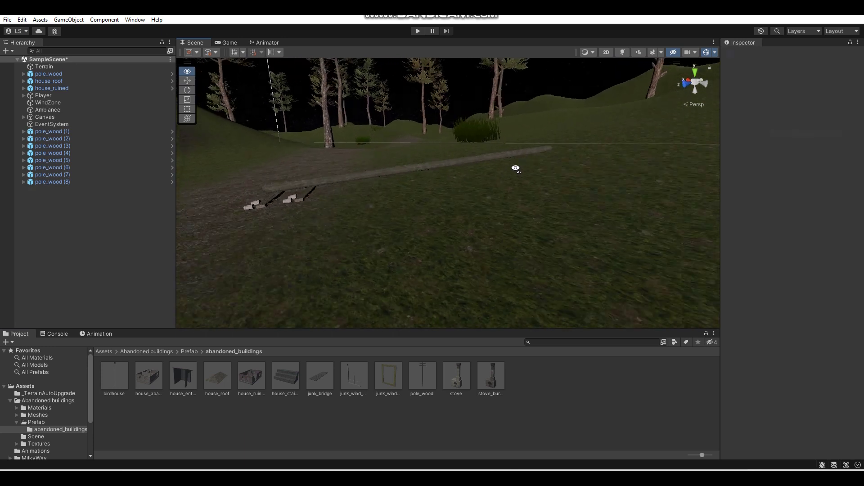
key("f")
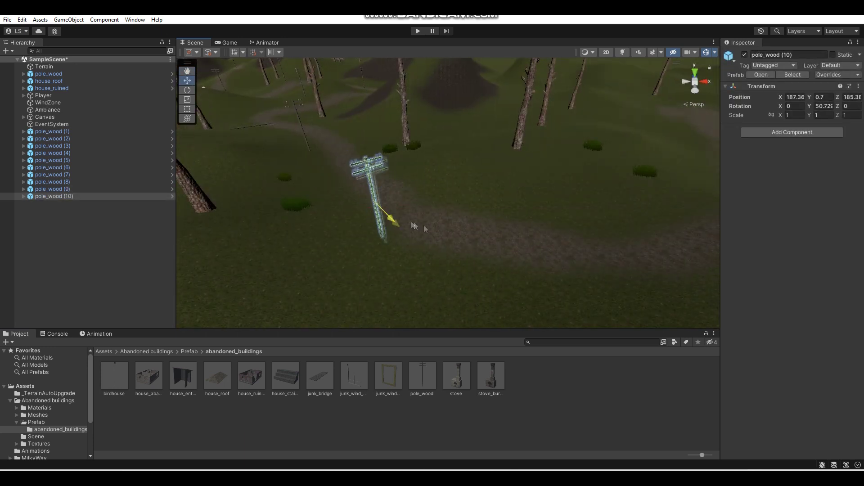
left_click_drag(423, 225, 368, 230)
middle_click_drag(368, 229, 346, 219)
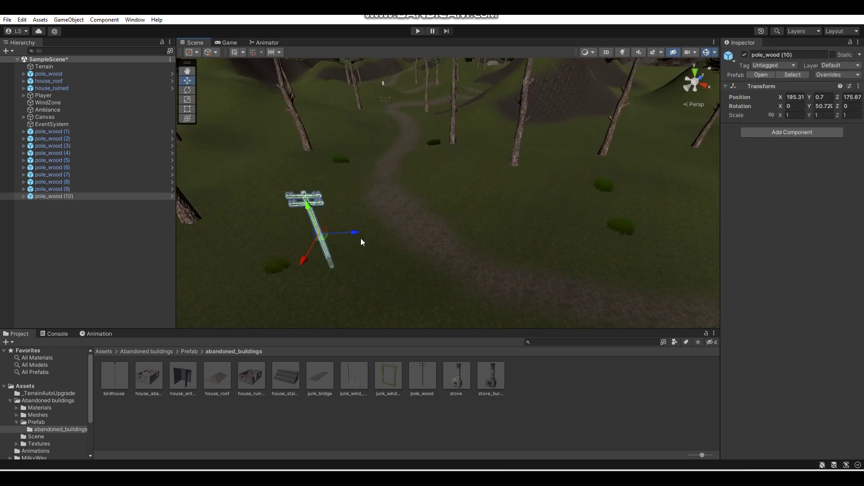
right_click_drag(428, 243, 431, 177)
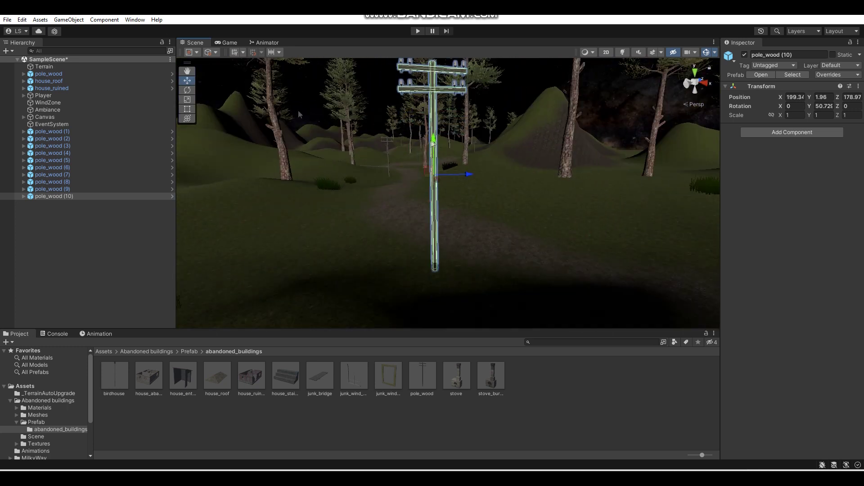
left_click_drag(430, 181, 315, 189)
double_click(113, 198)
mouse_move(655, 245)
right_mouse_down()
mouse_move(448, 225)
mouse_move(265, 223)
right_mouse_up()
right_click_drag(459, 259, 341, 211)
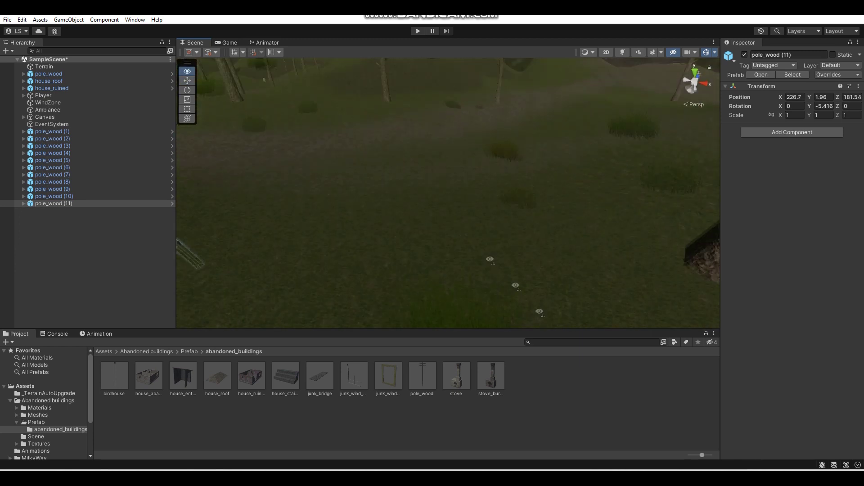
left_click_drag(364, 220, 415, 191)
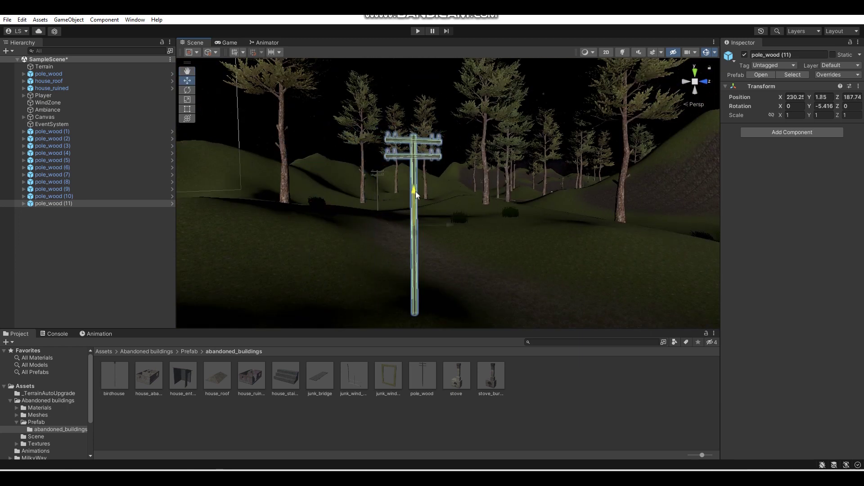
left_click(471, 241)
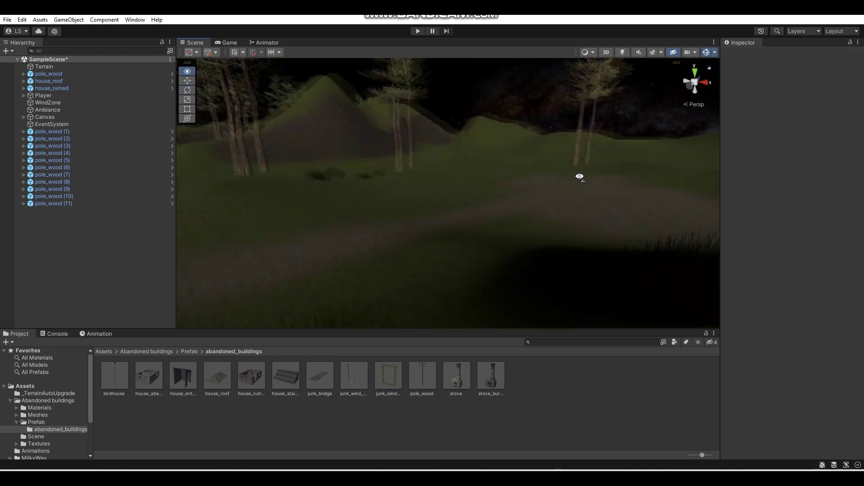
Step: Add pole_wood (12) beside the path and save the scene with Ctrl+S
right_click_drag(474, 273, 331, 160)
key("ctrl+v")
key("w")
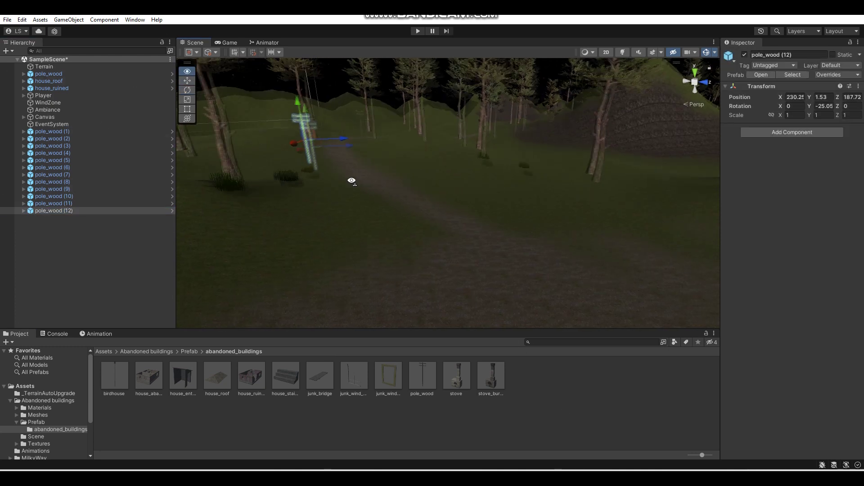
right_click_drag(405, 202, 304, 166)
mouse_move(477, 238)
right_mouse_down()
mouse_move(432, 193)
mouse_move(472, 186)
right_mouse_up()
left_click(442, 178)
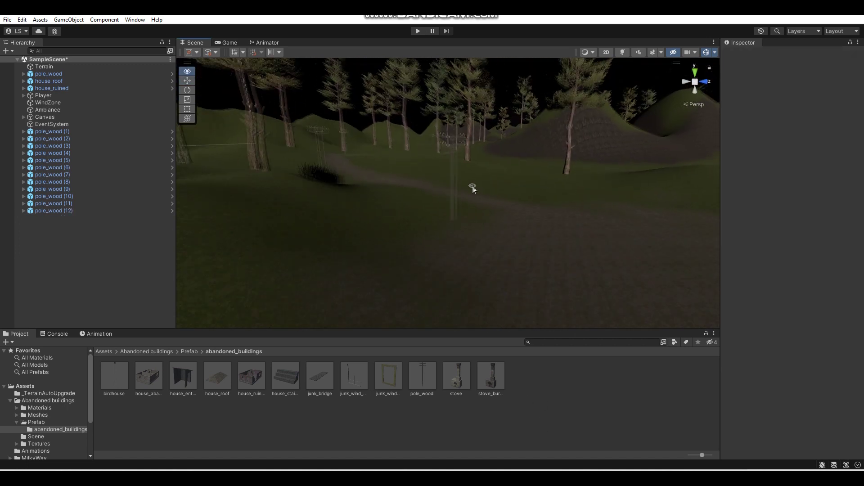
key("ctrl+s")
Step: Select every pole_wood object, from the original to pole_wood (12), and group them under a new empty parent named poles
left_click(47, 210)
left_click(52, 203, "ctrl")
left_click(55, 195, "ctrl")
left_click(58, 182, "ctrl")
left_click(57, 189, "ctrl")
left_click(68, 167, "ctrl")
left_click(70, 161, "ctrl")
left_click(75, 153, "ctrl")
left_click(81, 146, "ctrl")
left_click(86, 131, "ctrl")
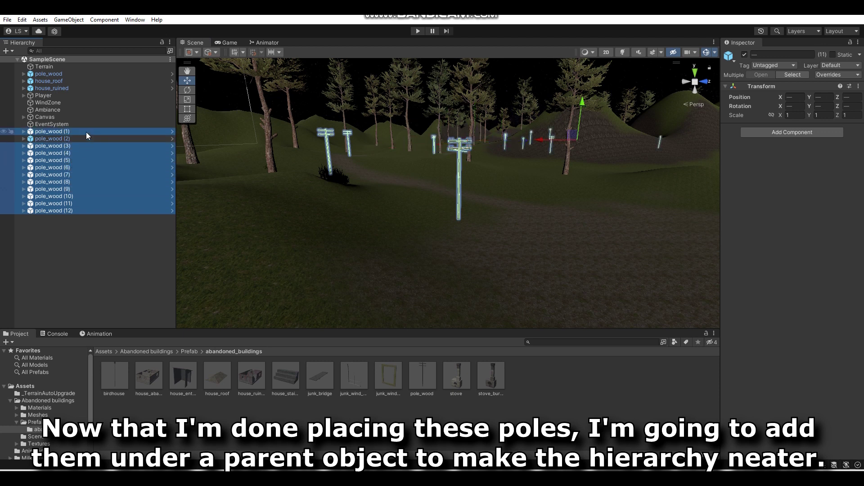
left_click(85, 138, "ctrl")
left_click(60, 74, "ctrl")
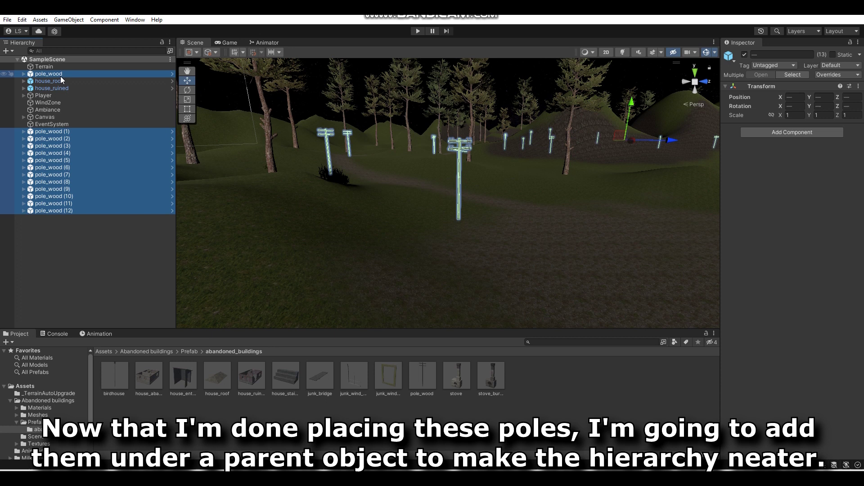
right_click(60, 76)
left_click(99, 208)
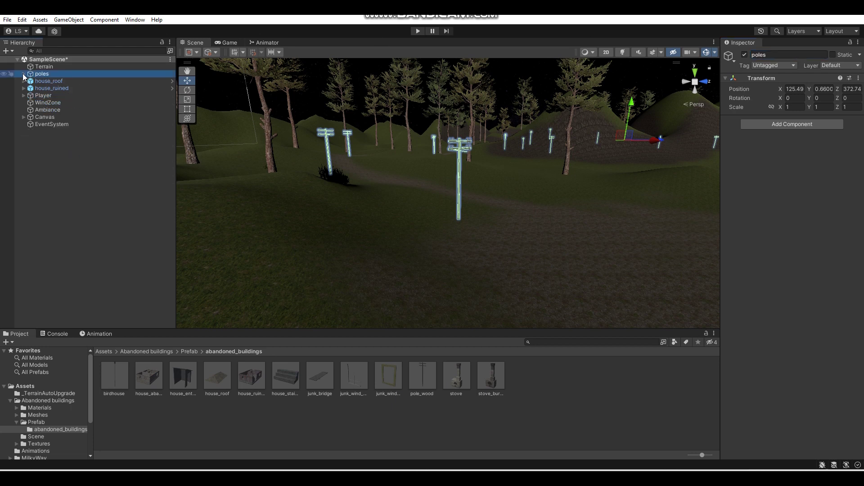
double_click(59, 75)
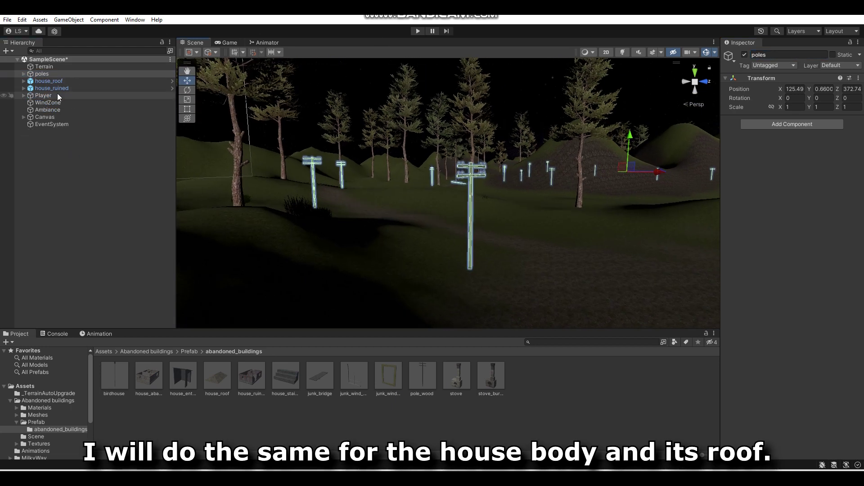
Step: Group house_roof and house_ruined under a new empty parent named house
left_click(61, 88)
left_click(66, 82, "shift")
right_click(66, 86)
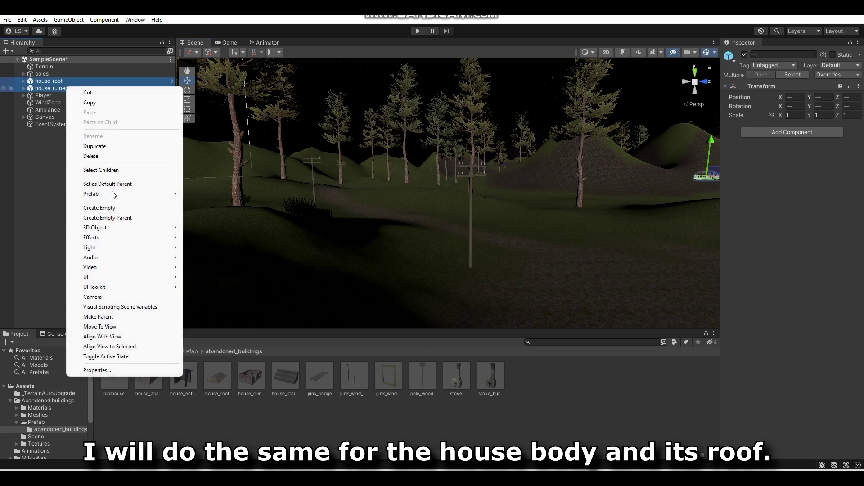
left_click(108, 217)
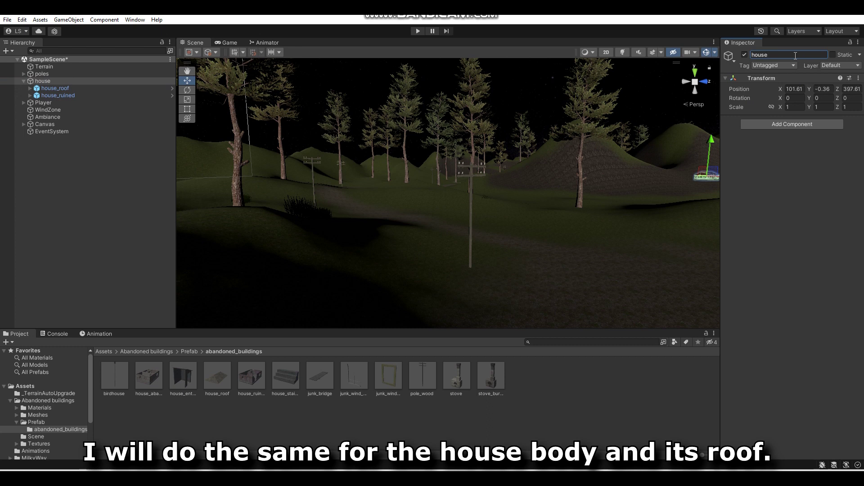
left_click(23, 82)
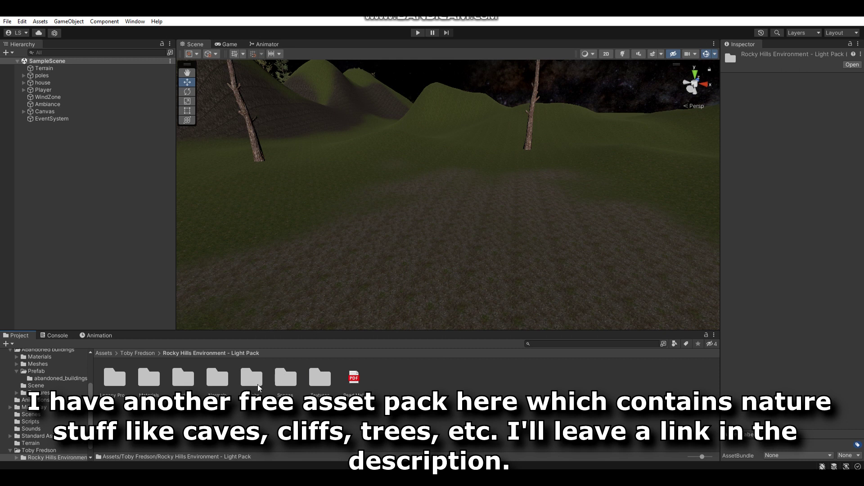
Step: Drop the RHEF_Cave prefab from the Prefabs folder into the scene and turn it to Y -140°
double_click(258, 387)
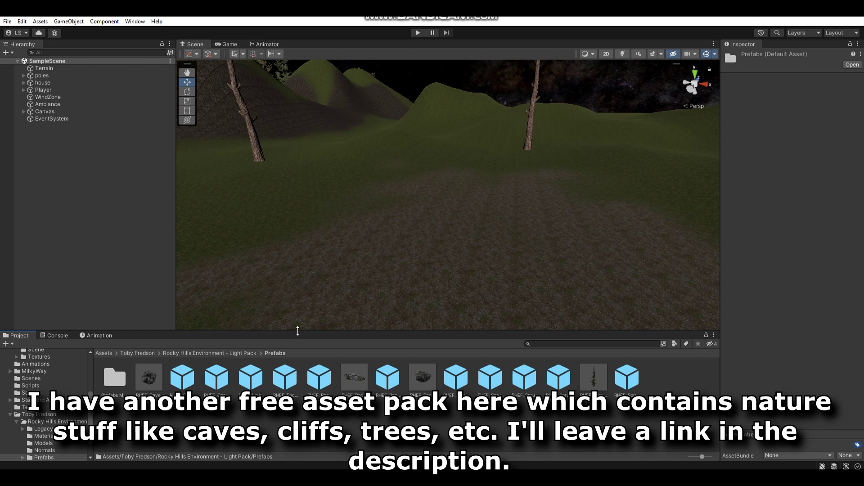
right_click_drag(355, 264, 378, 243)
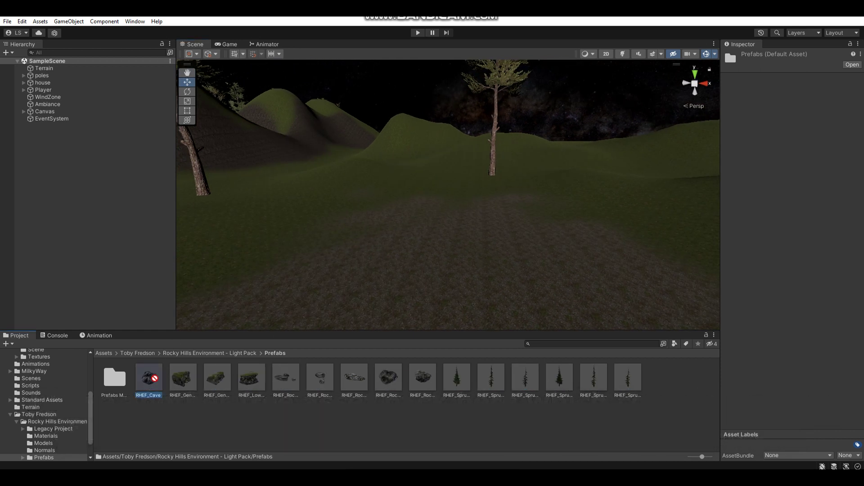
left_click_drag(316, 275, 382, 237)
right_click_drag(382, 237, 272, 125)
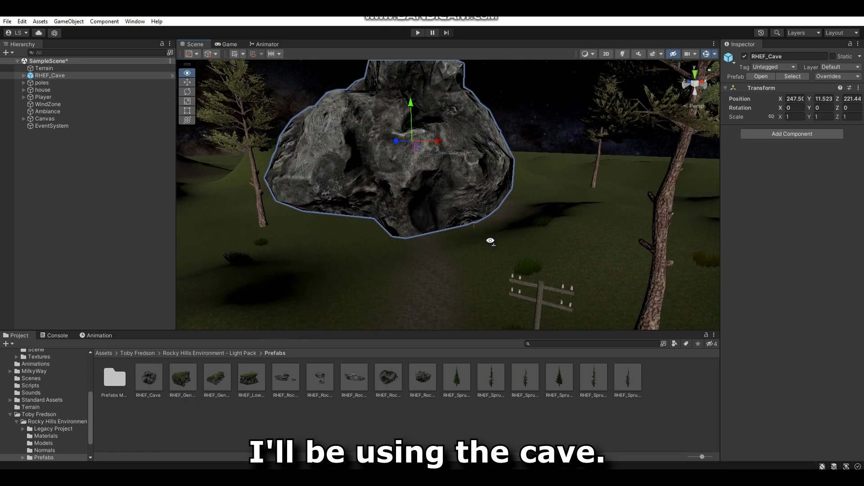
left_click_drag(394, 138, 637, 131)
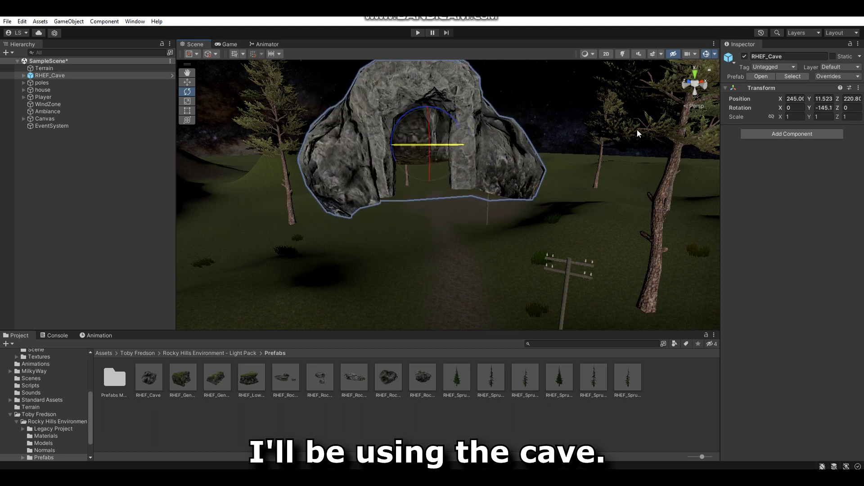
left_click_drag(637, 130, 625, 137)
right_click_drag(482, 152, 483, 163)
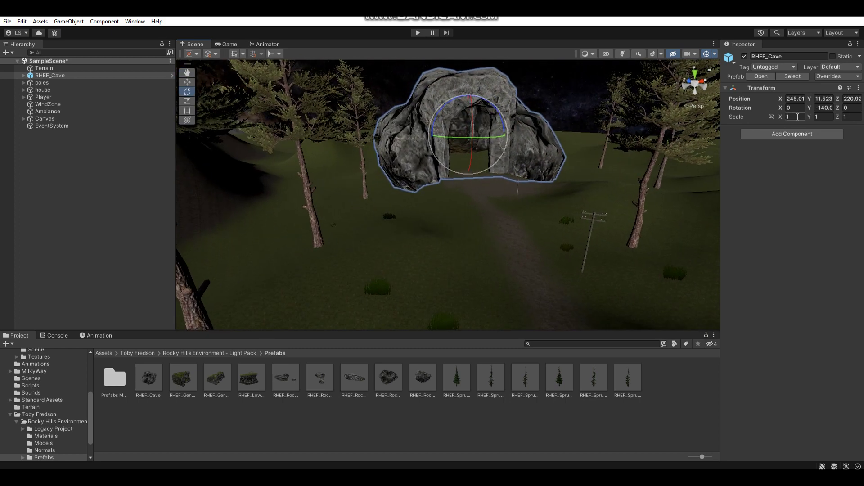
Step: Lower the cave onto the ground and push it farther back from the path
right_click_drag(520, 154, 513, 121)
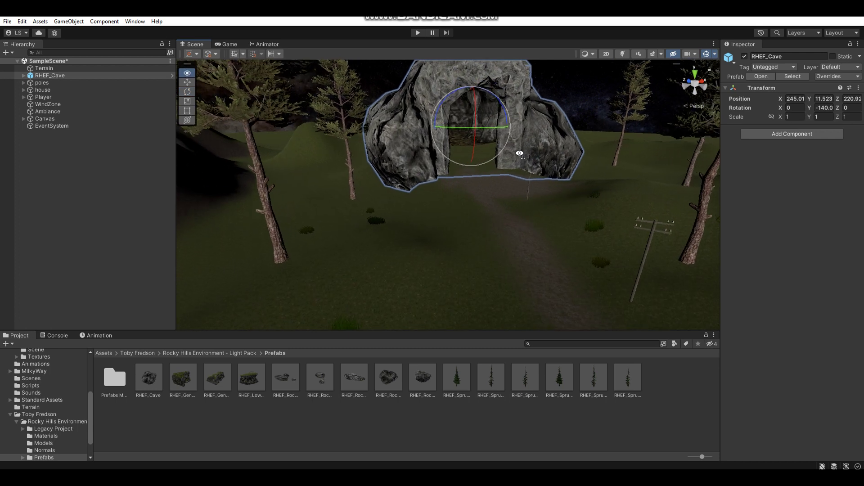
right_click_drag(513, 120, 363, 115)
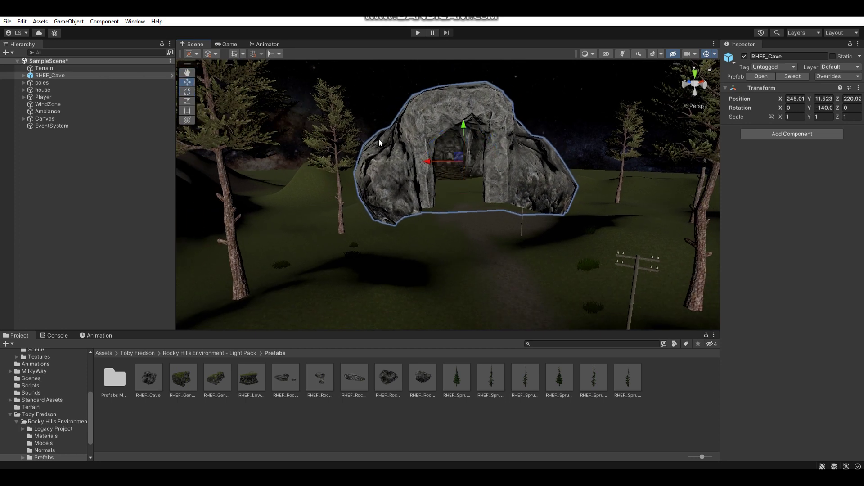
left_click_drag(464, 129, 462, 180)
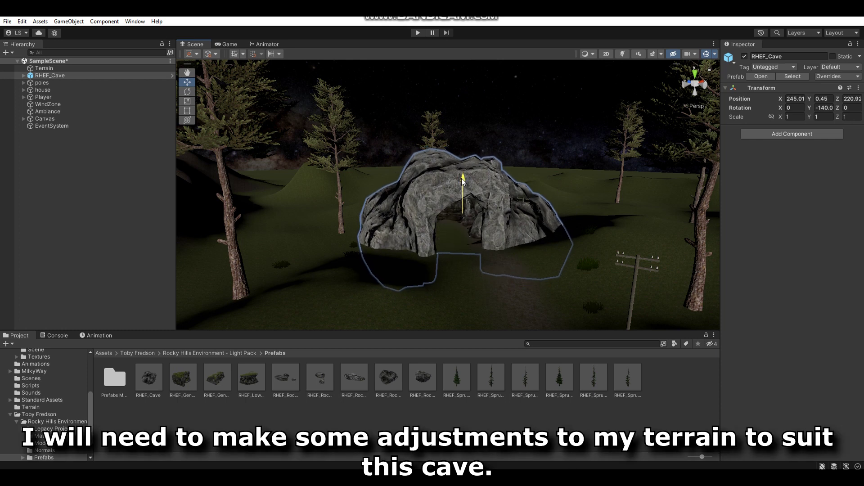
right_click_drag(460, 176, 476, 215)
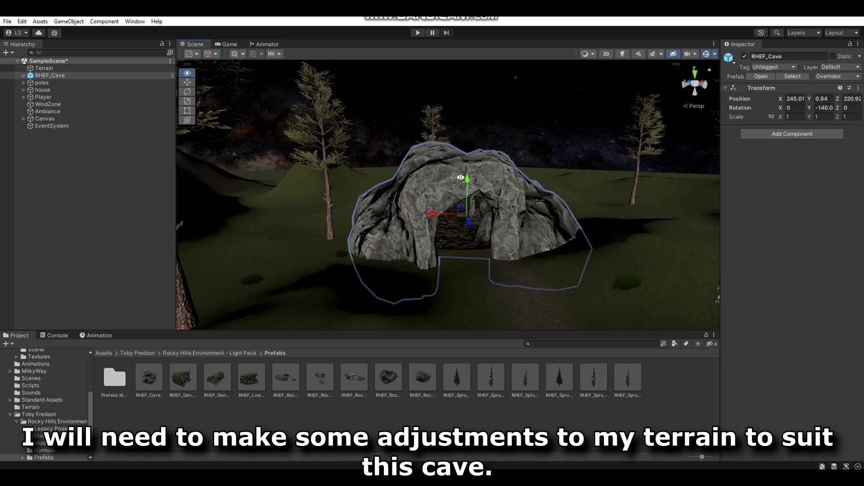
left_click_drag(477, 211, 464, 186)
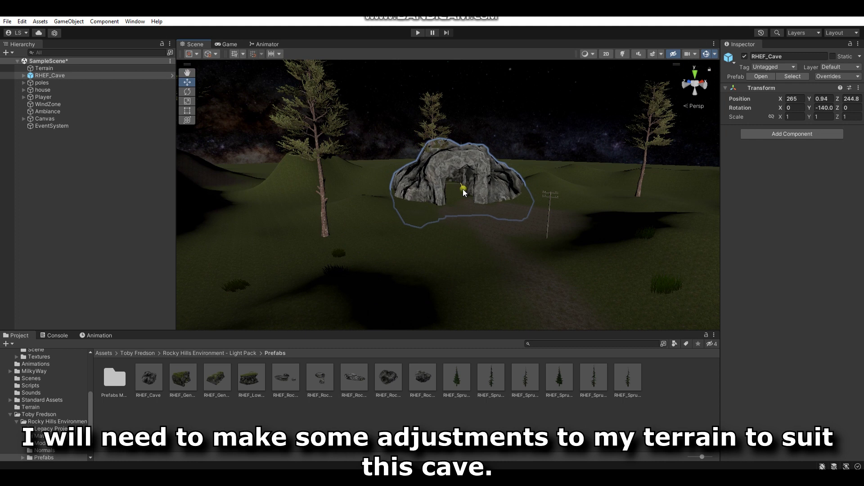
mouse_move(463, 186)
right_mouse_down()
mouse_move(483, 185)
mouse_move(440, 156)
right_mouse_up()
Step: Lift the cave slightly and raise the terrain ground inside its entrance
left_click_drag(451, 159, 449, 148)
mouse_move(449, 149)
right_mouse_down()
mouse_move(493, 172)
mouse_move(382, 217)
right_mouse_up()
left_click(419, 207)
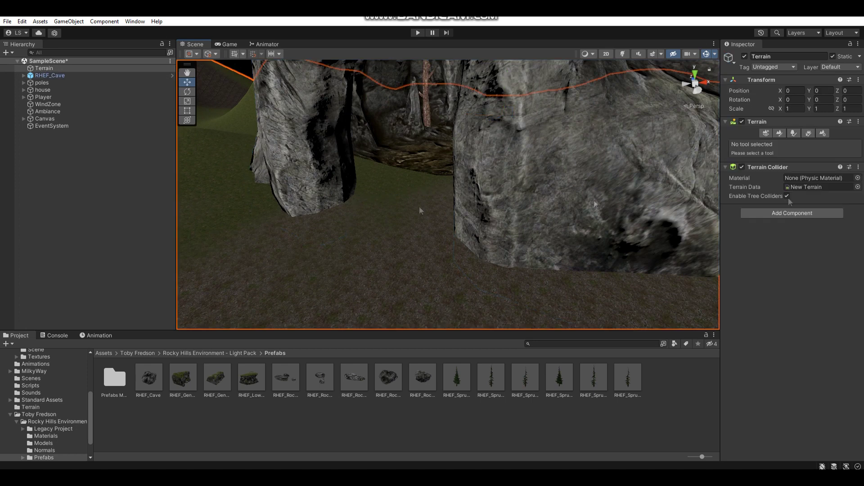
left_click(779, 133)
middle_click_drag(408, 193, 476, 188)
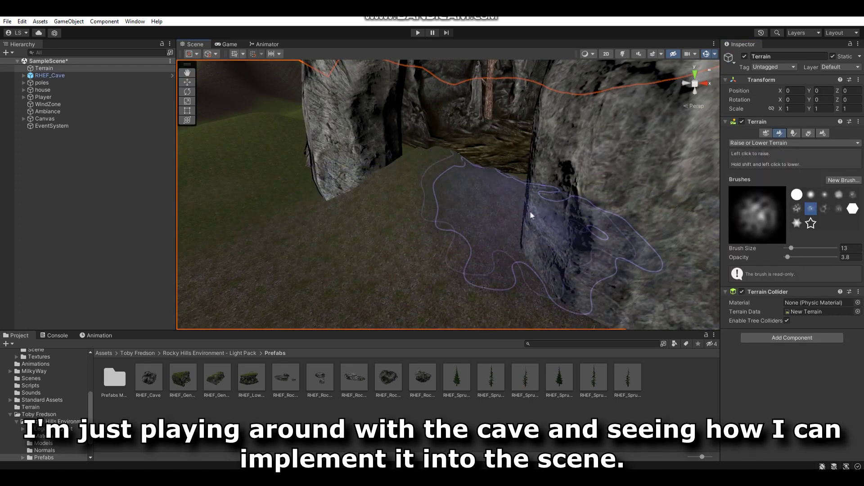
right_click_drag(574, 219, 415, 187)
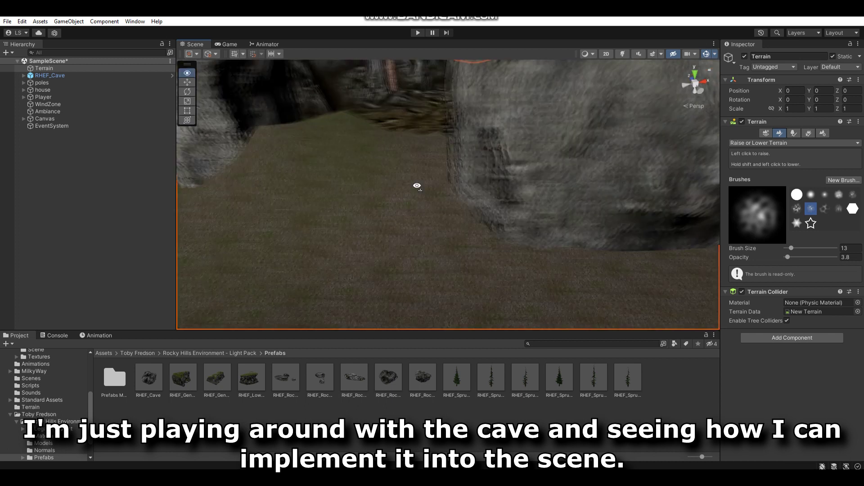
Step: Smooth the terrain height inside the cave mouth, then reselect the cave
left_click(771, 142)
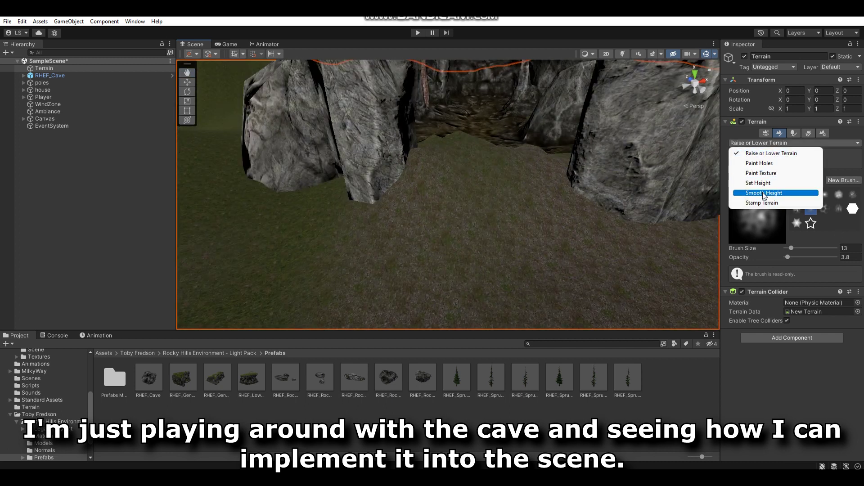
left_click(764, 192)
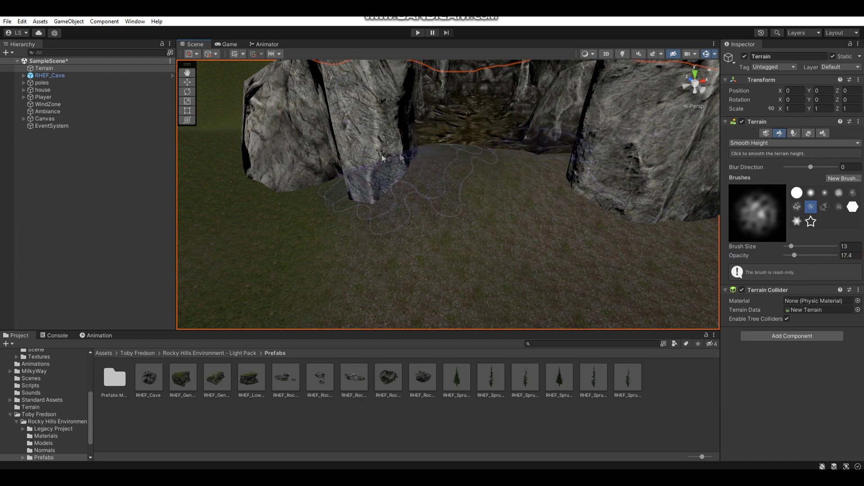
right_click_drag(479, 161, 492, 137)
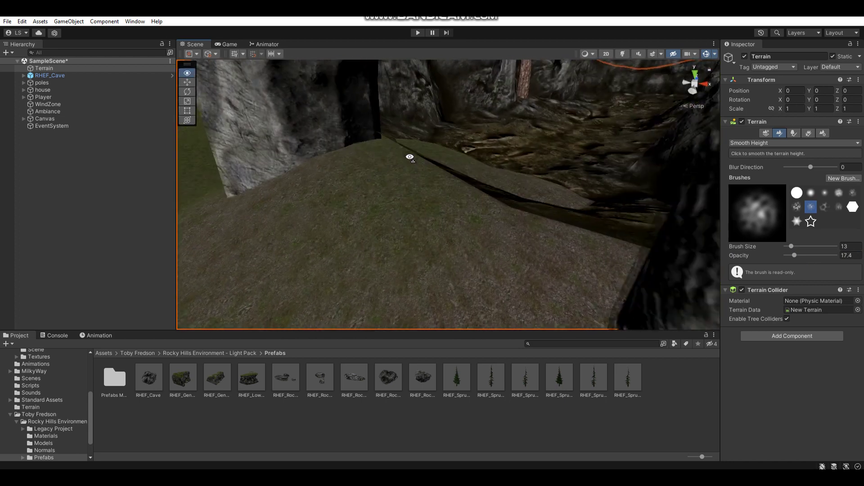
mouse_move(492, 138)
right_mouse_down()
mouse_move(251, 178)
mouse_move(628, 186)
right_mouse_up()
left_click(251, 178)
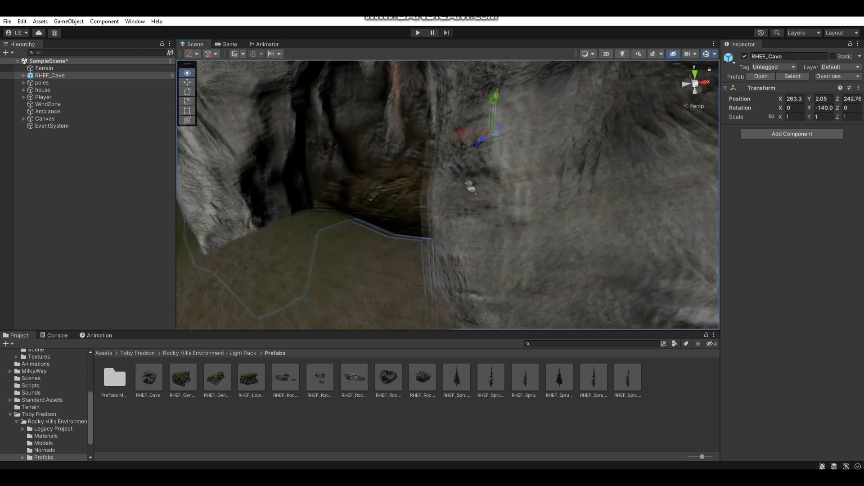
Step: Lower the cave to Y 0.92, shift it along X, and turn it to -124.9°
right_click_drag(627, 187, 623, 183)
left_click_drag(349, 95, 348, 107)
mouse_move(348, 106)
right_mouse_down()
mouse_move(185, 58)
mouse_move(503, 210)
mouse_move(450, 185)
right_mouse_up()
left_click_drag(450, 184, 435, 189)
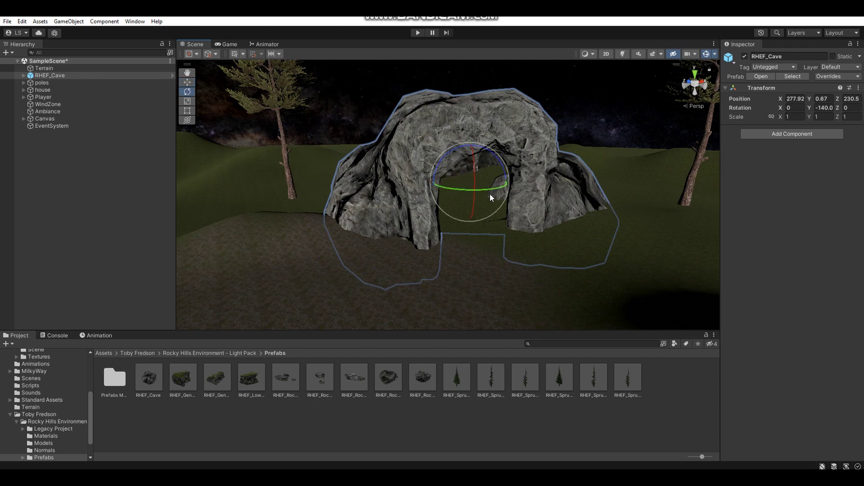
left_click_drag(491, 197, 468, 196)
mouse_move(513, 166)
right_mouse_down()
mouse_move(508, 139)
mouse_move(554, 146)
mouse_move(543, 147)
right_mouse_up()
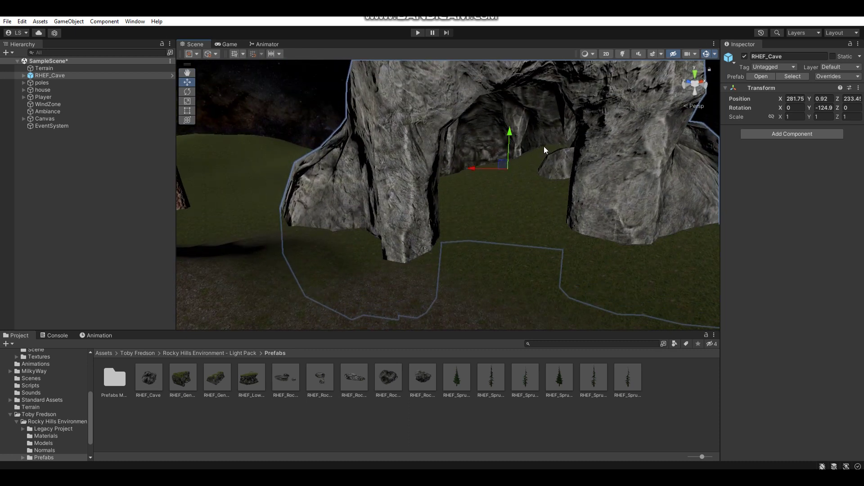
right_click_drag(526, 147, 208, 117)
Step: Paint the cave floor with the brown dirt New Layer 1 terrain texture
left_click(109, 68)
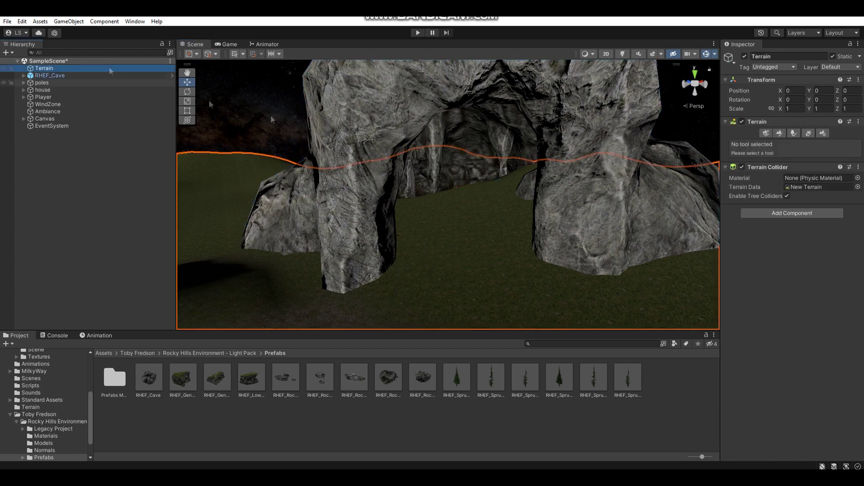
left_click(792, 144)
left_click(765, 164)
scroll(792, 225, "down", 3)
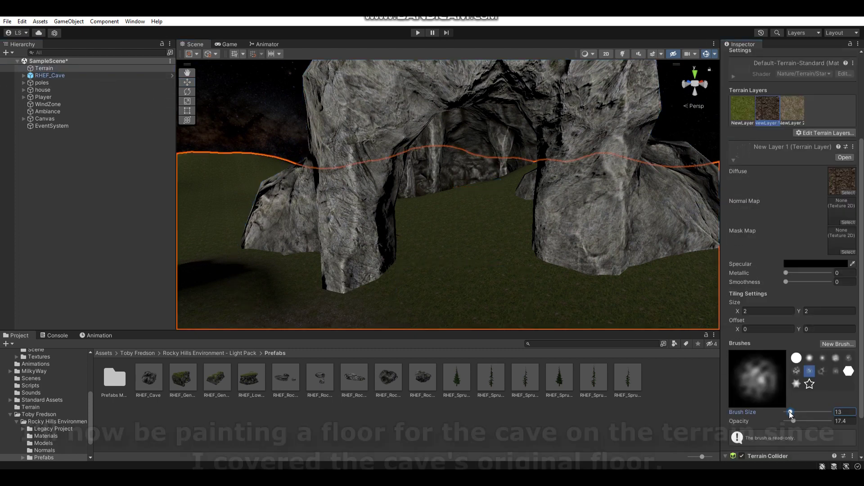
right_click_drag(491, 240, 503, 224)
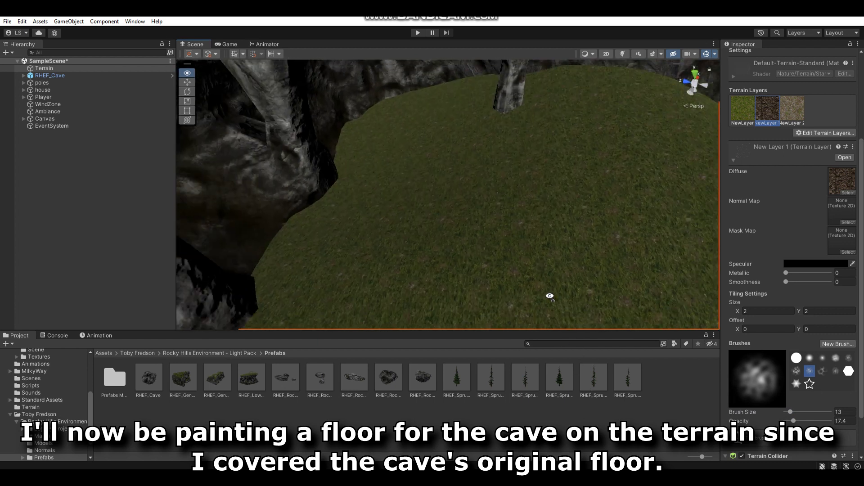
right_click_drag(504, 224, 550, 295)
left_click_drag(466, 169, 390, 187)
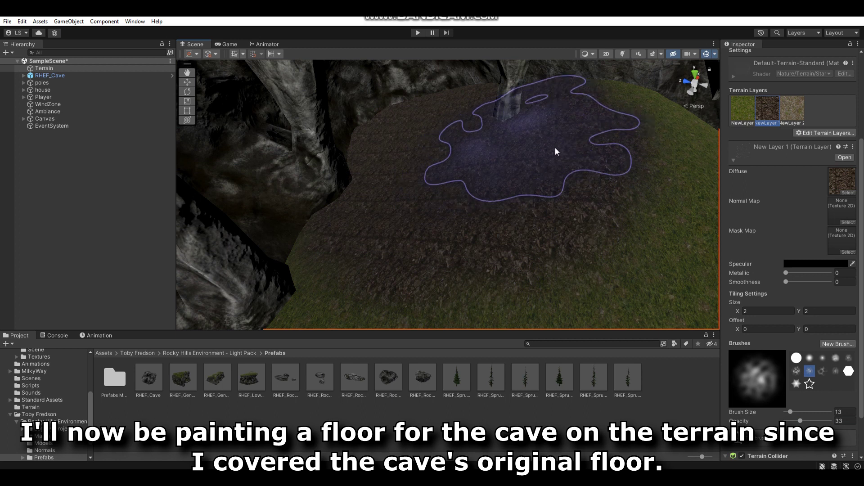
left_click_drag(556, 152, 379, 284)
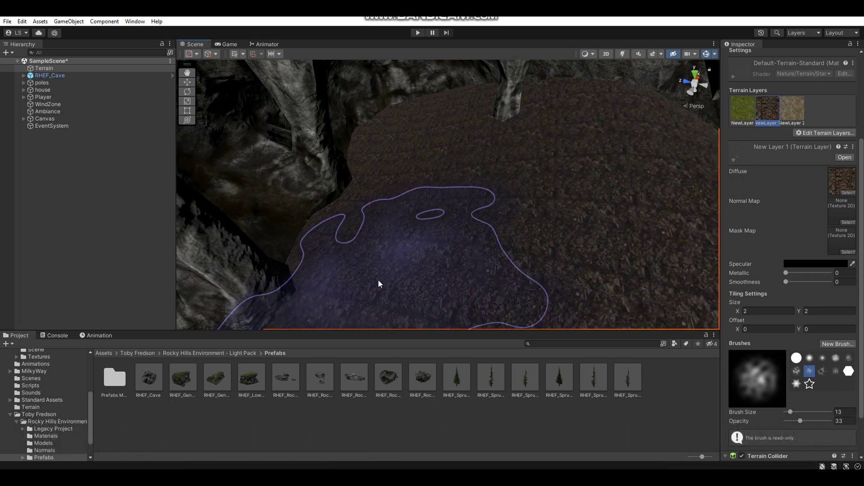
Step: Fly around the rock and into the cave, then select the RHEF_Cave object
right_click_drag(426, 265, 592, 190)
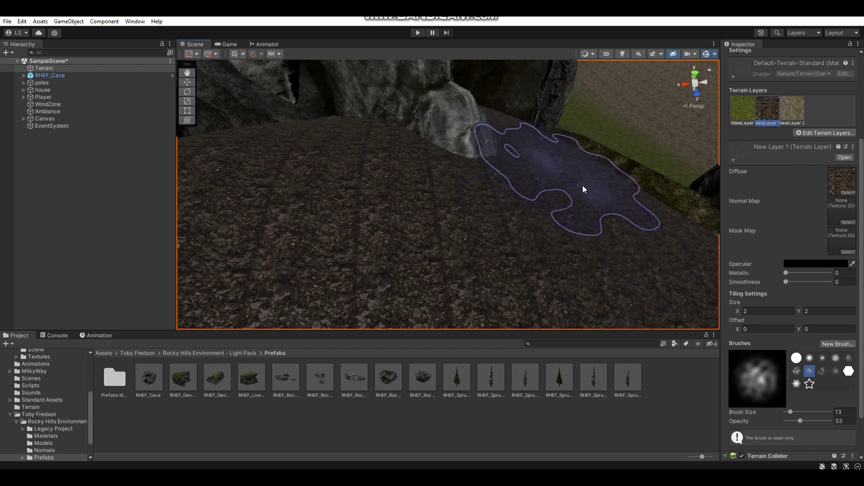
right_click_drag(655, 234, 793, 147)
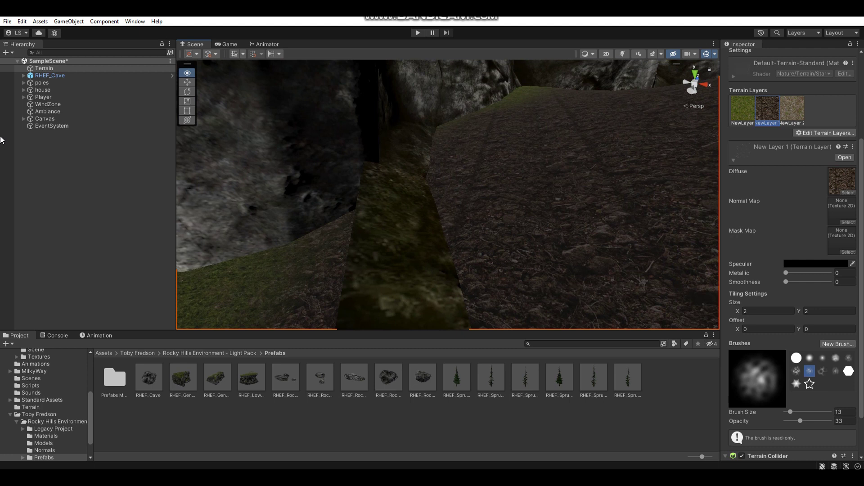
right_click_drag(793, 147, 654, 115)
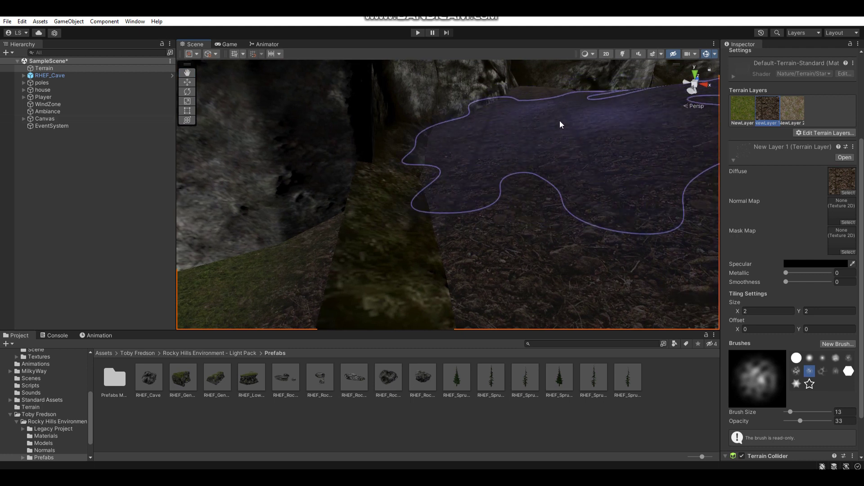
right_click_drag(560, 125, 432, 193)
left_click(432, 193)
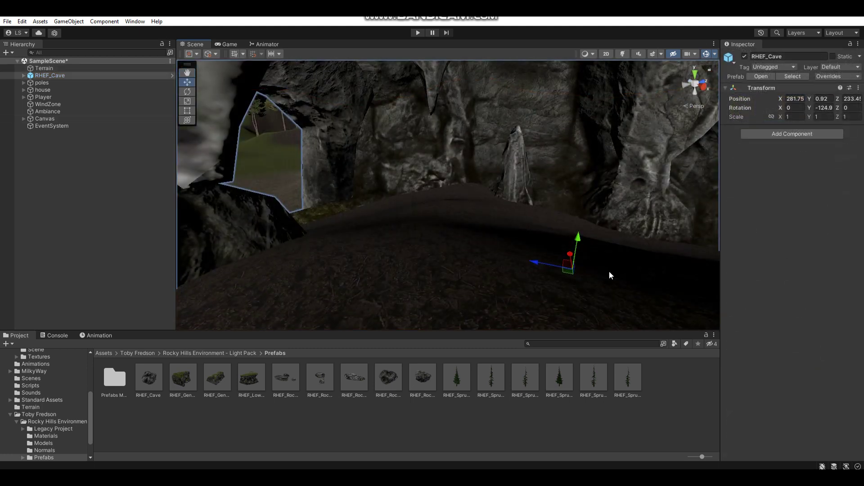
Step: Lower RHEF_Cave to Y -0.02, then deselect it and view the whole cave from outside
left_click_drag(578, 241, 570, 273)
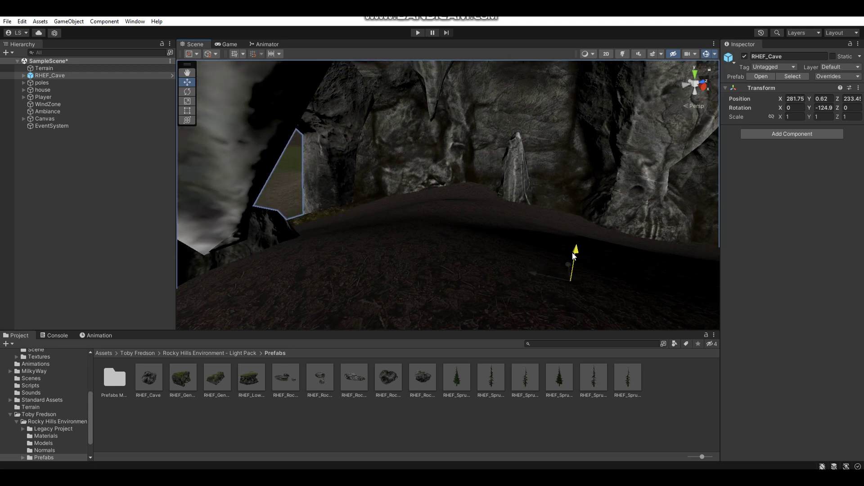
mouse_move(548, 225)
right_mouse_down()
mouse_move(459, 214)
mouse_move(776, 220)
right_mouse_up()
left_click(660, 394)
mouse_move(543, 218)
right_mouse_down()
mouse_move(574, 211)
mouse_move(632, 223)
mouse_move(554, 217)
mouse_move(521, 226)
right_mouse_up()
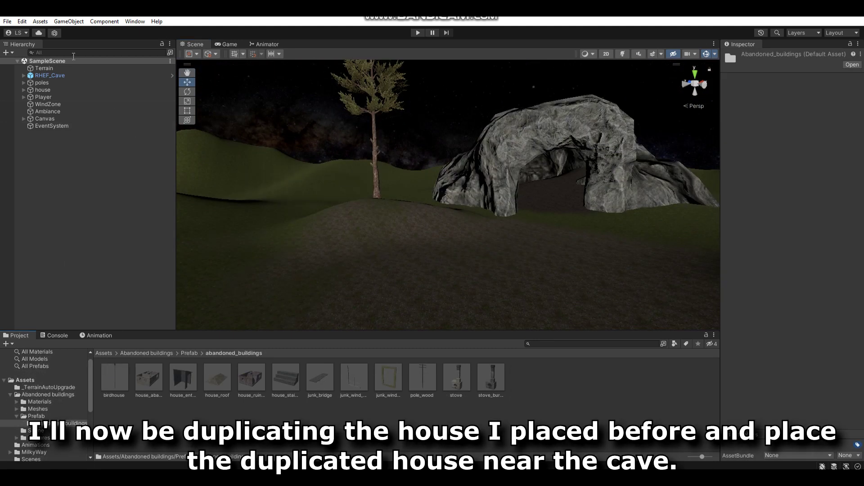
Step: Duplicate the house and place house (1) in front of the cave, turned about 44°
left_click(58, 90)
key("f")
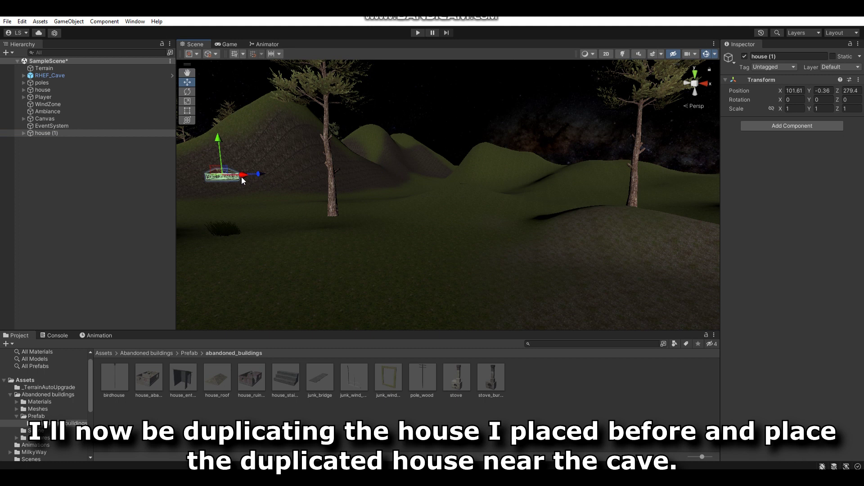
mouse_move(426, 212)
right_mouse_down()
mouse_move(601, 253)
mouse_move(350, 128)
right_mouse_up()
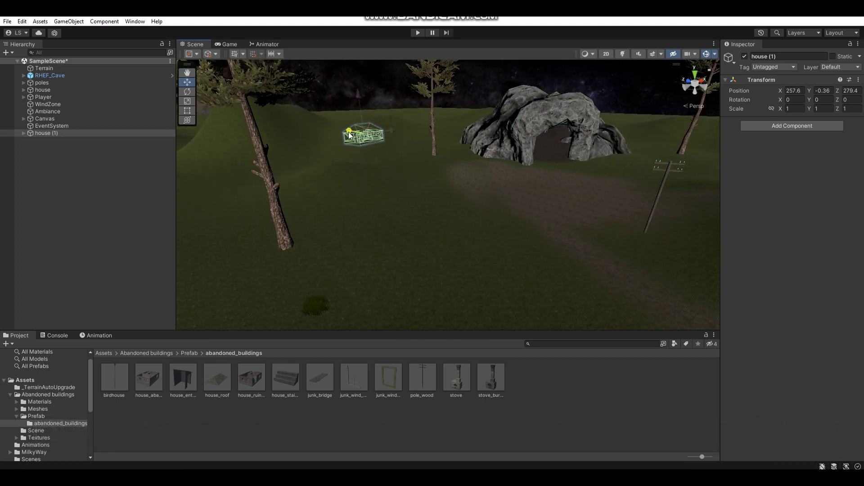
left_click_drag(350, 135, 535, 197)
mouse_move(523, 194)
right_mouse_down()
mouse_move(585, 179)
mouse_move(243, 67)
right_mouse_up()
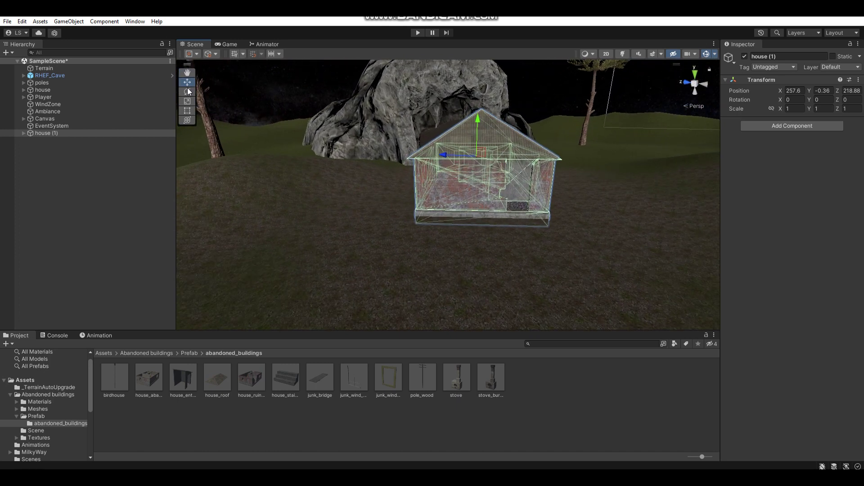
mouse_move(488, 163)
left_mouse_down()
mouse_move(429, 170)
mouse_move(421, 130)
mouse_move(451, 136)
left_mouse_up()
mouse_move(451, 137)
right_mouse_down()
mouse_move(438, 118)
mouse_move(3, 110)
mouse_move(13, 123)
mouse_move(419, 149)
right_mouse_up()
Step: Drop a birdhouse prefab into the forest, raise it above the ground, and start a play-test
left_click(554, 388)
mouse_move(552, 228)
right_mouse_down()
mouse_move(346, 227)
mouse_move(178, 207)
right_mouse_up()
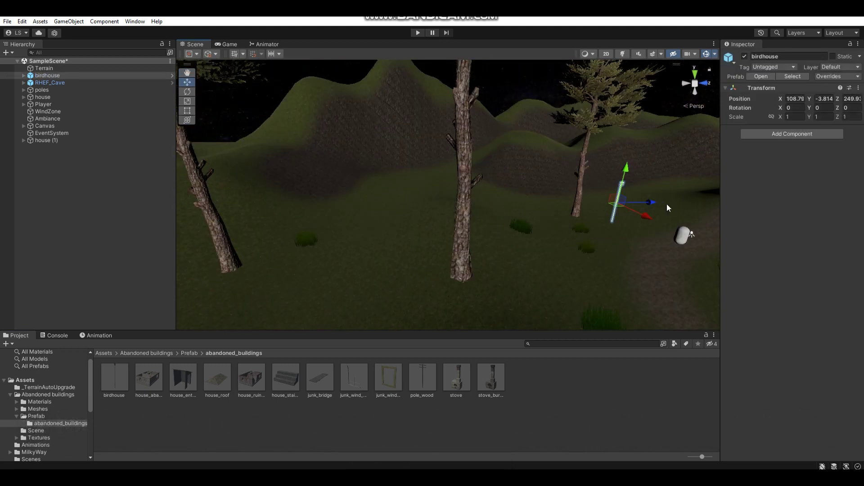
left_click_drag(636, 204, 414, 212)
right_click_drag(398, 222, 429, 185)
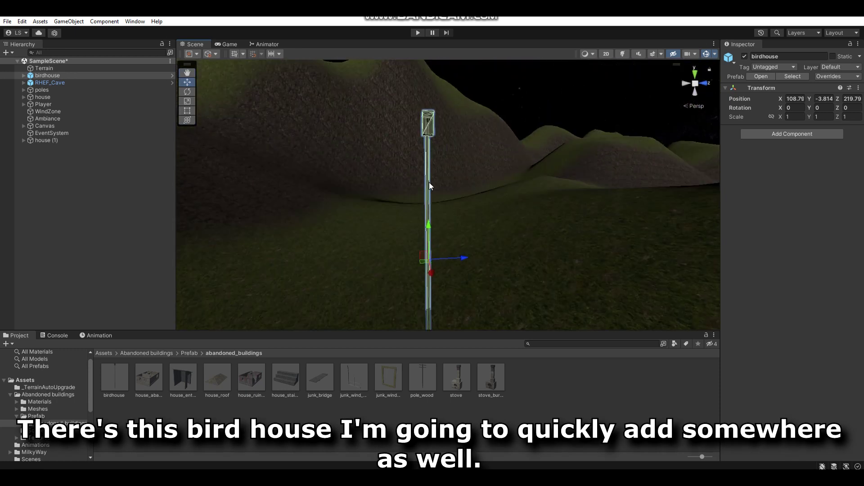
left_click_drag(427, 227, 439, 136)
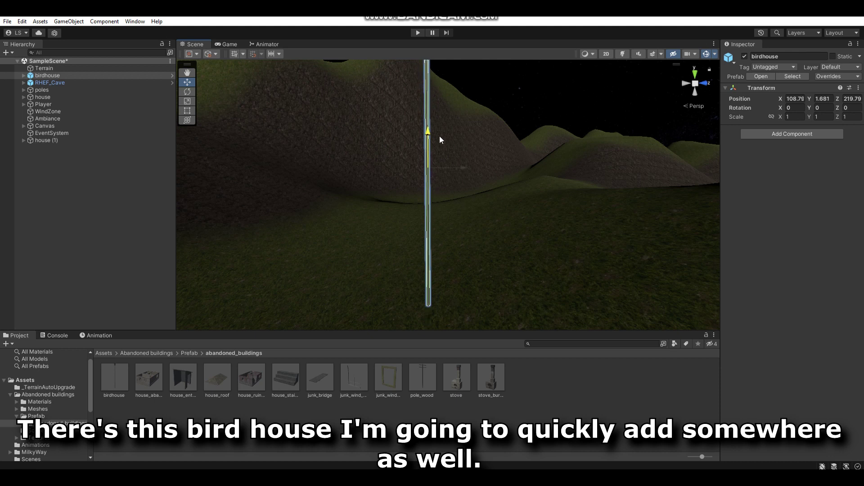
mouse_move(442, 156)
right_mouse_down()
mouse_move(486, 233)
mouse_move(508, 223)
right_mouse_up()
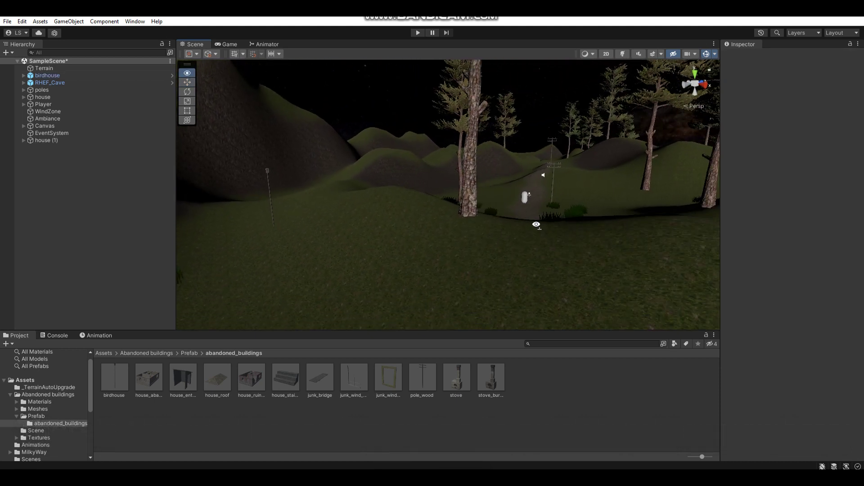
key("ctrl+p")
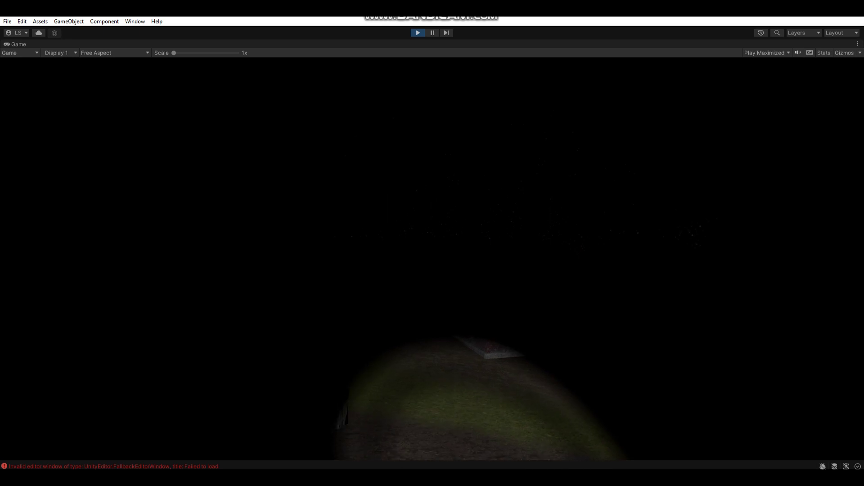
key("ctrl+p")
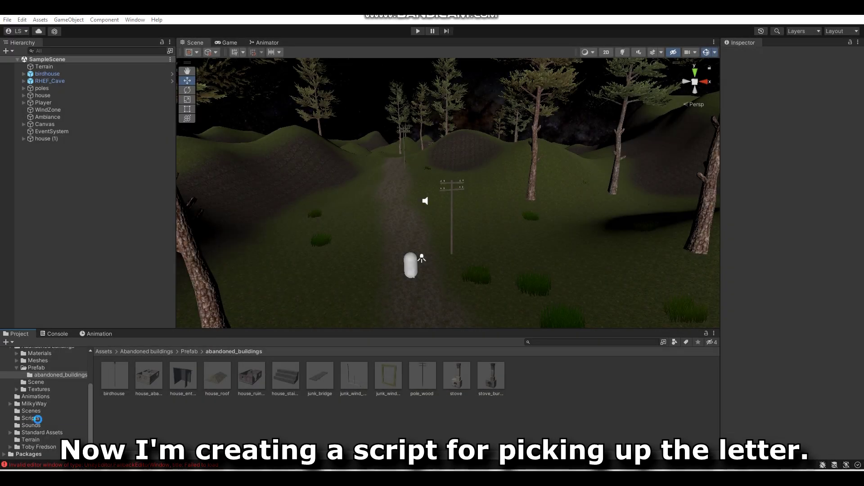
Step: Create a C# script named pickupLetter in the Scripts folder and open it for editing
left_click(37, 419)
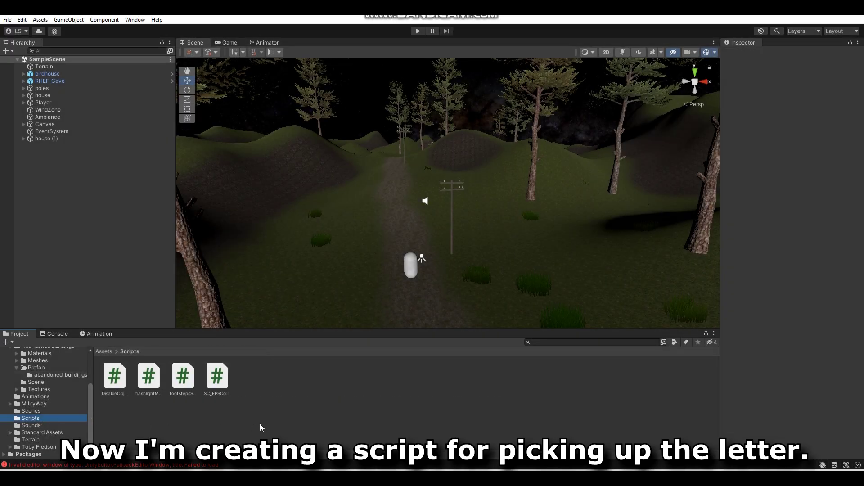
right_click(265, 396)
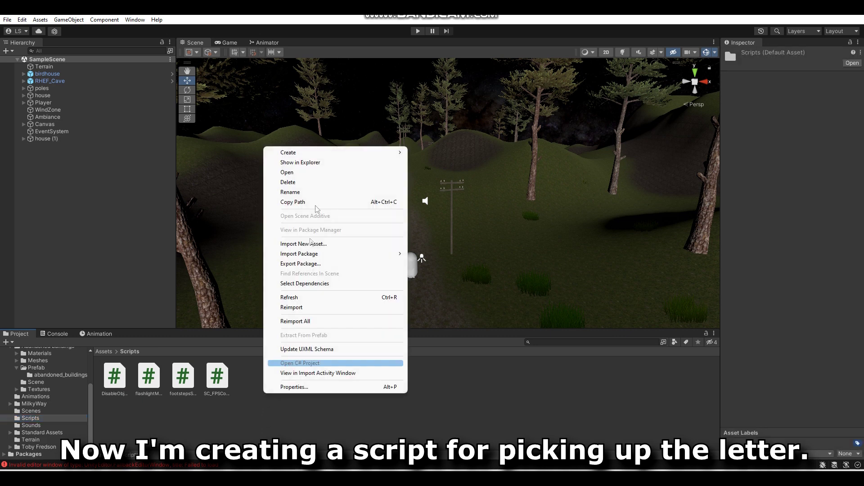
mouse_move(324, 154)
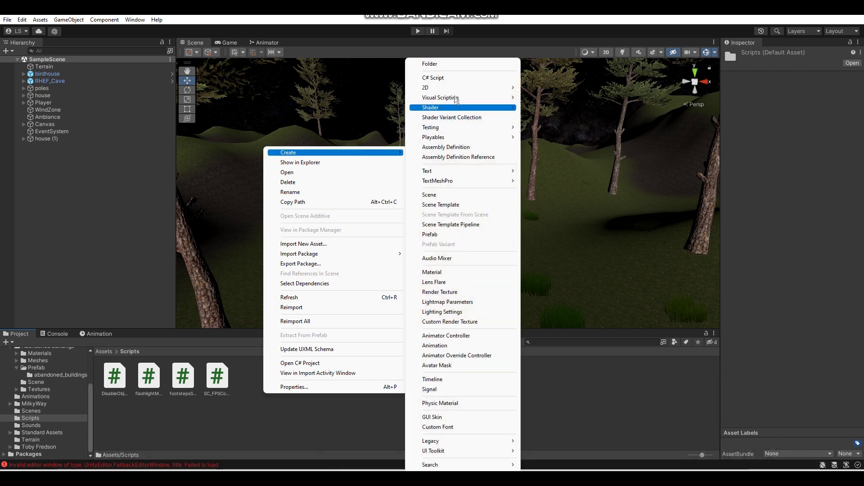
left_click(455, 82)
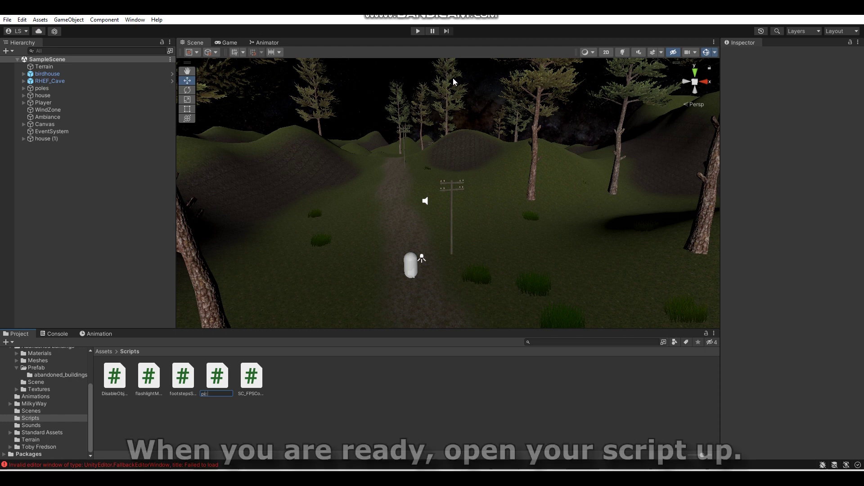
type("ickupLetter")
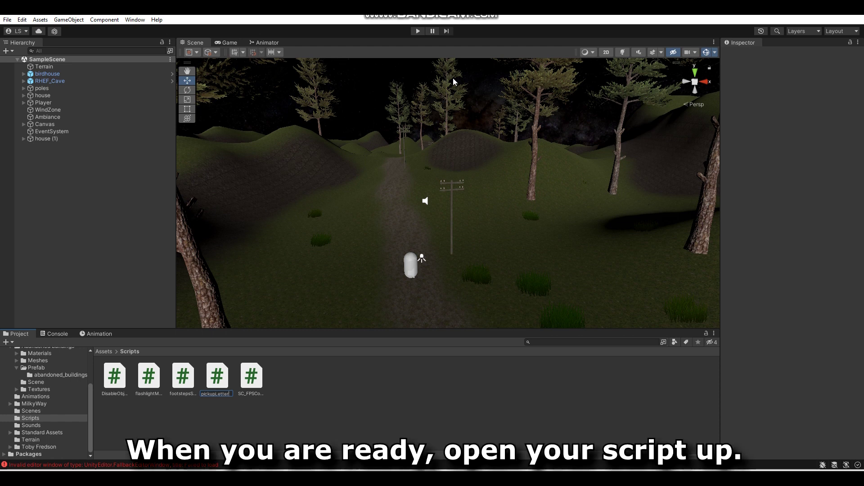
key("Return")
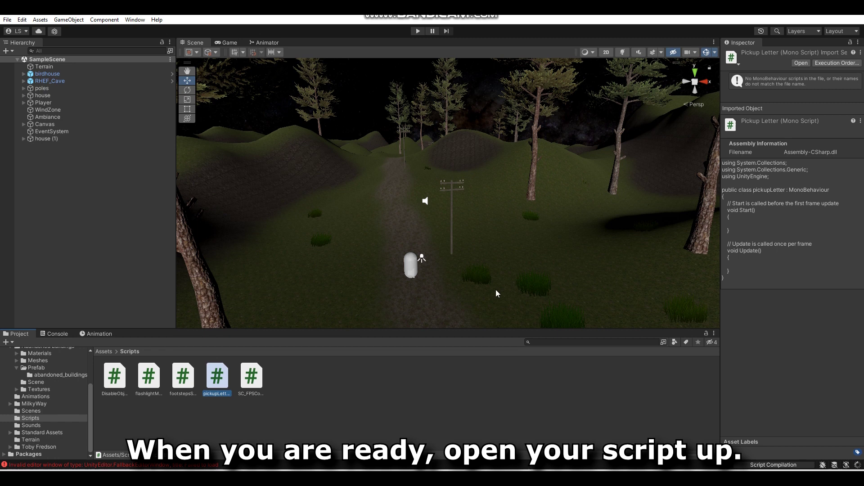
left_click(753, 473)
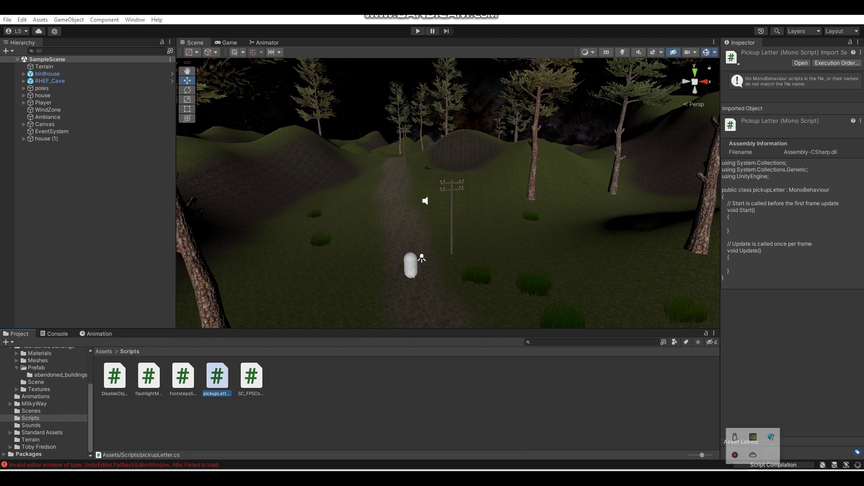
left_click(219, 388)
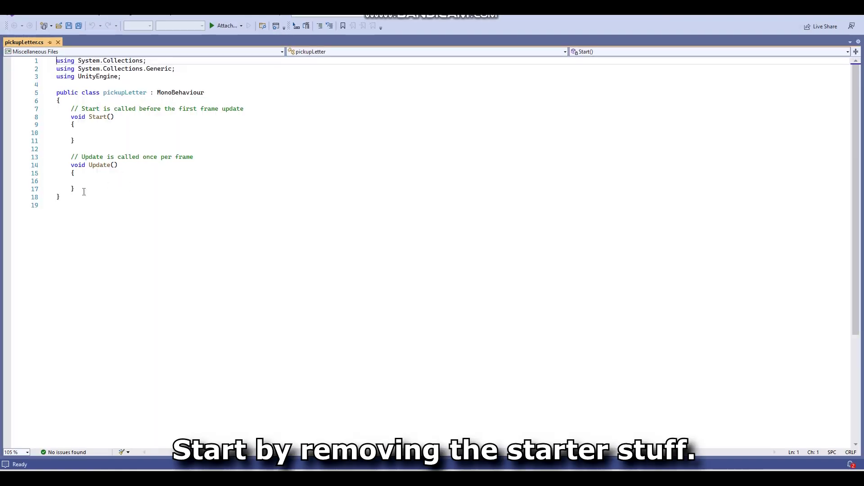
Step: Replace the starter Start and Update methods with a public GameObject collectText field, then begin the next line
left_click(82, 189)
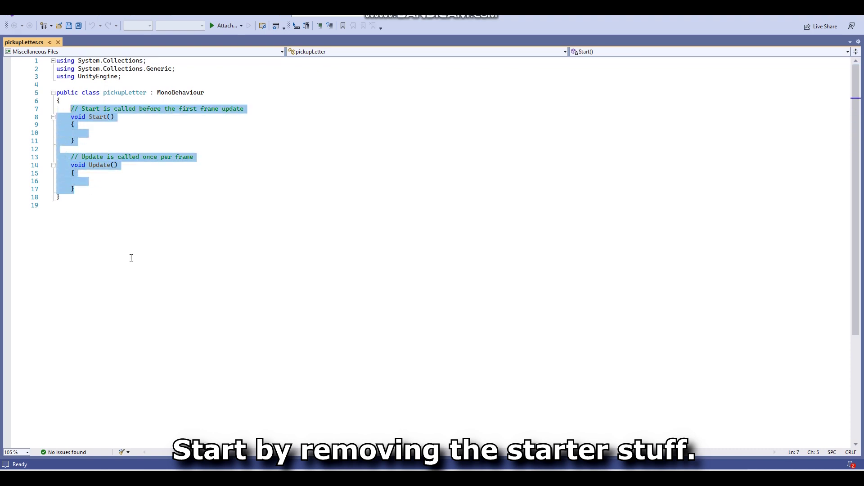
key("BackSpace")
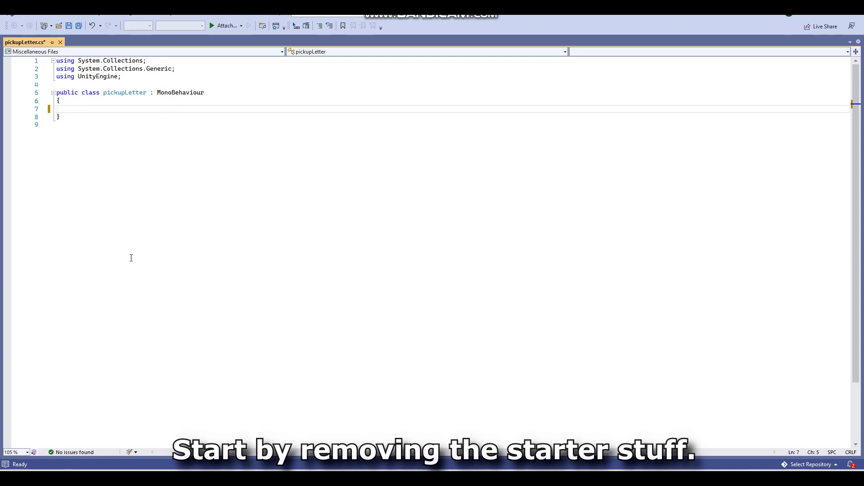
type("public")
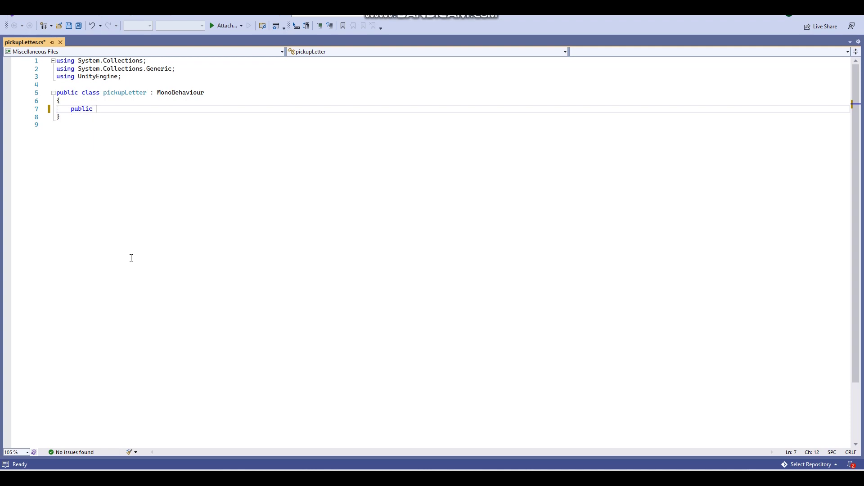
type("GameObject collectText")
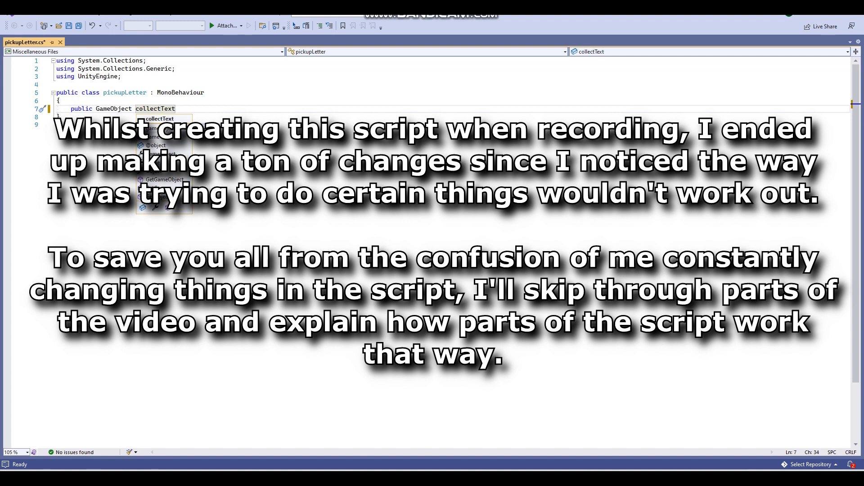
type(";")
key("Return")
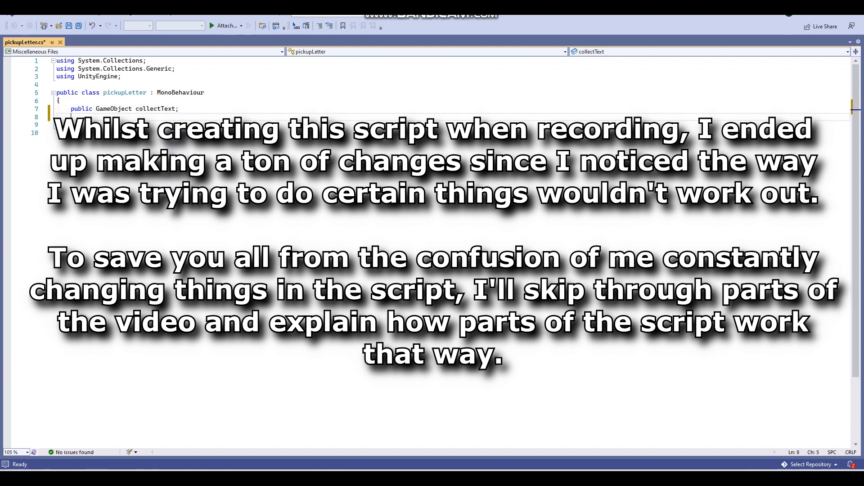
type("public AudioSource")
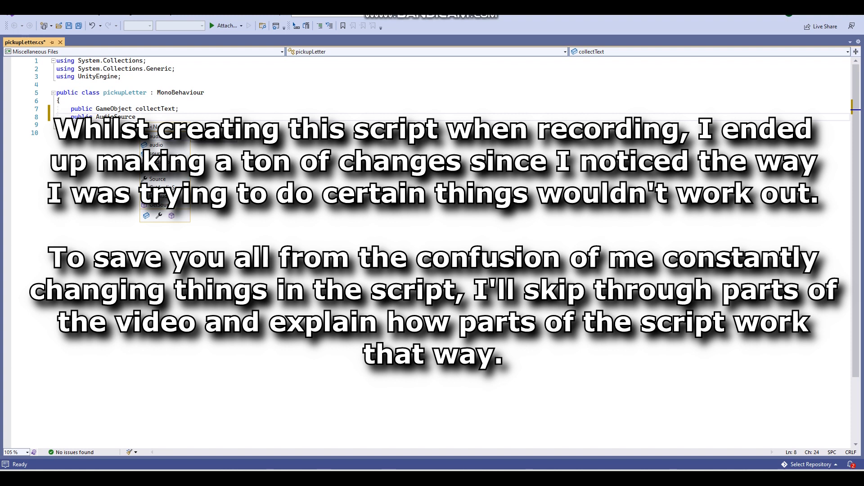
type(" (Collider ")
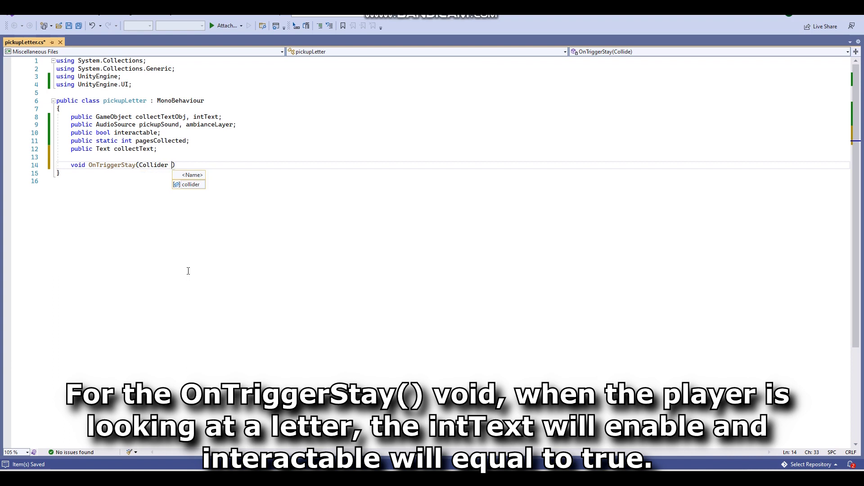
type("other)")
Step: Make OnTriggerStay check the MainCamera tag, show intText, set interactable = true, and save
key("Return")
type("{")
key("Return")
type("if(other.Compare")
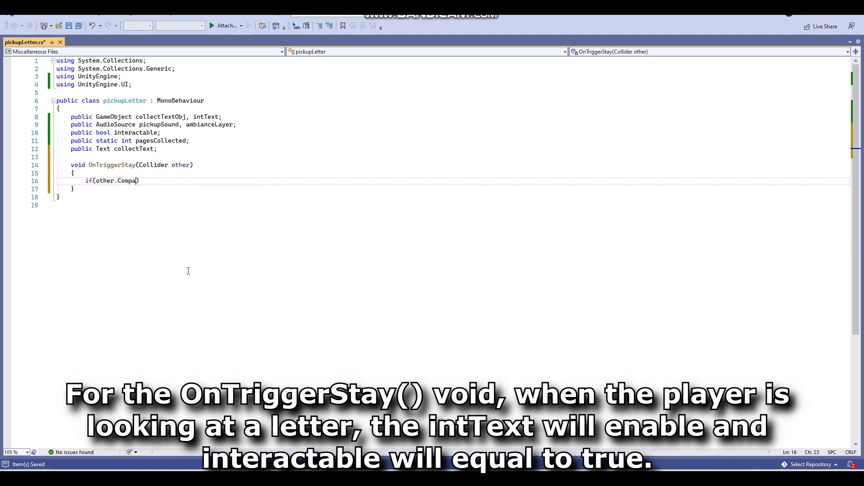
type("Tag")
type("(")
type("\"MainCamera")
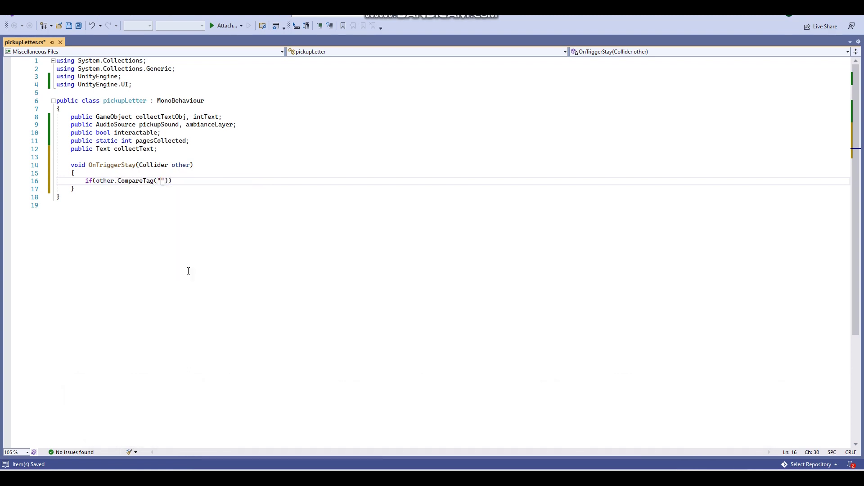
key("End")
key("Return")
type("{")
key("Return")
type("intText.SetActive(true);")
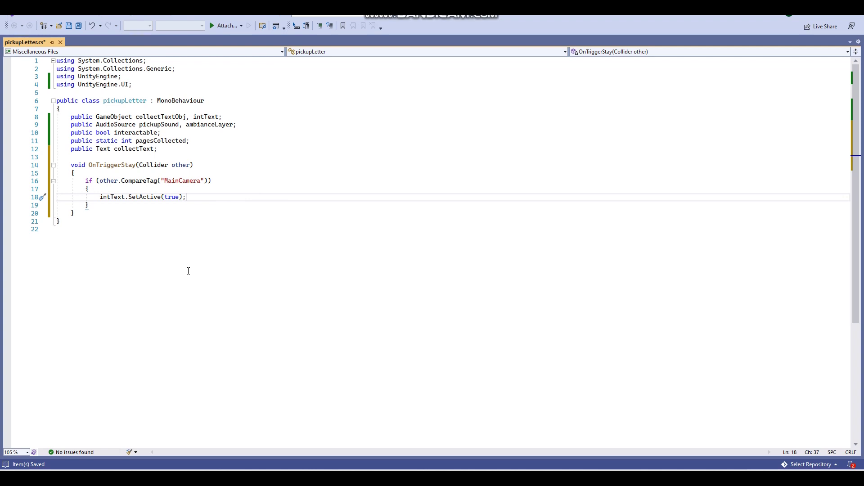
key("Return")
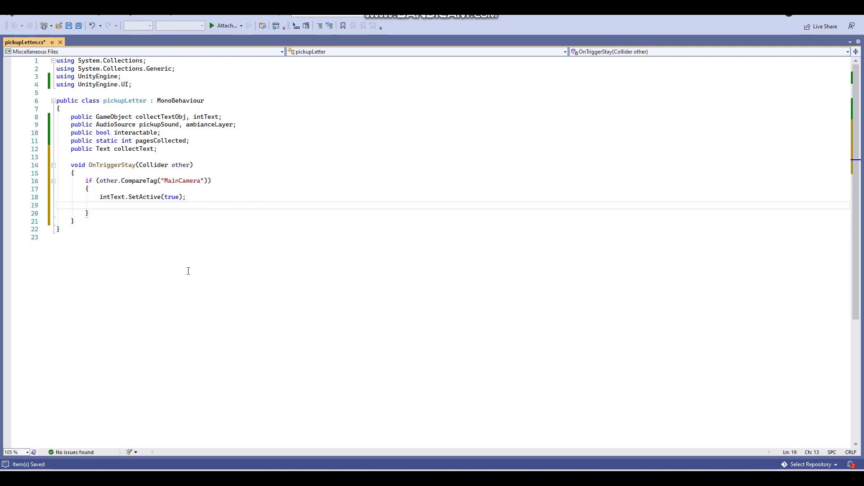
type("interactable = true;")
key("ctrl+s")
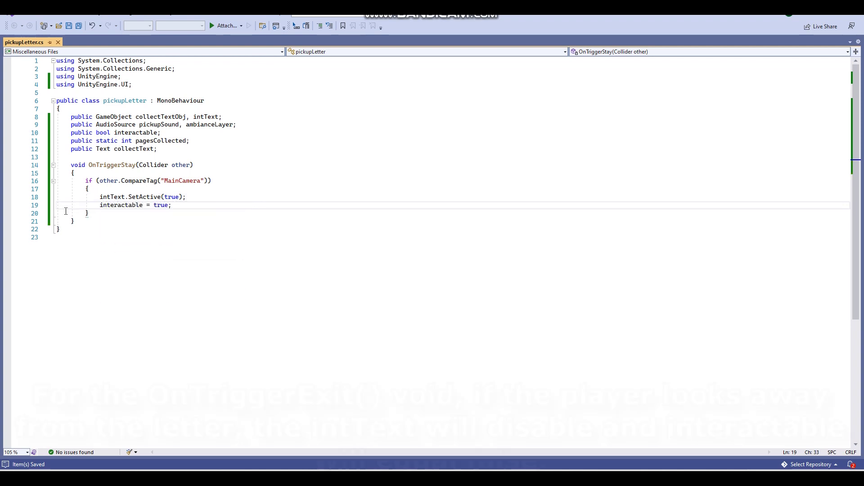
Step: Copy OnTriggerStay into a new OnTriggerExit method and start changing its true values to false
left_click_drag(75, 221, 72, 167)
key("ctrl+c")
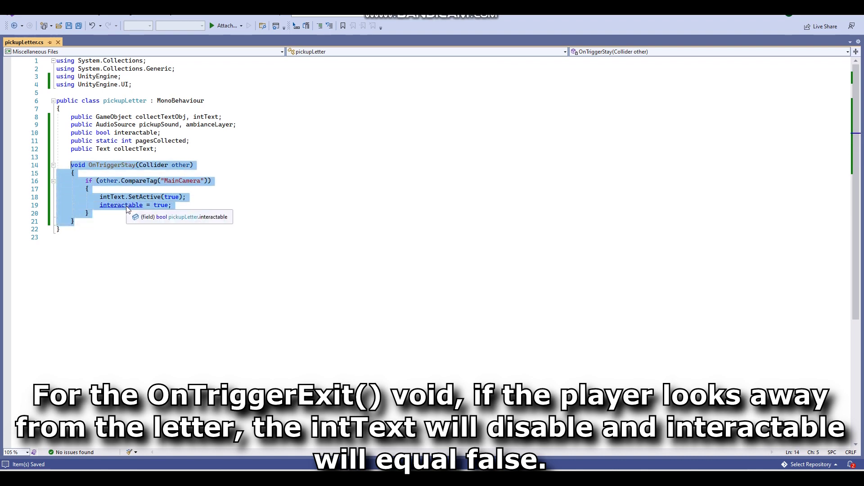
left_click(84, 222)
key("Return")
key("ctrl+v")
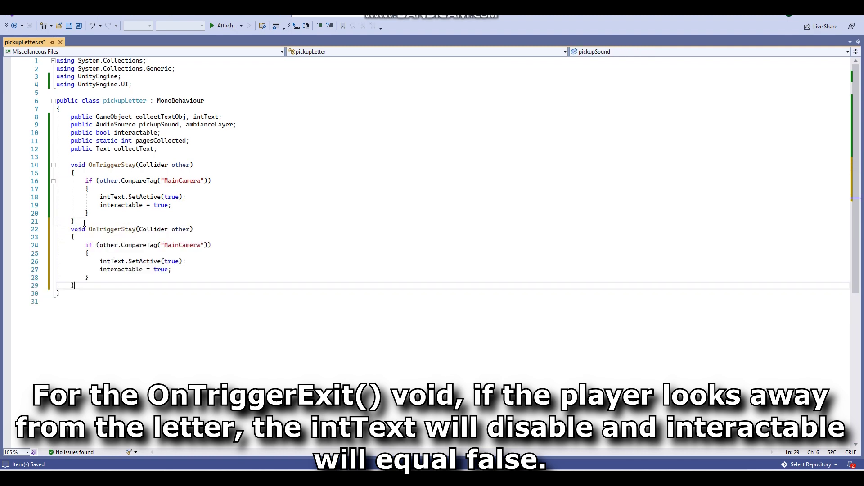
left_click_drag(137, 229, 122, 230)
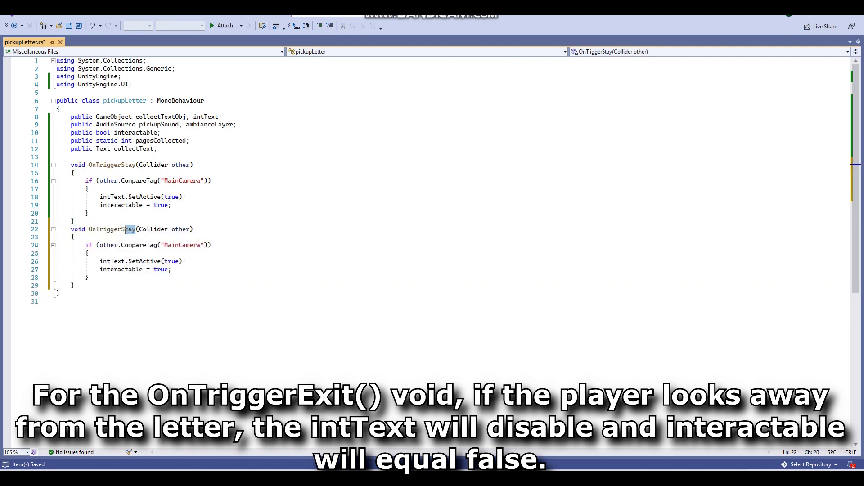
type("Exit")
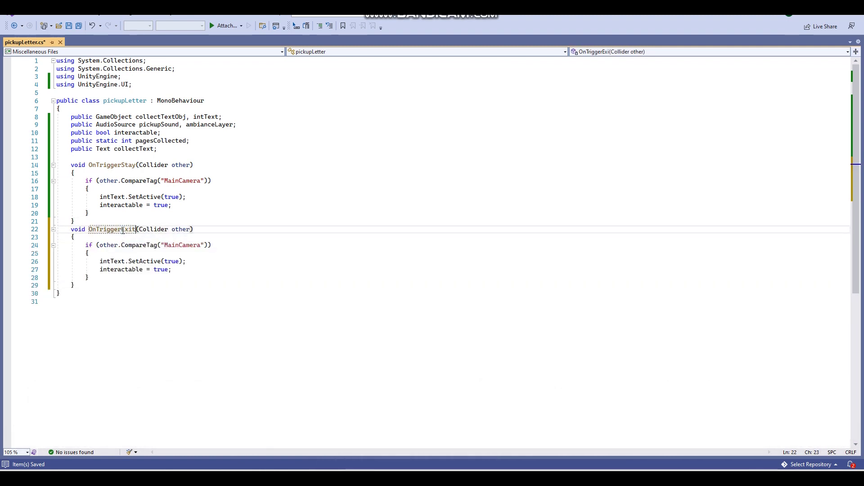
double_click(179, 261)
type("false")
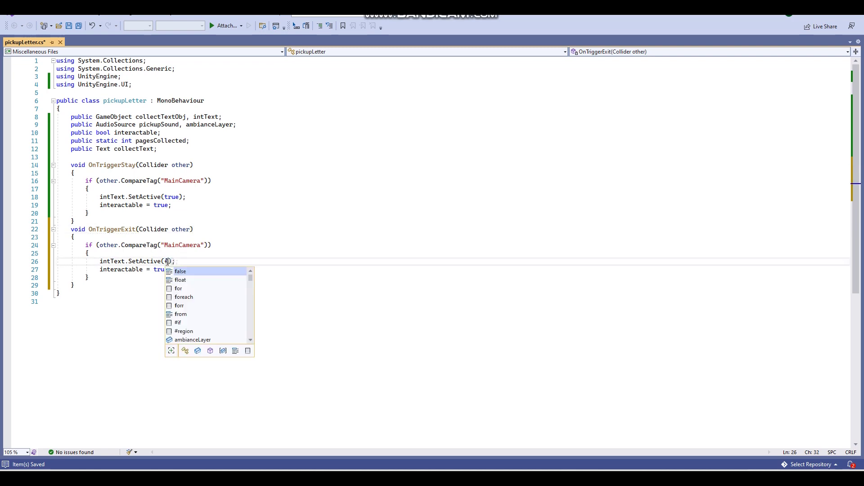
left_click_drag(168, 269, 160, 270)
Step: Declare the ambianceLayer1–8 fields, make the first if block call ambianceLayer1.Play(), and save
type("false")
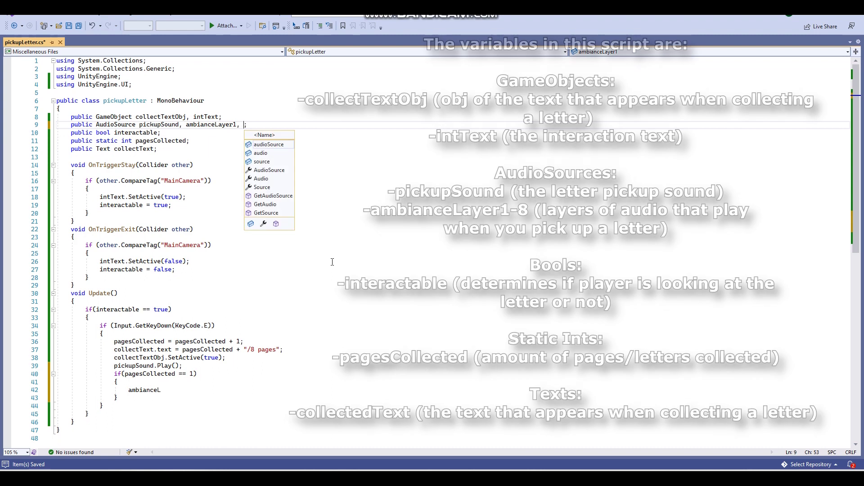
type("mbaicn")
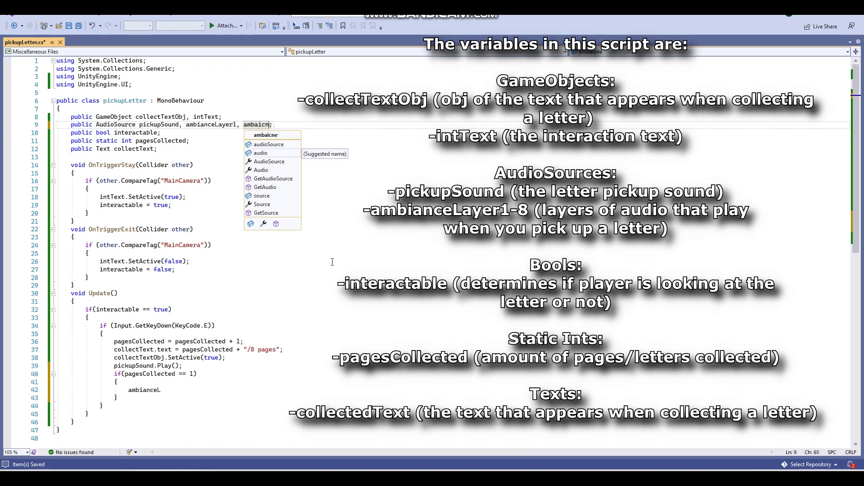
type("ianceLayer")
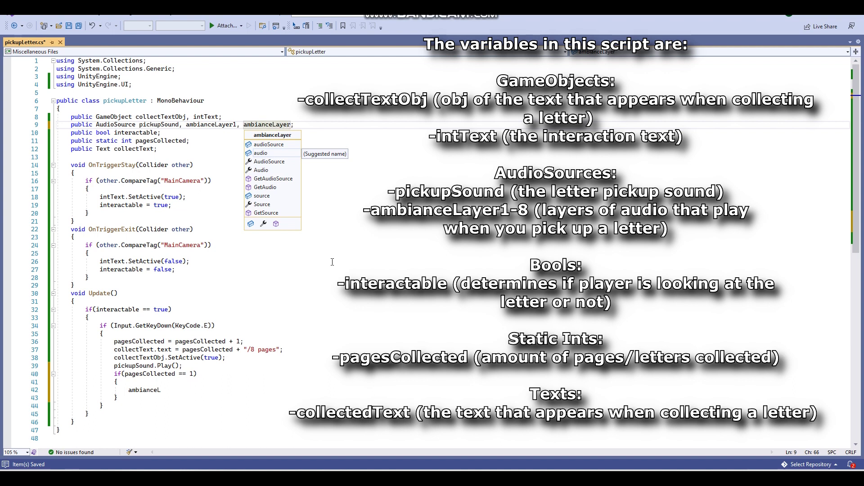
type("2, ambianceLayer3, ambianceLayer4, ambianceLayer5, ambianceLayer6, ambianceLayer7, ambianceLayer8;")
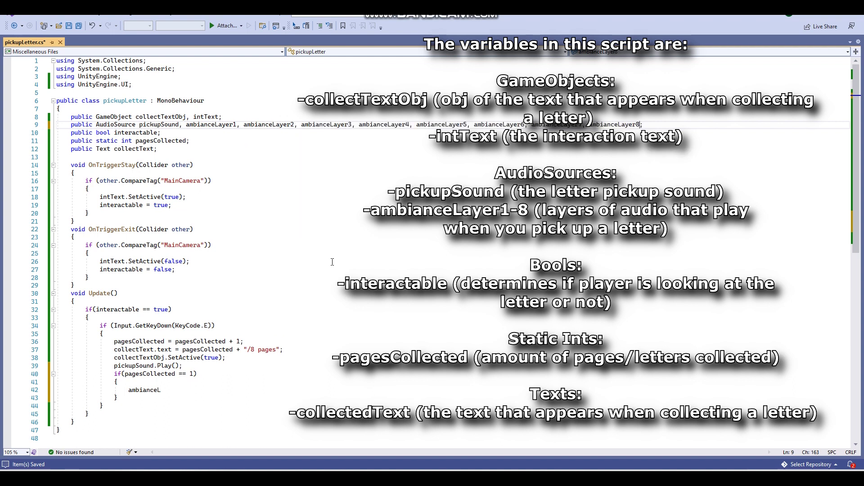
left_click(169, 390)
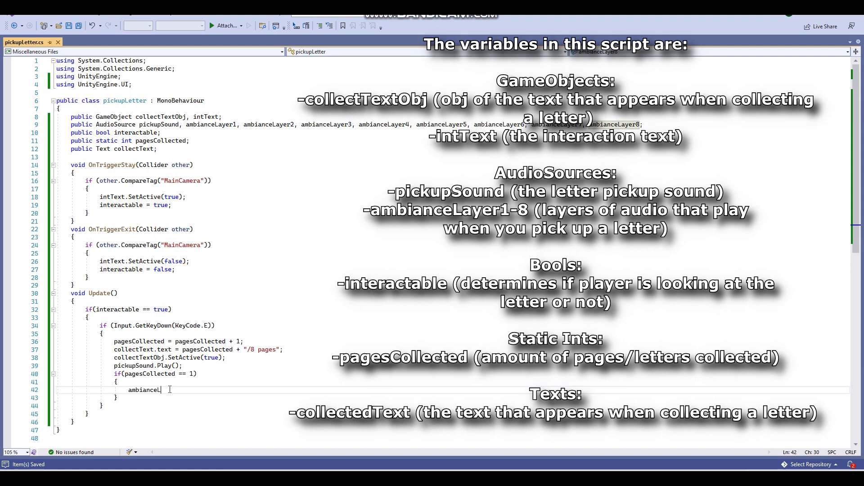
type("ayer1")
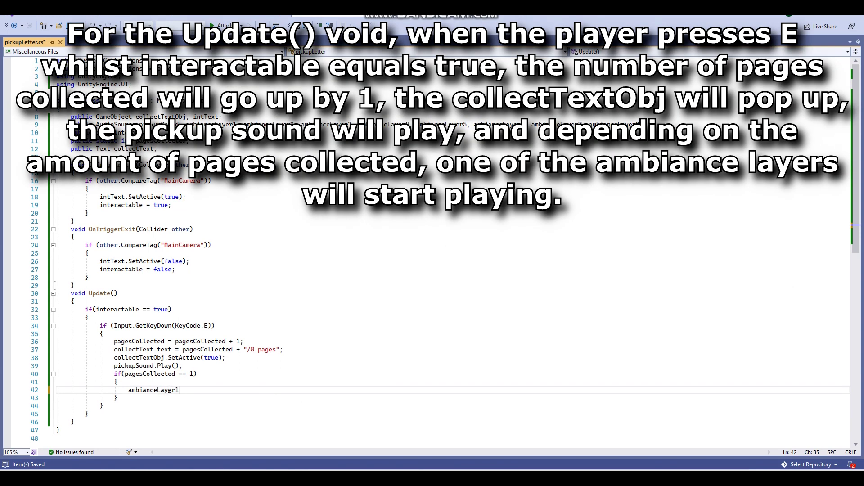
type("S")
type("P")
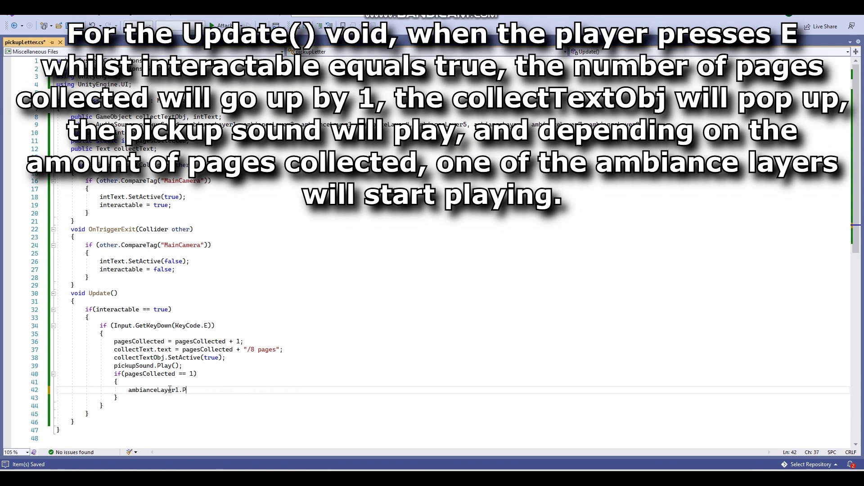
type(");")
key("ctrl+s")
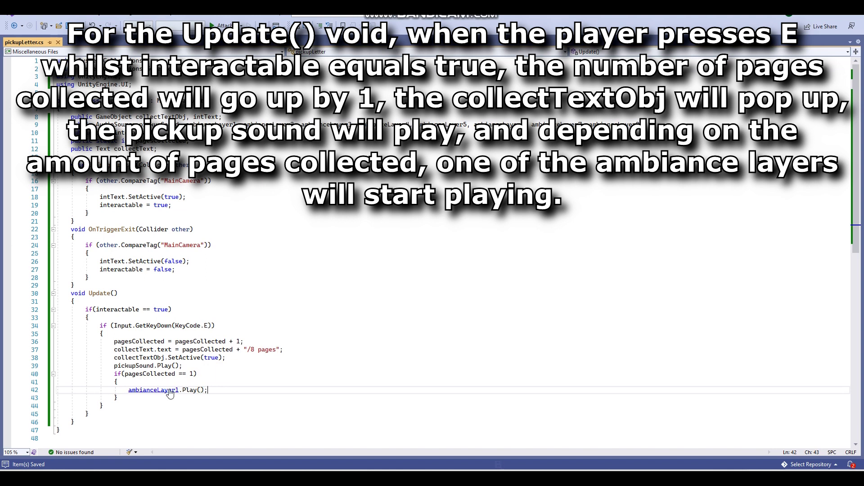
Step: Copy the pagesCollected == 1 if block and paste copies below it
left_click(124, 397)
left_click_drag(125, 397, 116, 373)
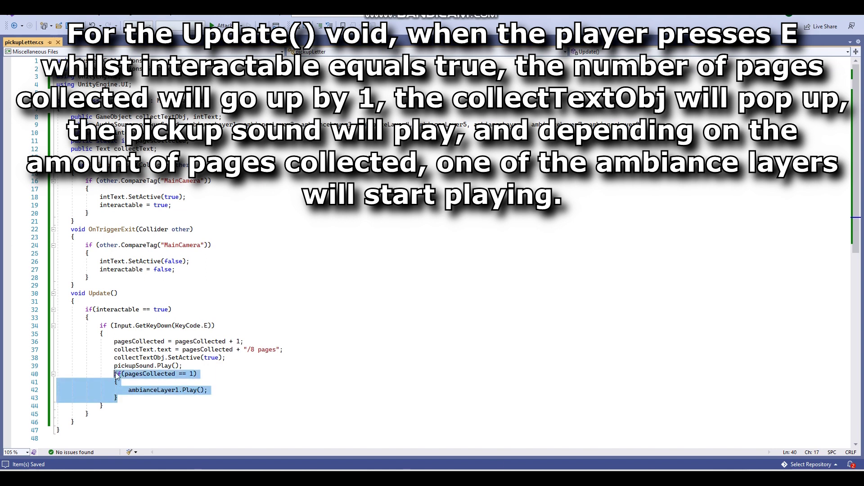
scroll(116, 376, "down", 3)
left_click(123, 325)
key("Return")
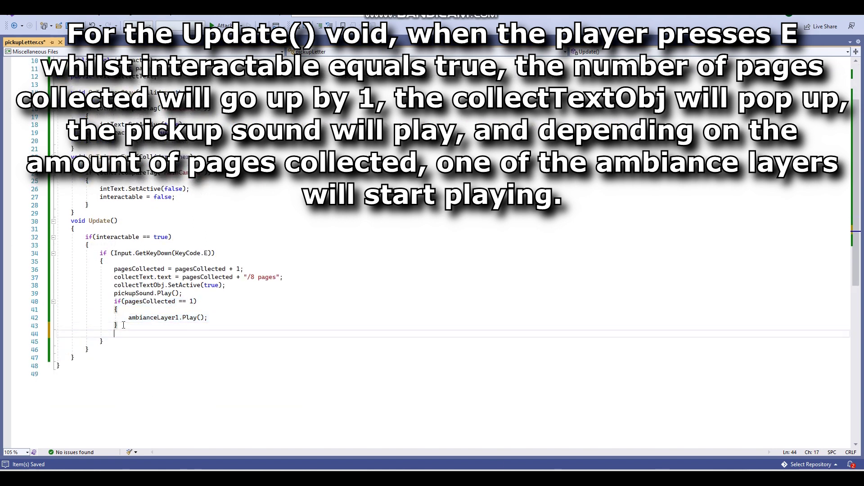
type("if (pagesCollected == 1)                 {                     ambianceLayer1.Play();                 }")
key("ctrl+v")
type("if (pagesCollected == 1)                 {                     ambianceLayer1.Play();                 }")
type("if (pagesCollected == 1) {     ambianceLayer1.Play(); }")
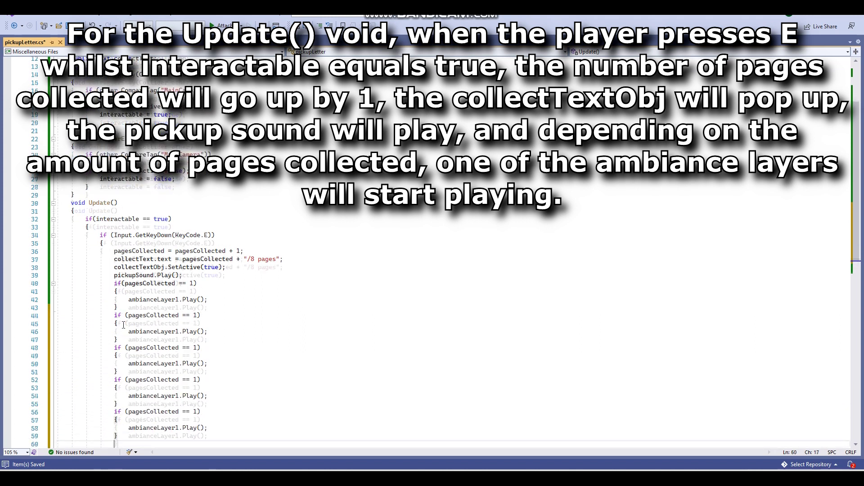
key("ctrl+v")
key("ctrl+v")
key("ctrl+v")
Step: Change the copied blocks' pagesCollected conditions to 2 through 8
left_click(199, 227)
left_click(197, 260)
type("3")
left_click(197, 291)
type("4")
scroll(197, 315, "down", 2)
type("5")
left_click(198, 308)
double_click(197, 339)
type("7")
double_click(198, 371)
type("8")
Step: Make the copied blocks play ambianceLayer2 through ambianceLayer8 respectively
left_click(180, 194)
key("BackSpace")
type("2")
left_click(179, 227)
type("3")
left_click(180, 259)
type("4")
left_click(179, 291)
key("BackSpace")
type("5")
left_click(179, 323)
key("BackSpace")
type("6")
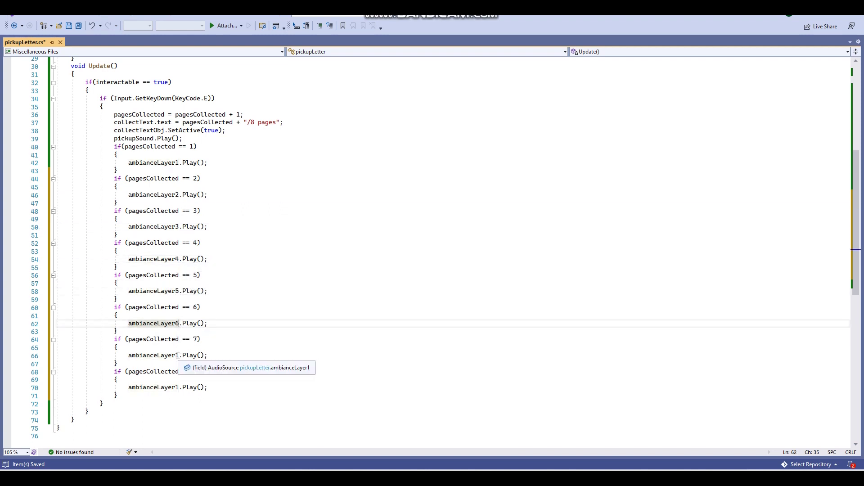
left_click(179, 356)
key("BackSpace")
type("7")
left_click(181, 388)
key("BackSpace")
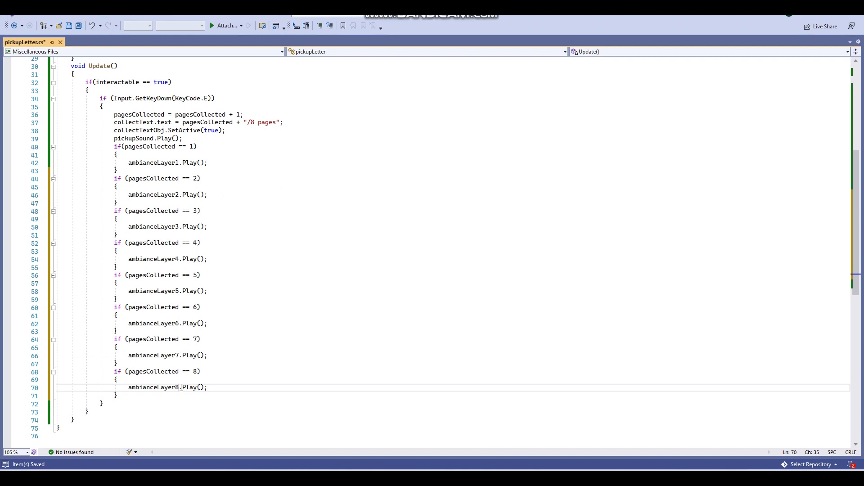
type("8")
scroll(197, 377, "up", 3)
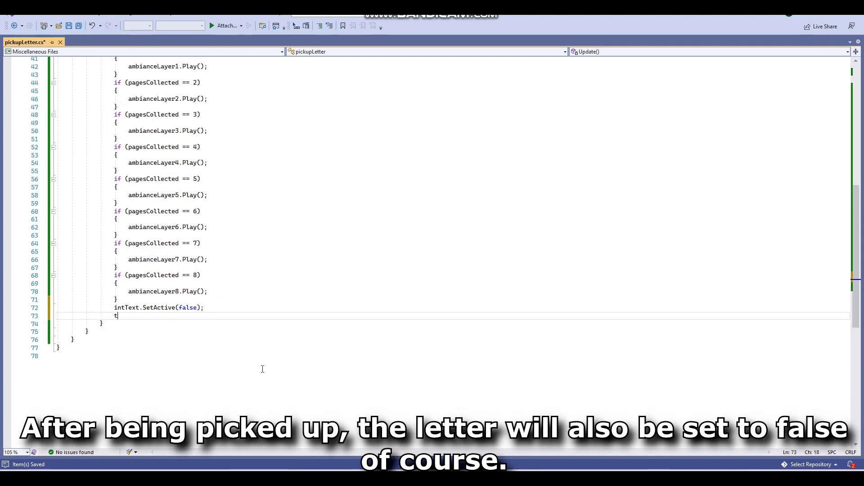
Step: Add this.gameObject.SetActive(false) and interactable = false; to the pickup code, then save
type("this.")
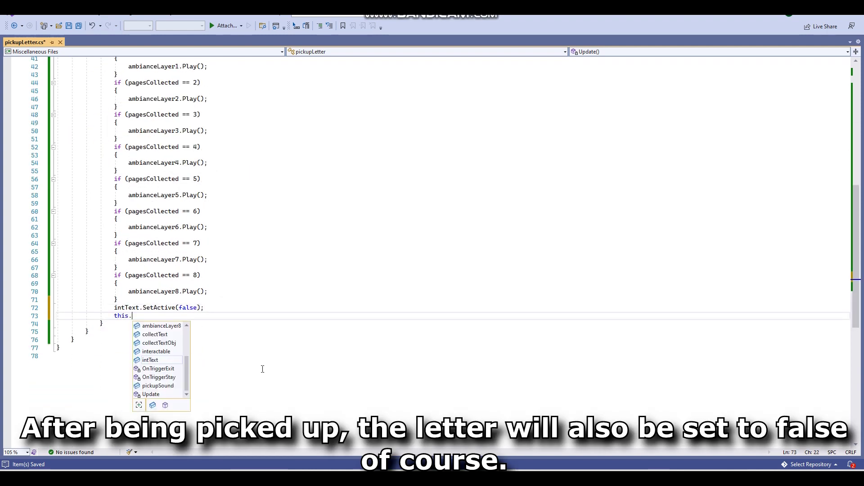
type("gameObje")
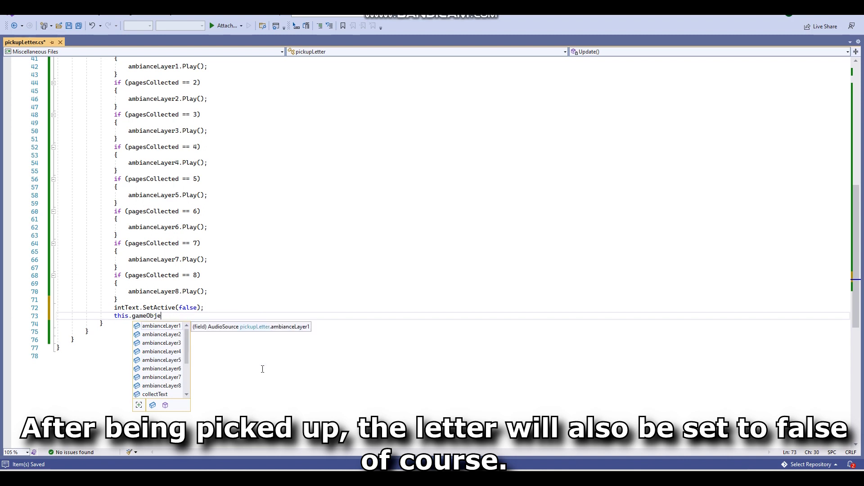
type("ct.Set")
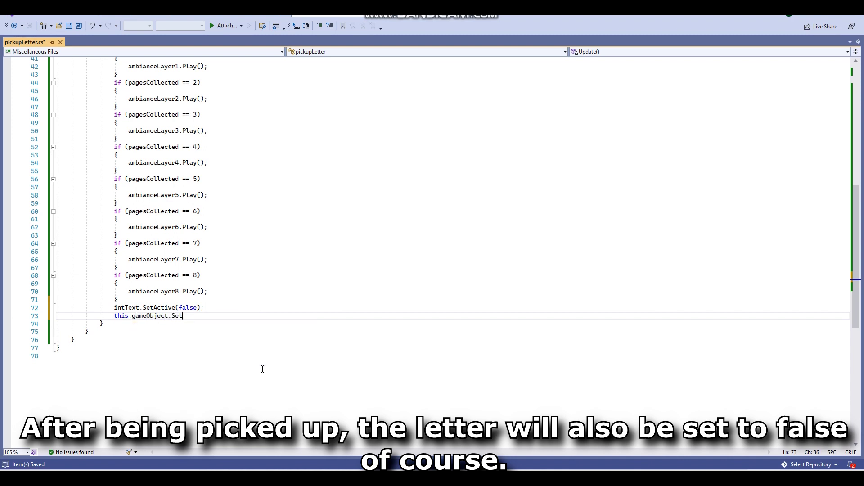
type("Active(")
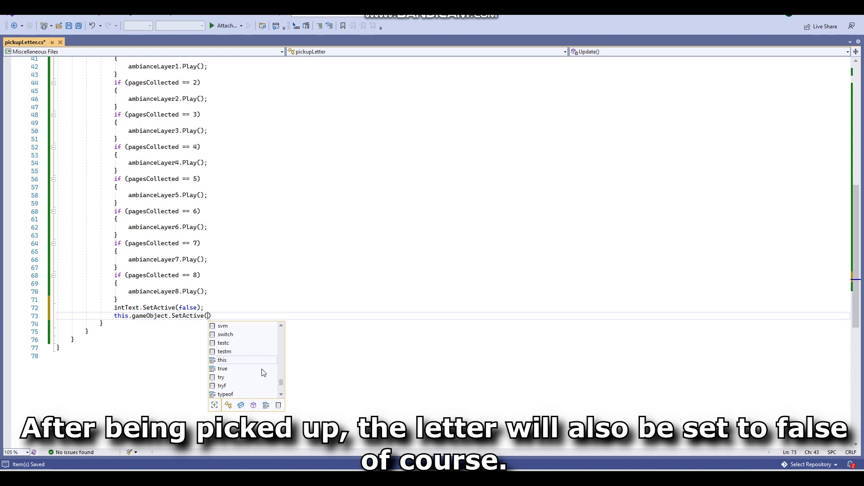
type("false);")
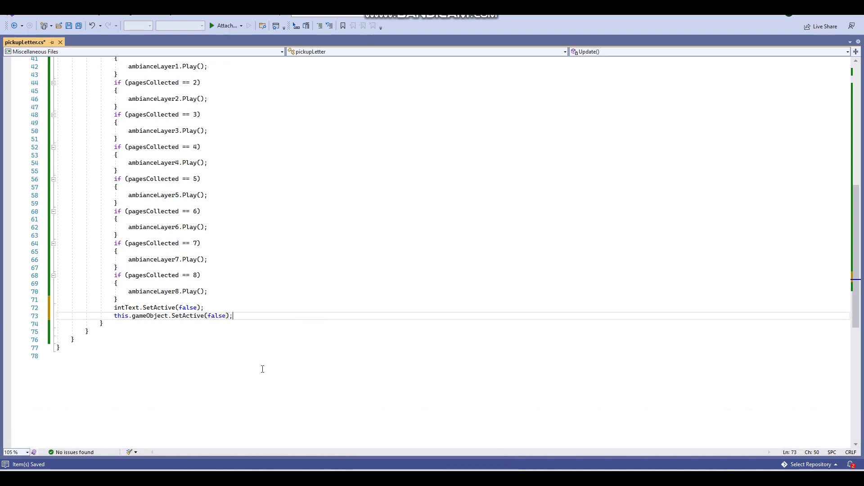
key("Return")
type("interactable = false;")
key("ctrl+s")
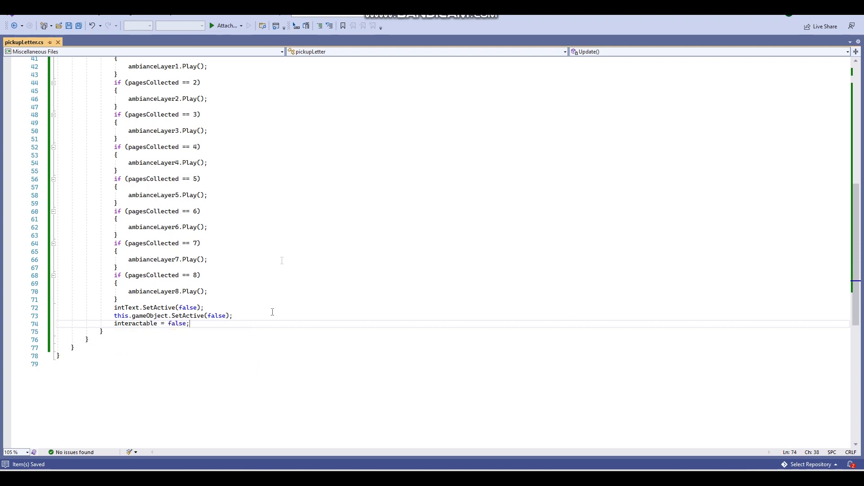
Step: Look over the script, then switch back to Unity so it recompiles
scroll(282, 259, "up", 8)
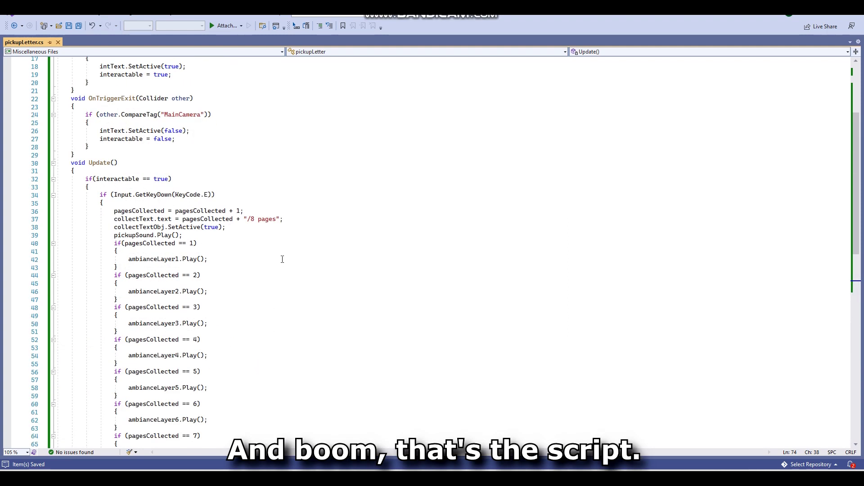
scroll(282, 259, "down", 1)
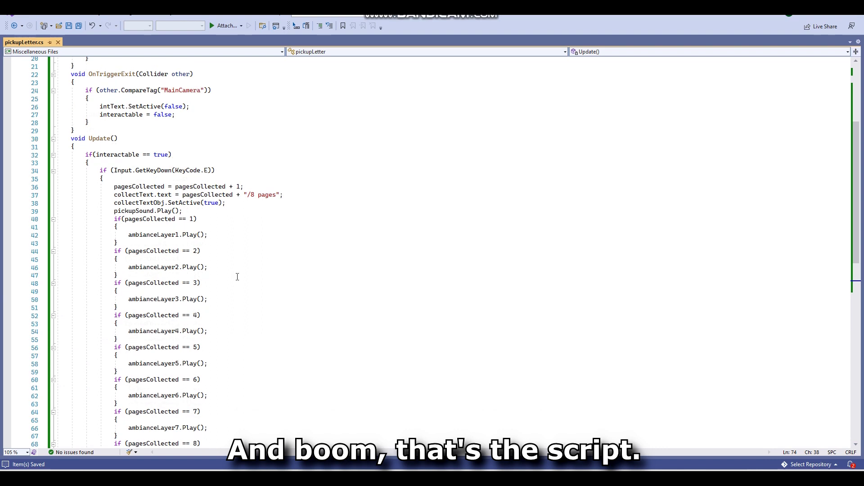
scroll(239, 273, "down", 3)
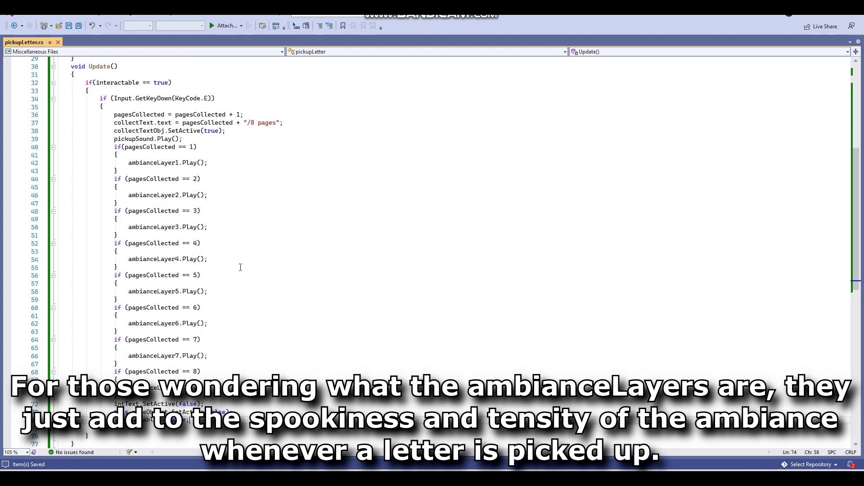
scroll(240, 267, "up", 5)
scroll(245, 263, "up", 4)
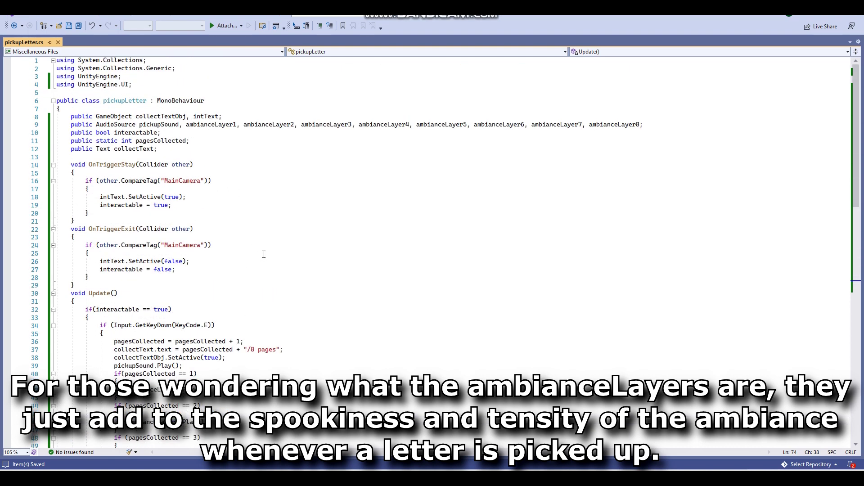
key("alt+Tab")
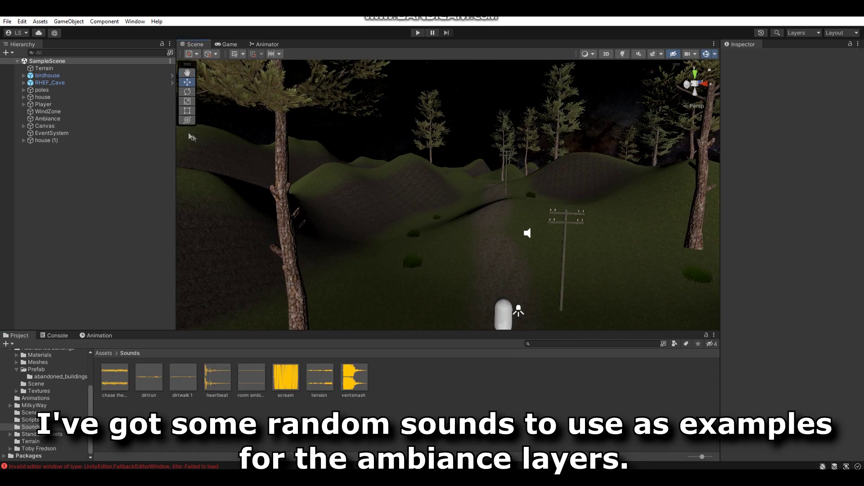
Step: Create a new Audio Source object named 'ambiance layer'
left_click(71, 21)
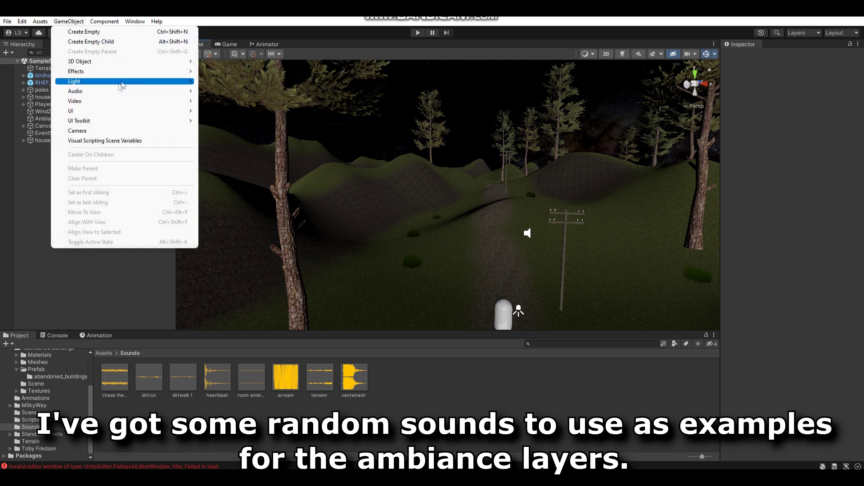
mouse_move(126, 91)
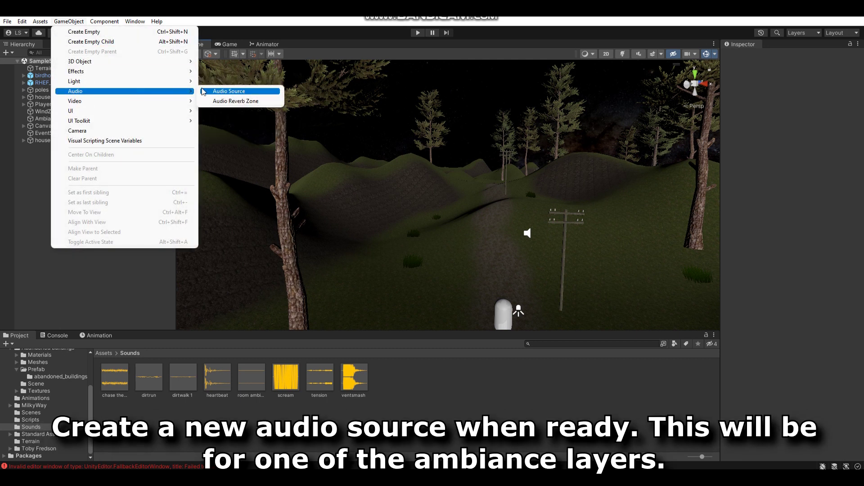
left_click(203, 92)
left_click(785, 57)
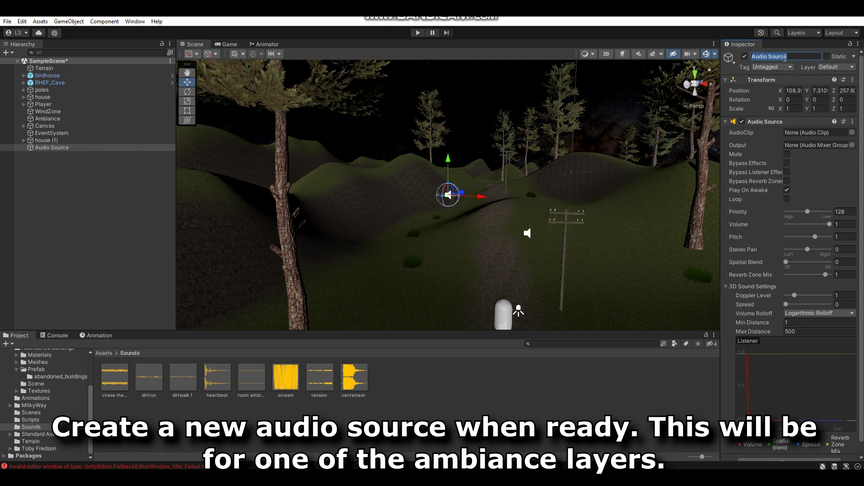
type("ambiance lay")
type("er")
key("Return")
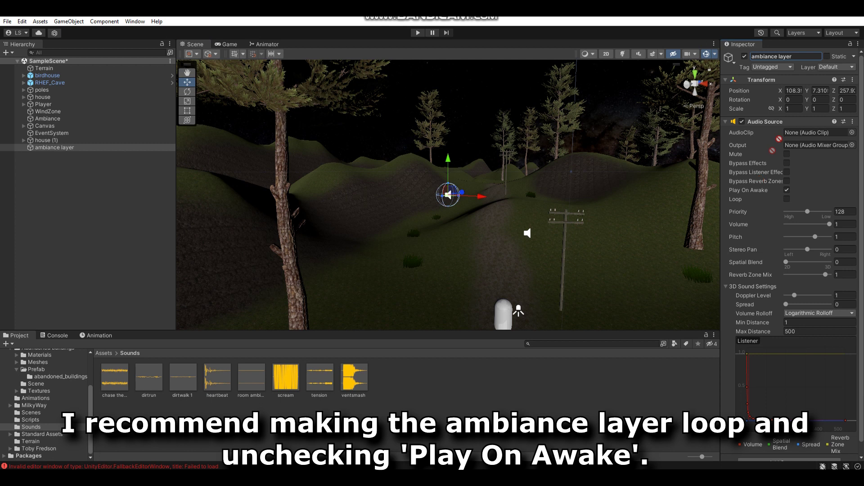
Step: Give it the heartbeat clip, looping at pitch 0.57, and duplicate the object
left_click_drag(217, 390, 789, 133)
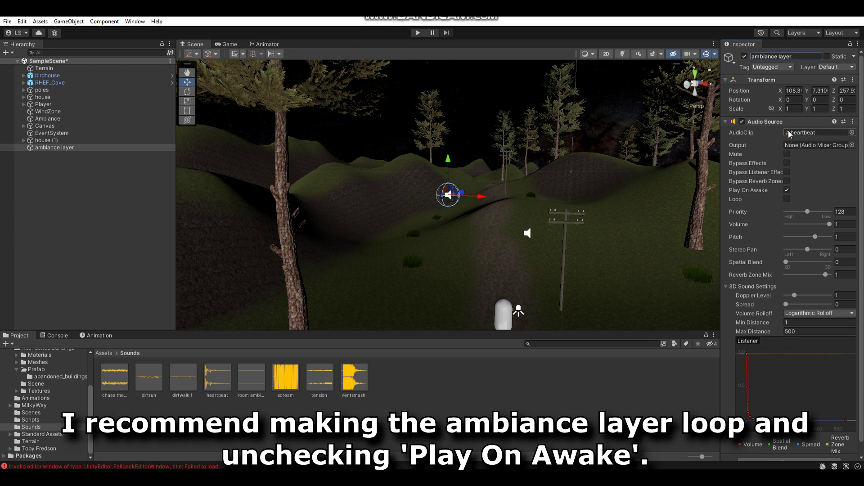
left_click(787, 199)
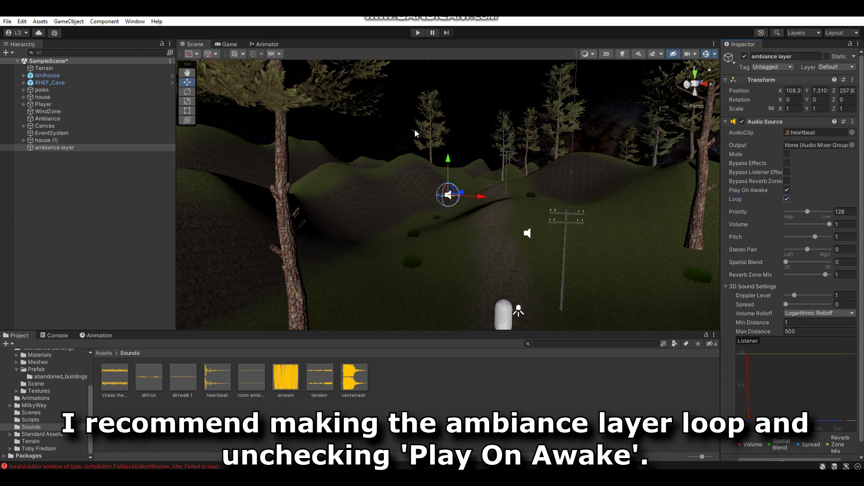
left_click(639, 54)
left_click_drag(815, 237, 810, 236)
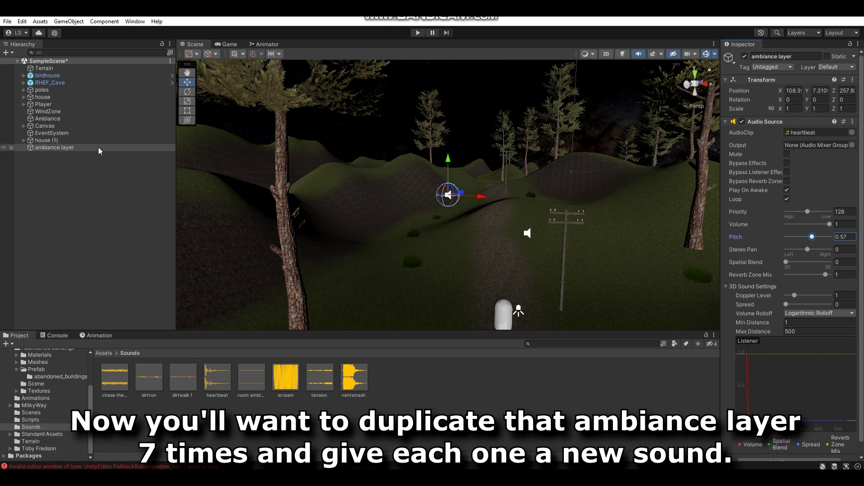
left_click(98, 147)
key("ctrl+d")
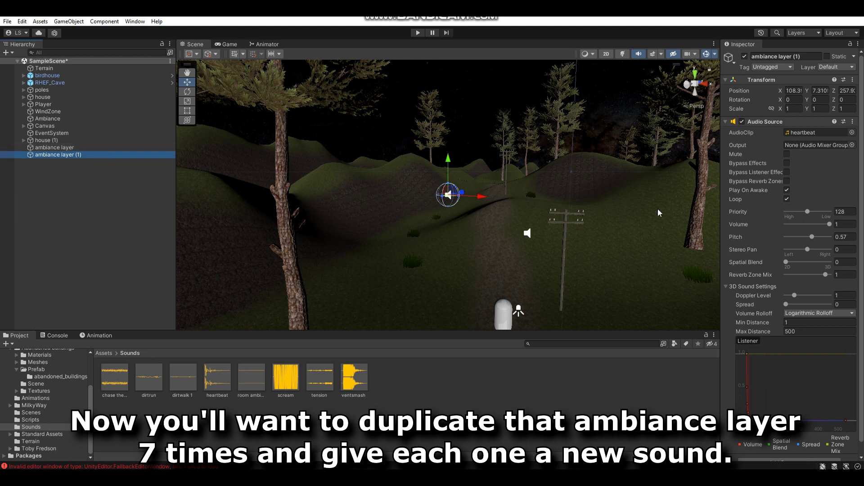
Step: Set the first copy's clip to tension with pitch about 0.84
left_click(852, 132)
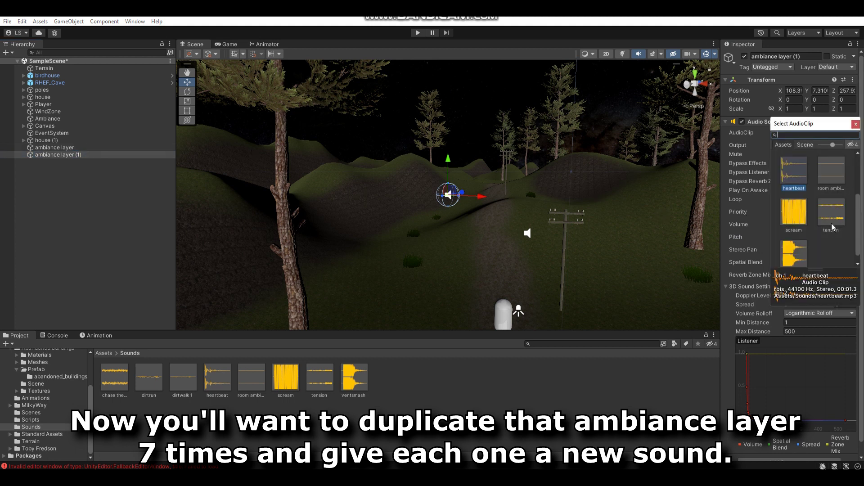
double_click(835, 218)
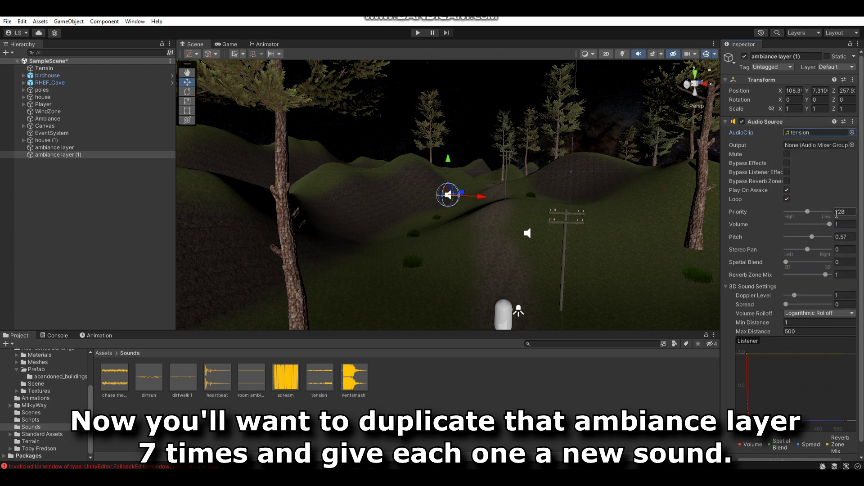
left_click_drag(820, 235, 817, 236)
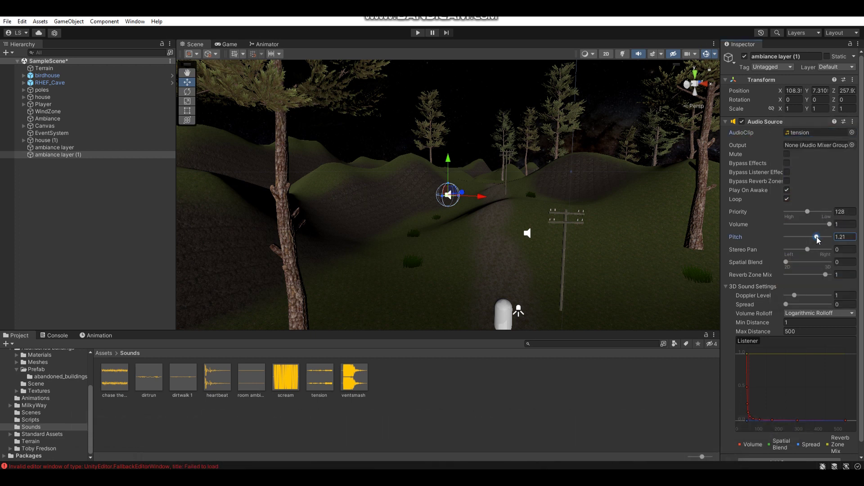
left_click(814, 236)
Step: Duplicate it and set the new copy to ventsmash with near-zero pitch and low volume
key("ctrl+d")
left_click(852, 133)
double_click(796, 248)
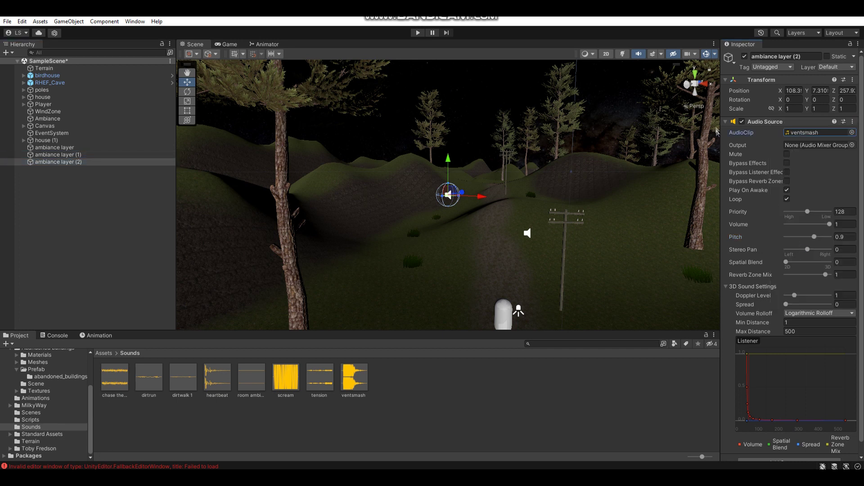
mouse_move(814, 237)
left_mouse_down()
mouse_move(810, 225)
mouse_move(810, 238)
mouse_move(793, 224)
left_mouse_up()
left_click(827, 225)
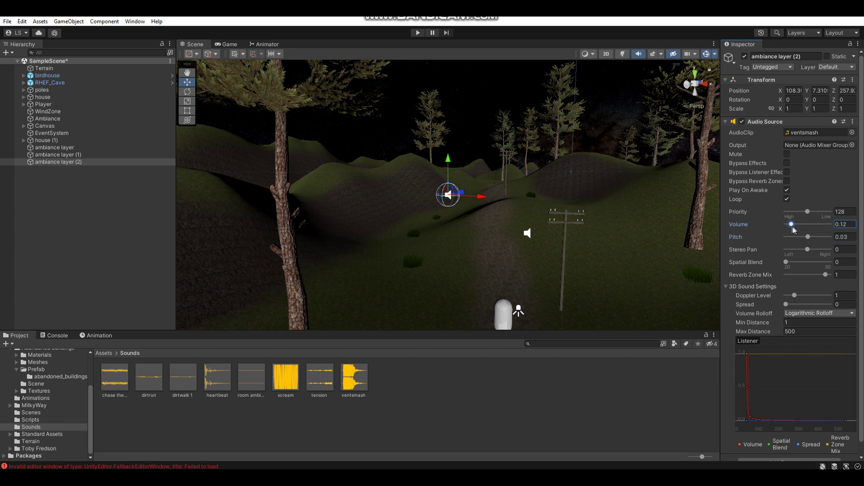
Step: Duplicate the ventsmash layer and set it to chase theme at pitch 0.65, full volume
left_click(60, 162)
key("ctrl+d")
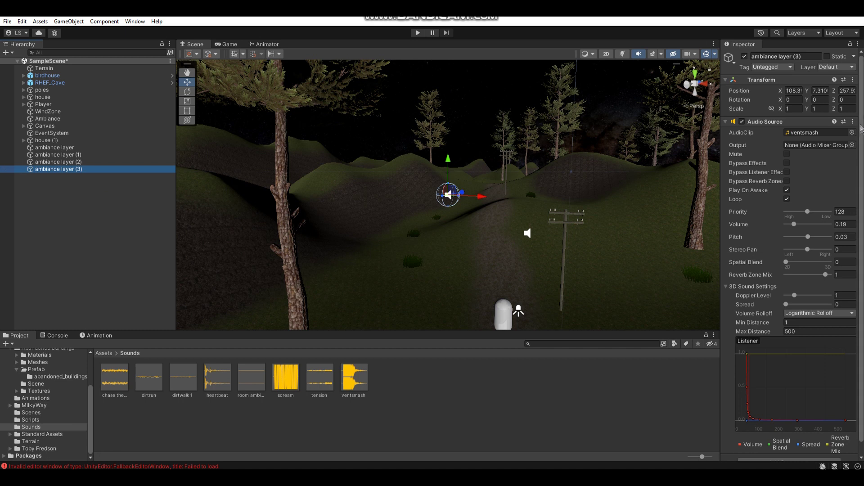
left_click(852, 132)
scroll(823, 204, "up", 3)
double_click(833, 174)
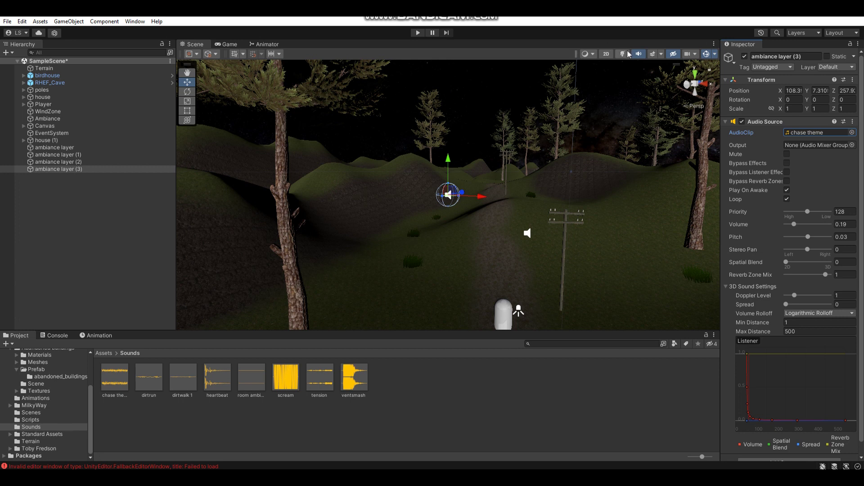
left_click_drag(806, 239, 810, 235)
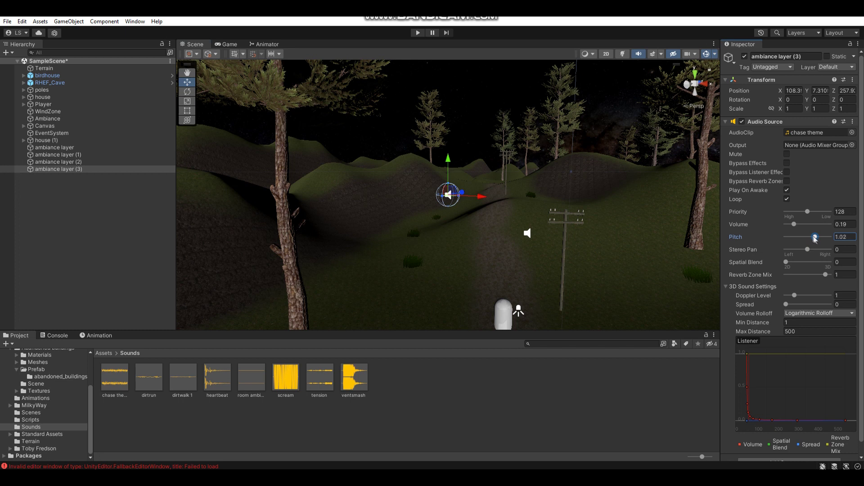
mouse_move(794, 224)
left_mouse_down()
mouse_move(830, 224)
mouse_move(811, 241)
left_mouse_up()
Step: Add ambiance layer (4) playing scream at pitch about 0.15, volume about 0.38
key("ctrl+d")
left_click(852, 133)
scroll(814, 207, "down", 3)
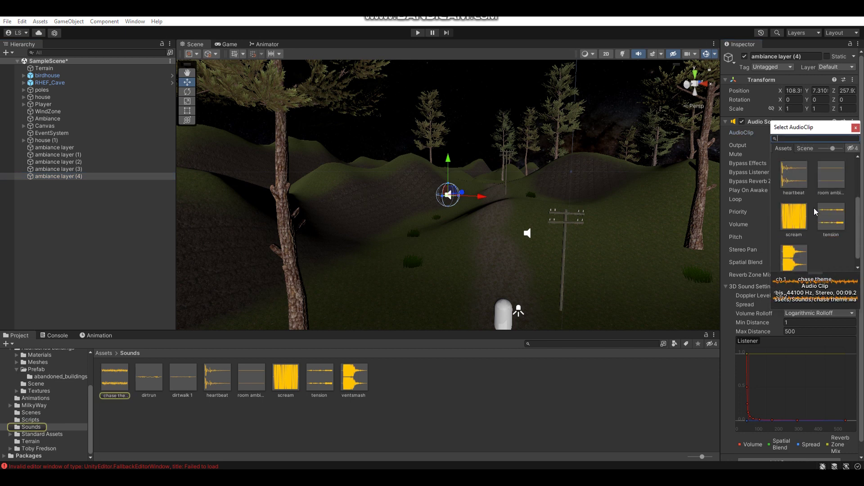
double_click(790, 212)
left_click_drag(812, 237, 803, 228)
left_click(139, 176)
Step: Add ambiance layer (5) playing heartbeat at pitch about 0.59, with scene audio preview on
key("ctrl+d")
left_click(851, 132)
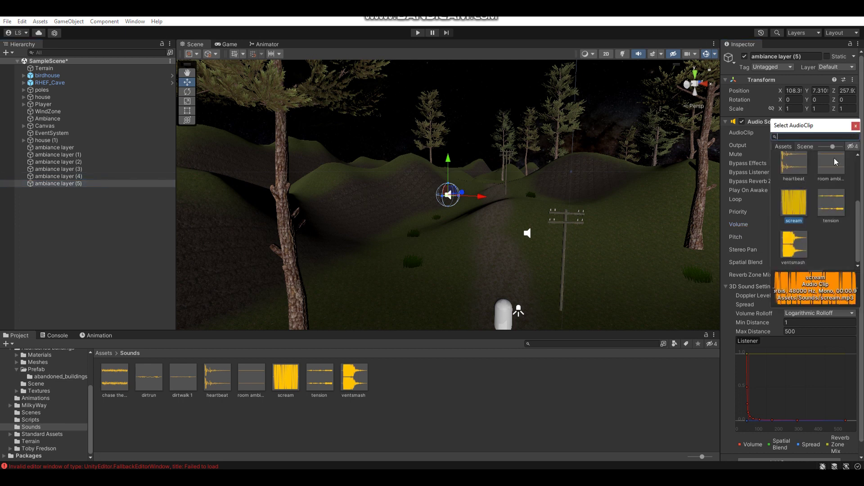
left_click(828, 234)
left_click(639, 54)
left_click(639, 54)
mouse_move(817, 238)
left_mouse_down()
mouse_move(838, 239)
mouse_move(829, 239)
left_mouse_up()
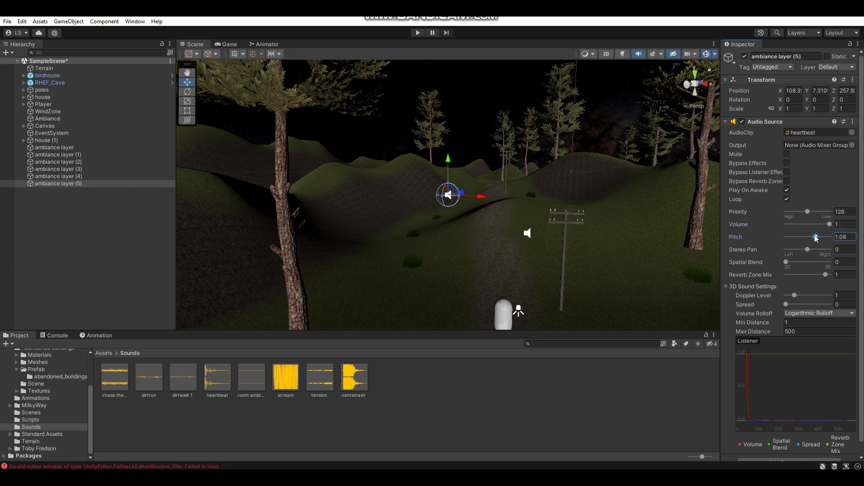
left_click_drag(815, 238, 813, 241)
Step: Add ambiance layer (6) playing the tension clip
left_click(84, 185)
key("ctrl+d")
left_click(851, 133)
double_click(830, 207)
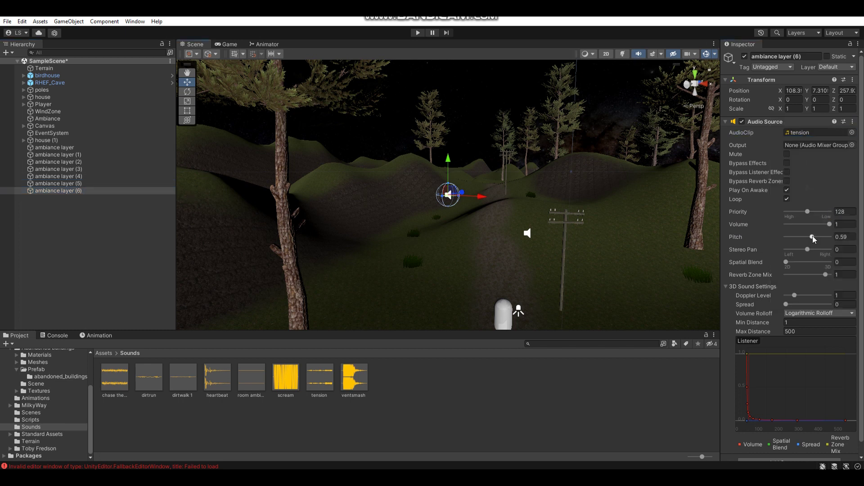
right_click_drag(315, 234, 449, 237)
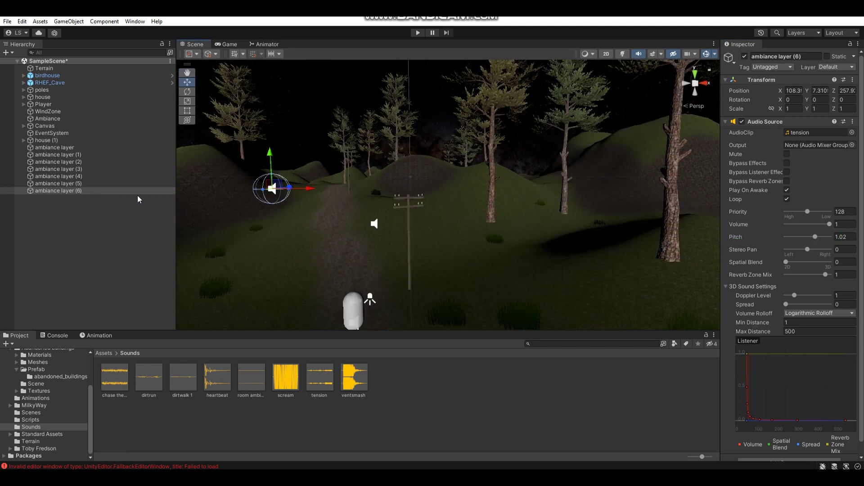
right_click_drag(318, 241, 331, 235)
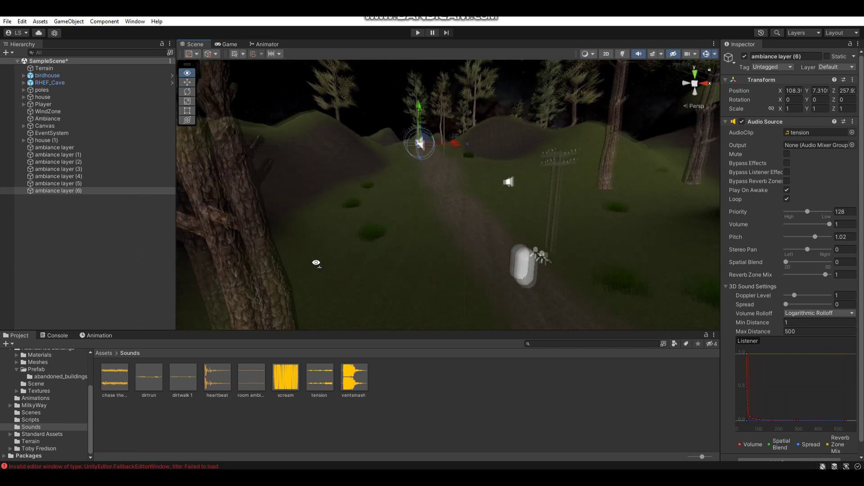
Step: Add ambiance layer (7) playing scream at pitch 0.28, volume 0.26
left_click(89, 192)
key("ctrl+d")
left_click(851, 132)
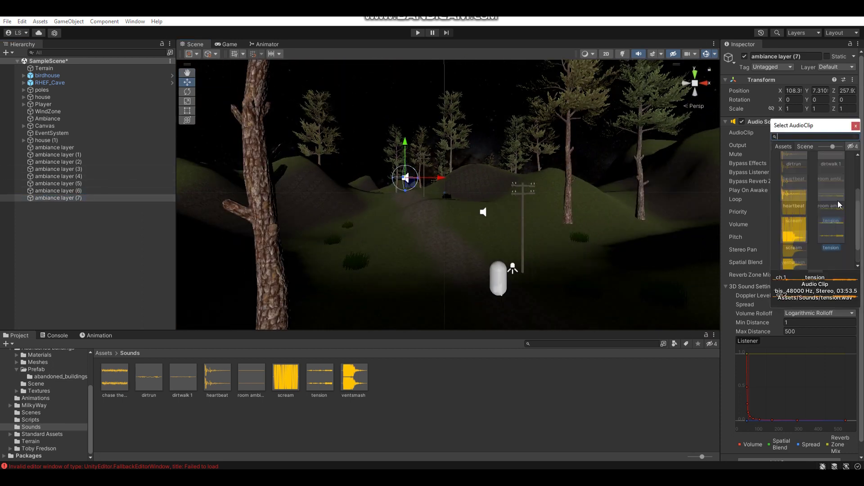
double_click(803, 205)
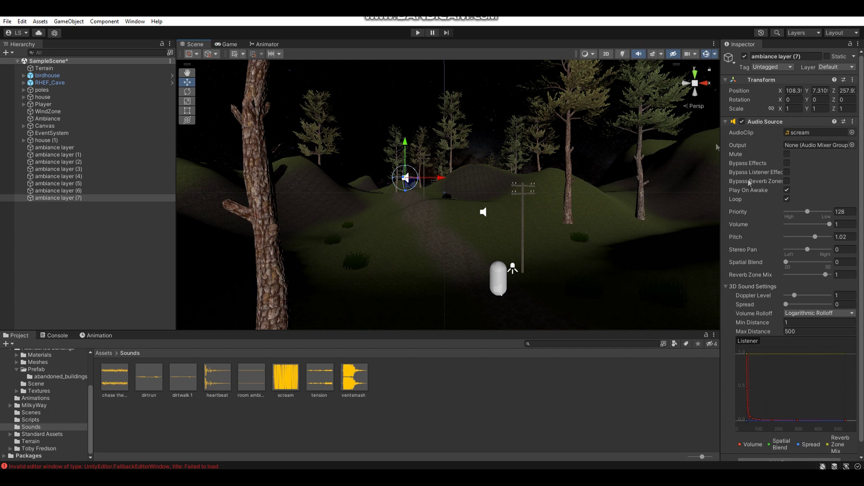
left_click_drag(809, 239, 809, 244)
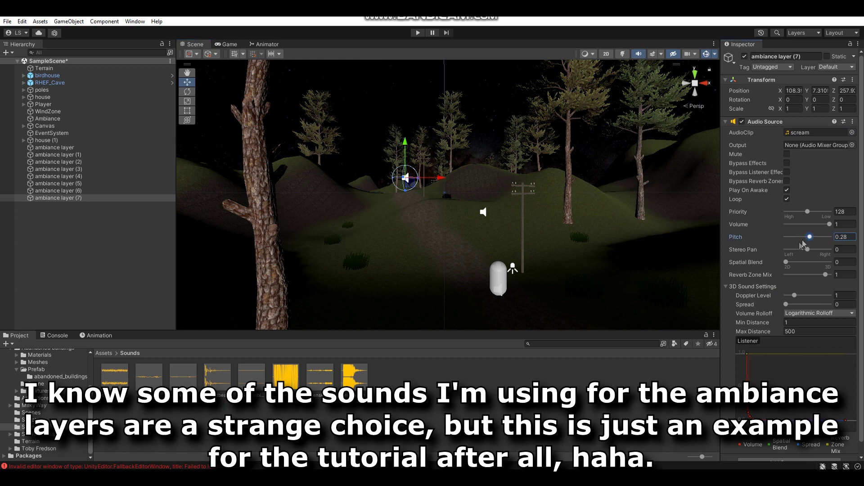
left_click_drag(829, 224, 799, 224)
Step: Turn ambiance layer (5)'s heartbeat volume down to about half
left_click(103, 184)
left_click_drag(828, 225, 810, 225)
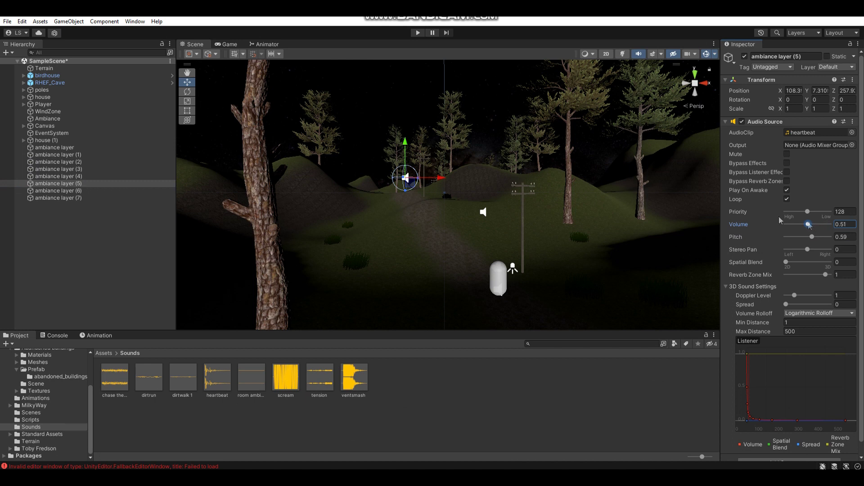
left_click(94, 176)
Step: Group all eight ambiance layers under a new empty parent named 'Ambiance Layer'
left_click(60, 148)
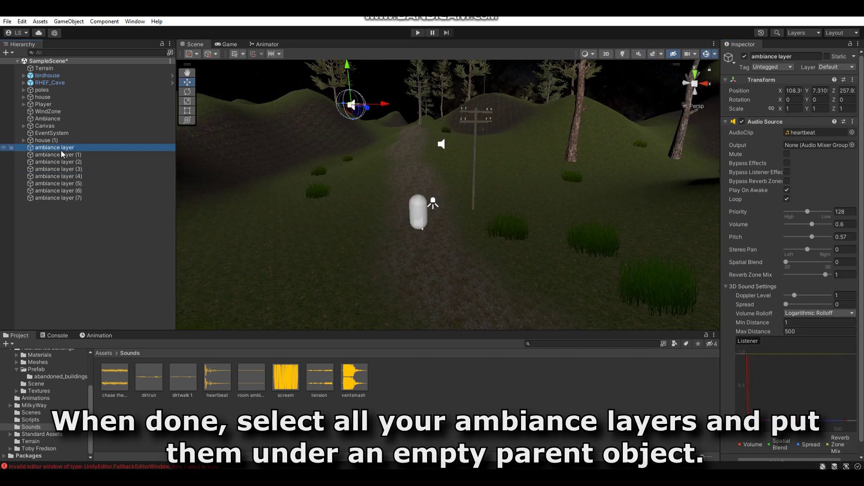
left_click(53, 198, "shift")
right_click(53, 198)
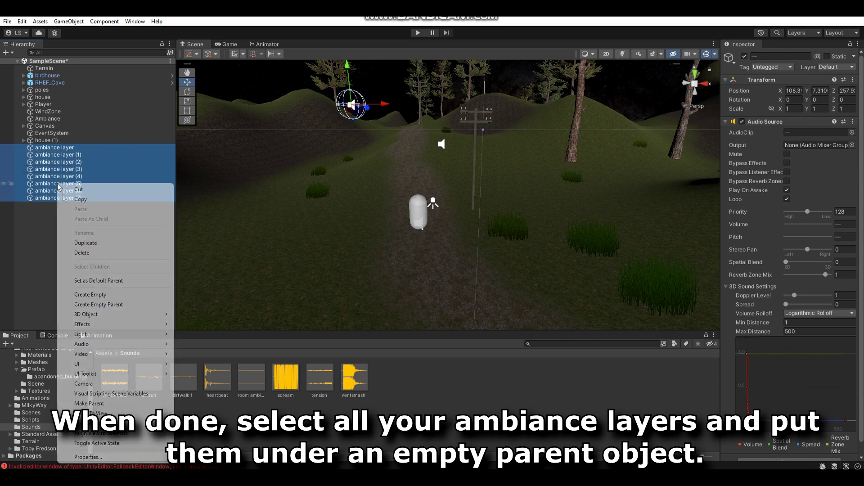
left_click(76, 306)
left_click(771, 56)
type("Ambianc")
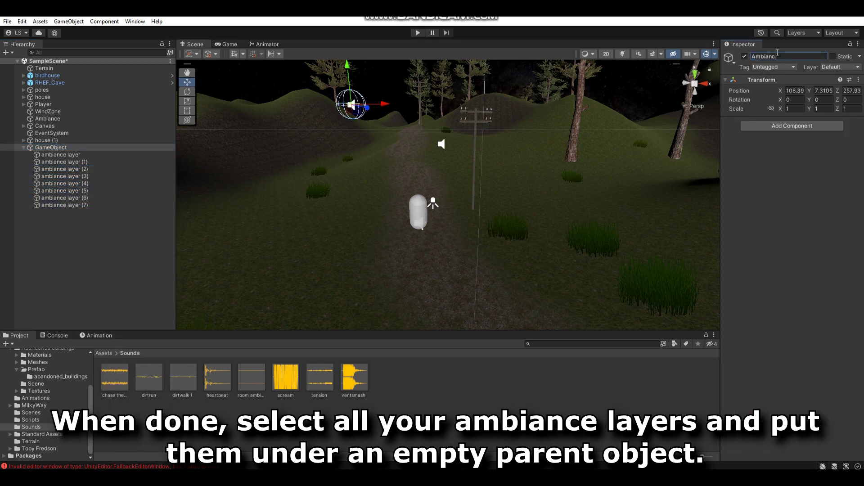
type("r")
key("Return")
Step: Disable Play On Awake on all eight ambiance layer sources and save the scene
left_click(23, 147)
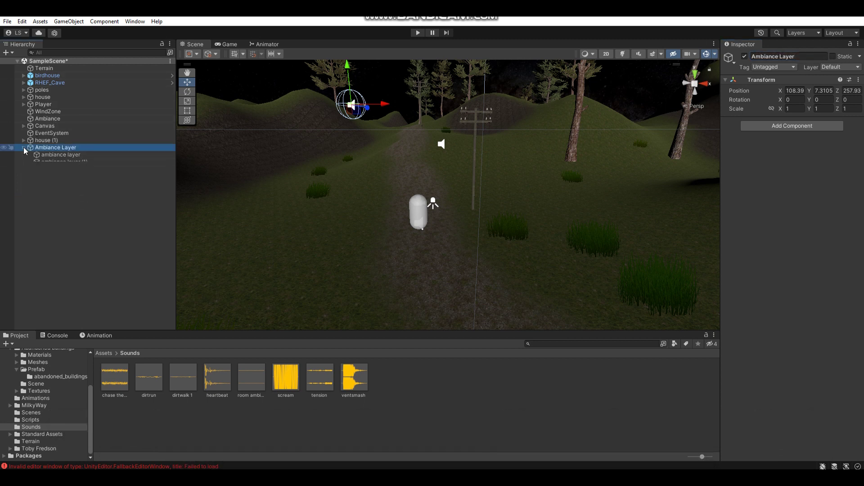
double_click(50, 156)
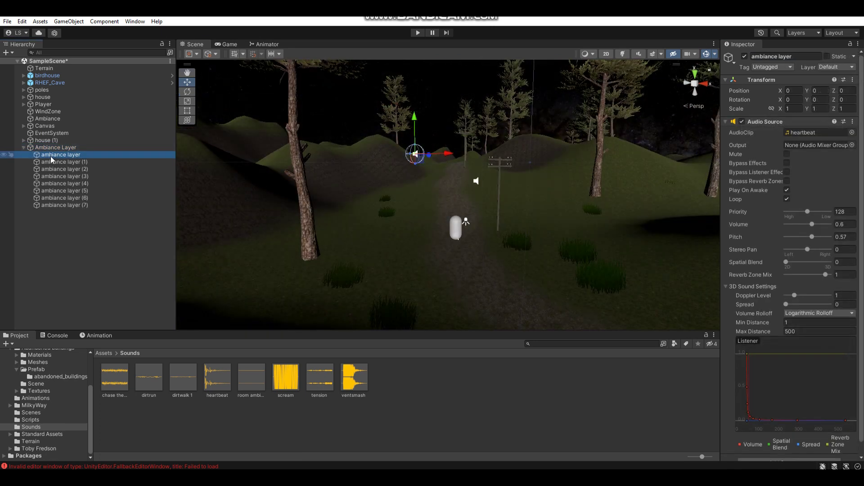
left_click(54, 204, "shift")
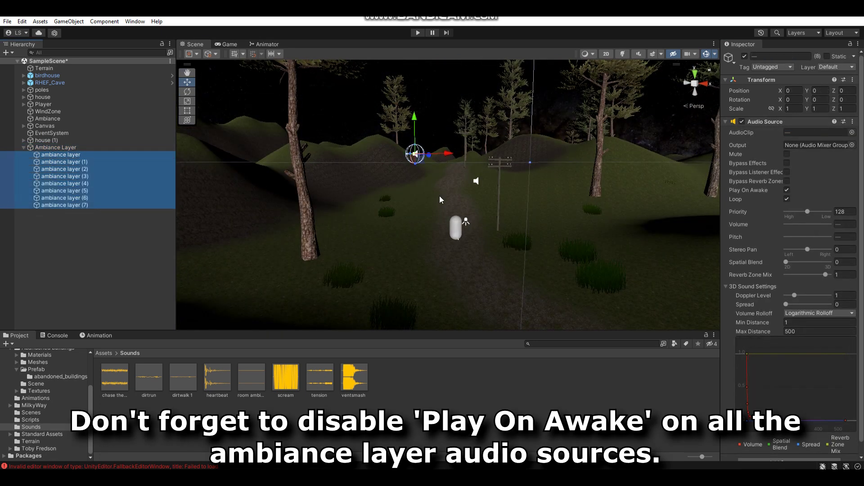
left_click(787, 191)
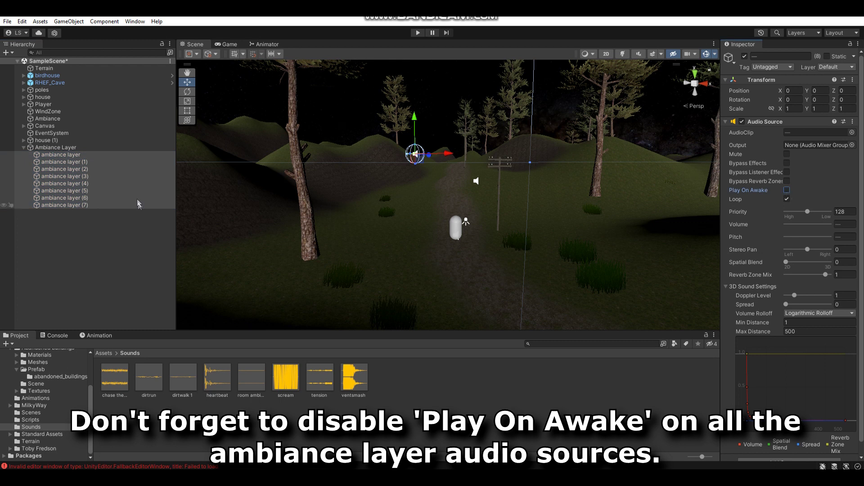
left_click(117, 233)
key("ctrl+s")
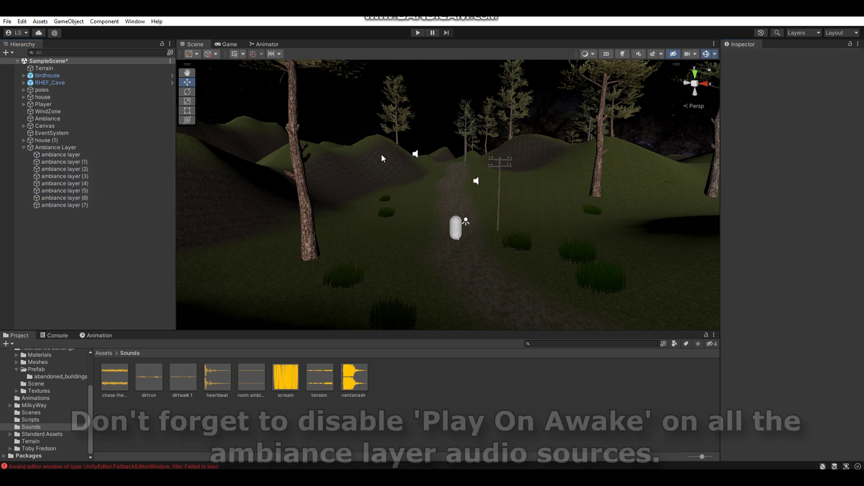
right_click_drag(387, 196, 371, 204)
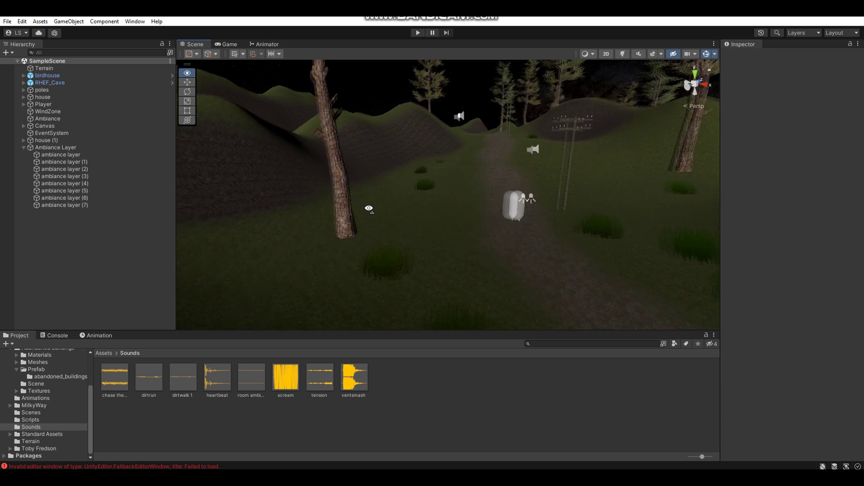
Step: Create a cube and move it up to the base of the tree trunk
left_click(69, 21)
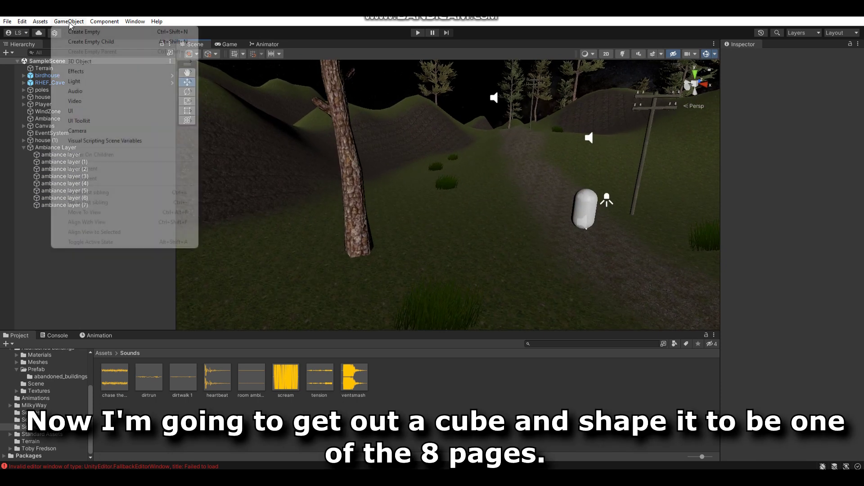
mouse_move(135, 61)
left_click(227, 65)
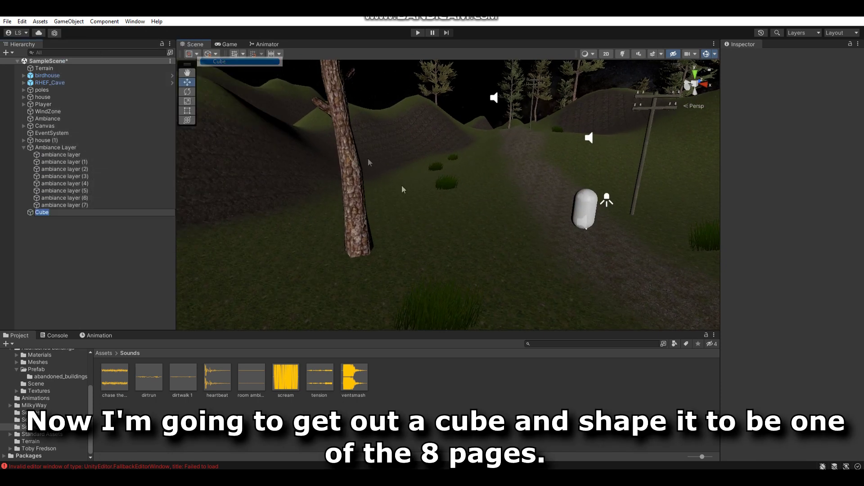
right_click_drag(465, 220, 454, 188)
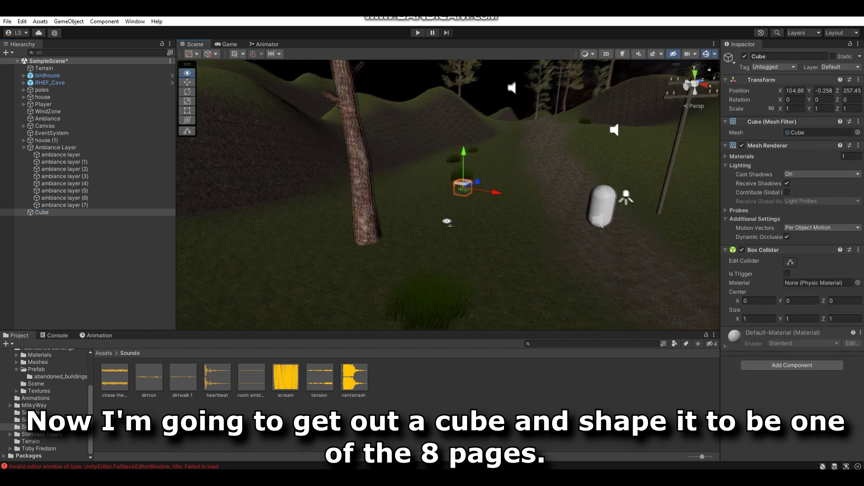
mouse_move(453, 185)
left_mouse_down()
mouse_move(337, 239)
mouse_move(385, 248)
mouse_move(373, 200)
left_mouse_up()
right_click_drag(373, 200, 354, 179)
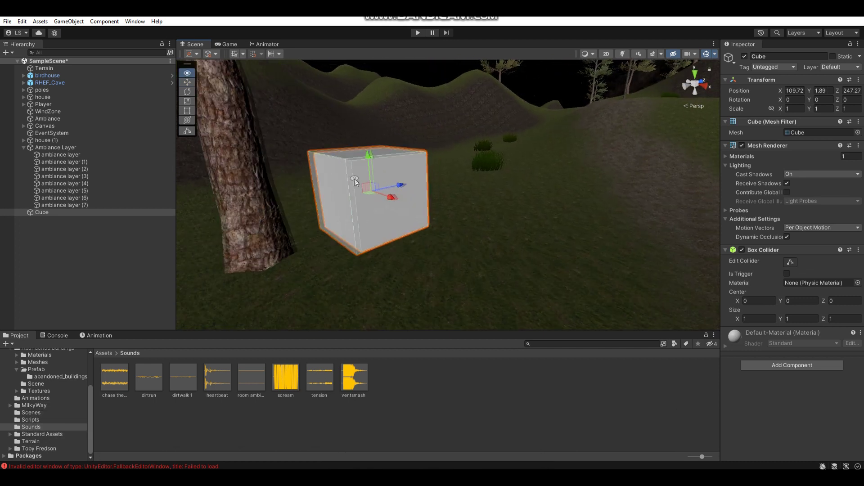
Step: Scale the cube to 0.01 on X and 0.7 on Z to form a thin page
left_click(792, 110)
key("BackSpace")
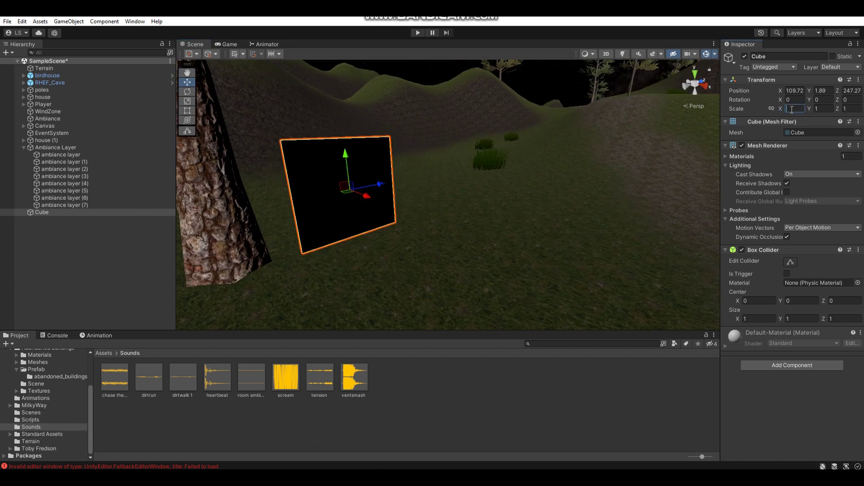
type(".01")
left_click(847, 109)
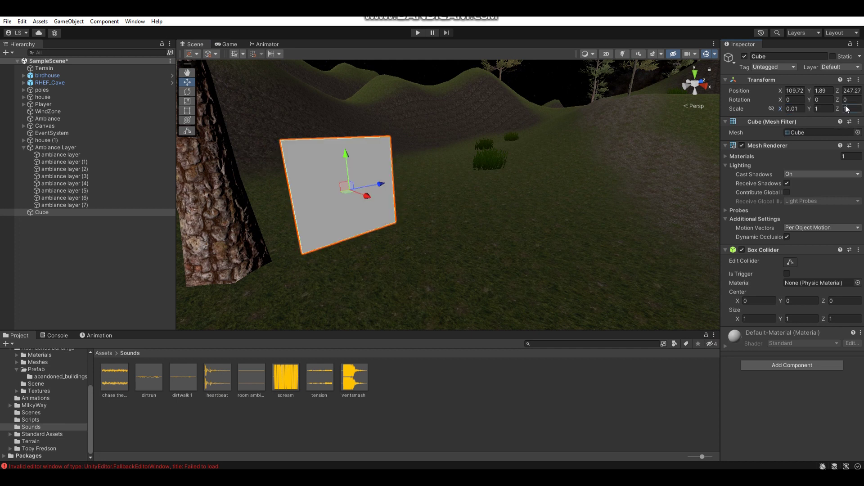
key("BackSpace")
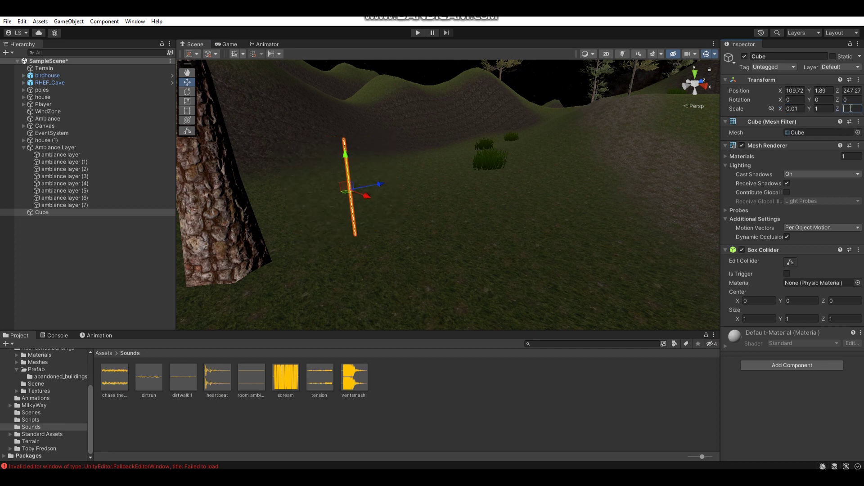
type("0.7")
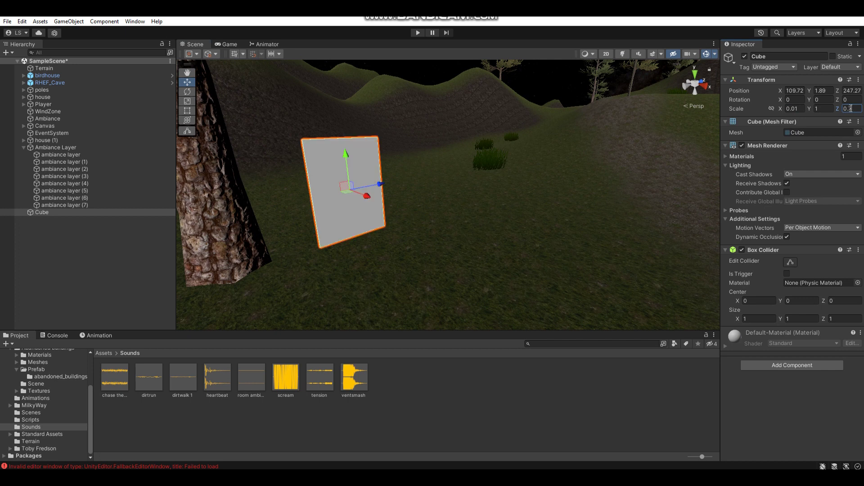
Step: Thin the page further, push it against the tree and tilt it slightly to lean
mouse_move(385, 202)
left_mouse_down("alt")
mouse_move(586, 206)
mouse_move(419, 182)
mouse_move(293, 141)
left_mouse_up("alt")
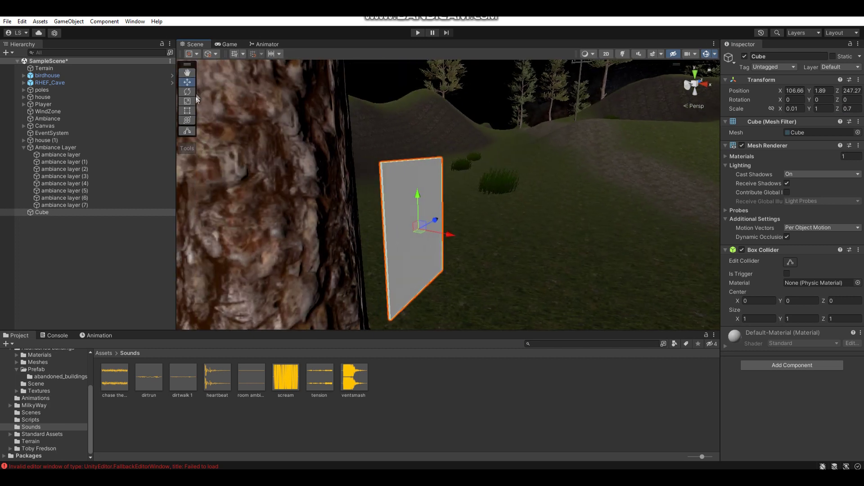
mouse_move(519, 208)
left_mouse_down("alt")
mouse_move(509, 222)
mouse_move(466, 223)
mouse_move(409, 204)
left_mouse_up("alt")
key("r")
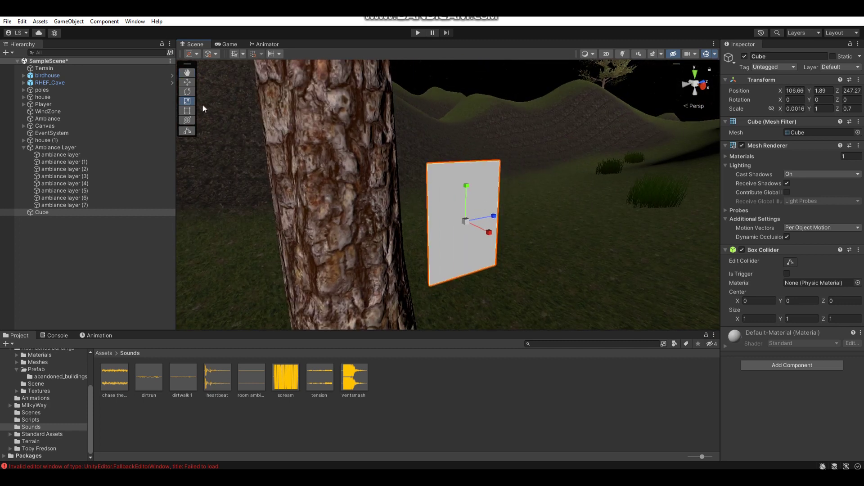
left_click(189, 85)
mouse_move(494, 218)
left_mouse_down()
mouse_move(391, 220)
mouse_move(448, 241)
mouse_move(369, 243)
mouse_move(501, 248)
mouse_move(426, 236)
left_mouse_up()
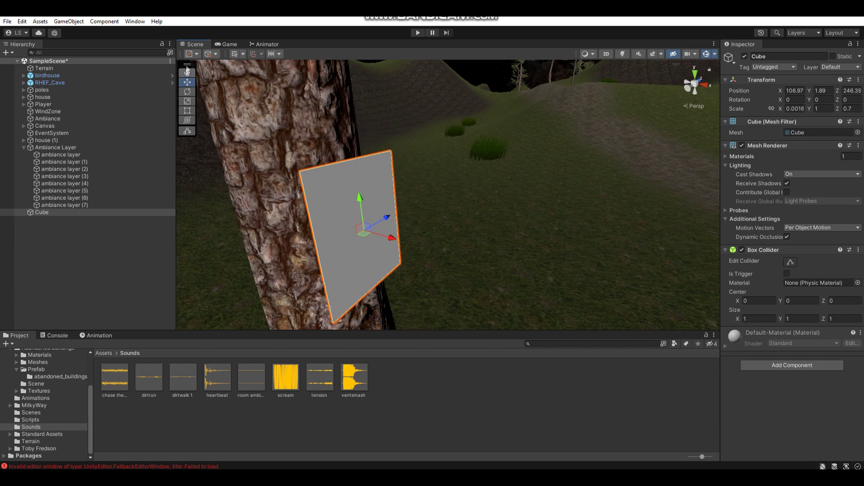
left_click(187, 91)
left_click_drag(376, 209, 374, 207)
left_click(476, 404)
left_click_drag(541, 185, 450, 179, "alt")
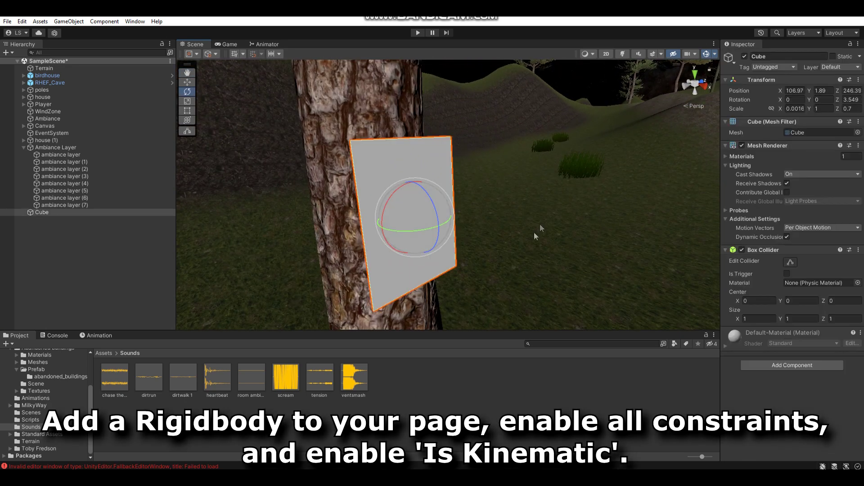
Step: Add a kinematic Rigidbody with frozen constraints, then attach the pickupLetter script to the page
left_click(783, 367)
type("rigi")
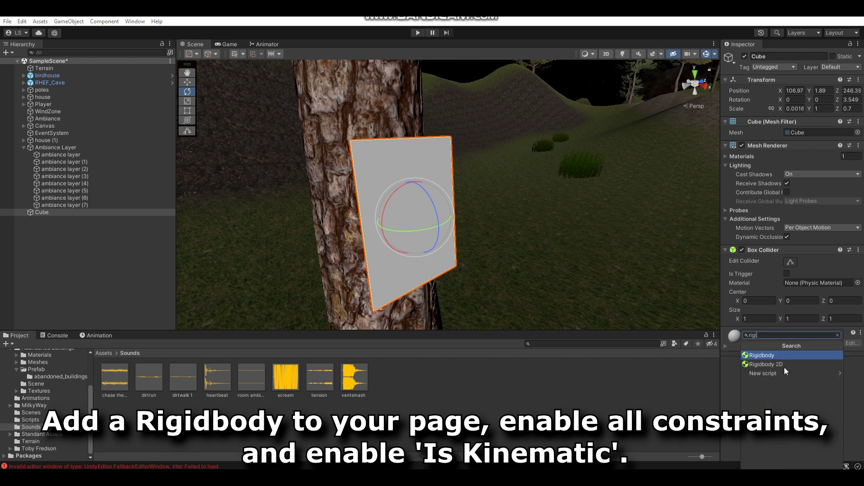
left_click(785, 358)
left_click(787, 368)
left_click(727, 394)
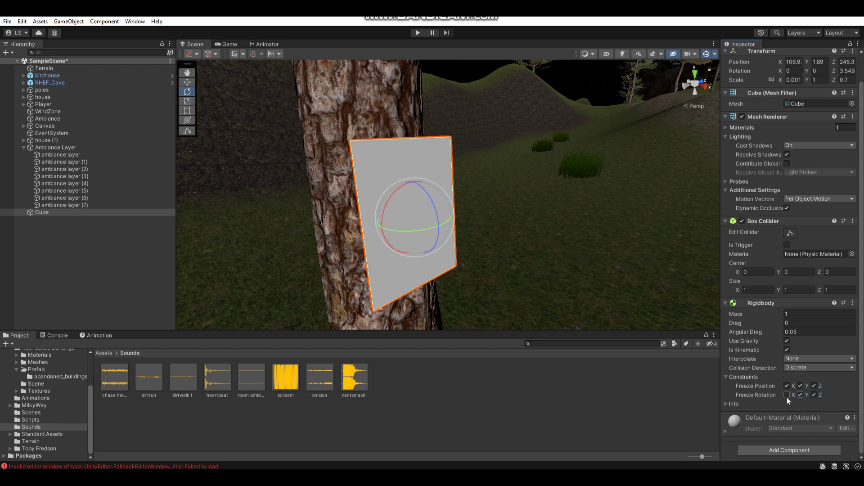
left_click(30, 419)
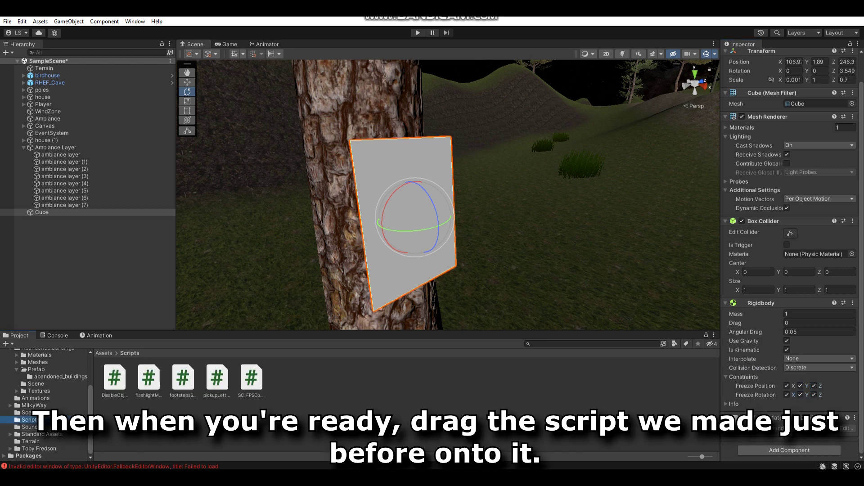
left_click_drag(220, 387, 728, 447)
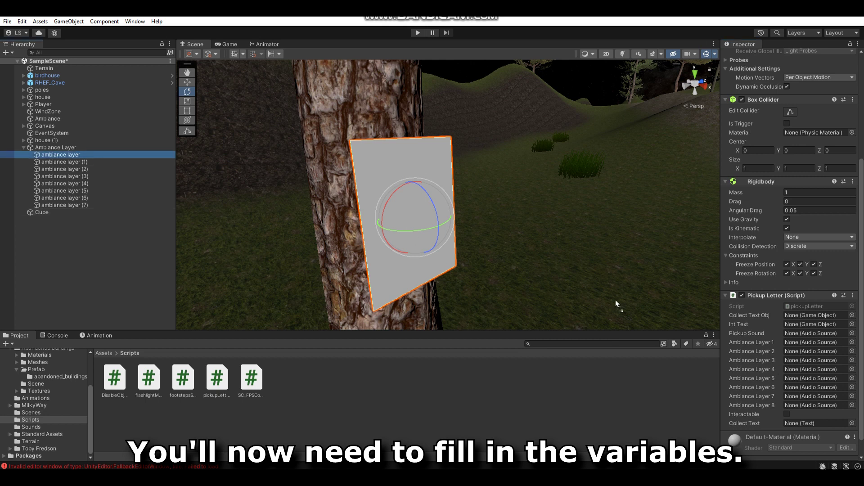
Step: Fill Pickup Letter's Ambiance Layer 1–8 slots with the eight ambiance layer objects and show the Game view
left_click(820, 344)
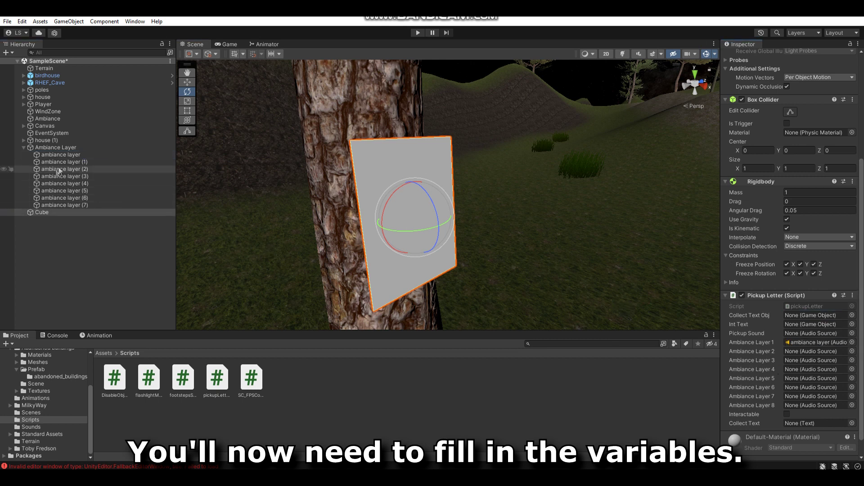
mouse_move(61, 161)
left_mouse_down()
mouse_move(827, 360)
mouse_move(826, 351)
left_mouse_up()
mouse_move(78, 170)
left_mouse_down()
mouse_move(841, 380)
mouse_move(819, 361)
left_mouse_up()
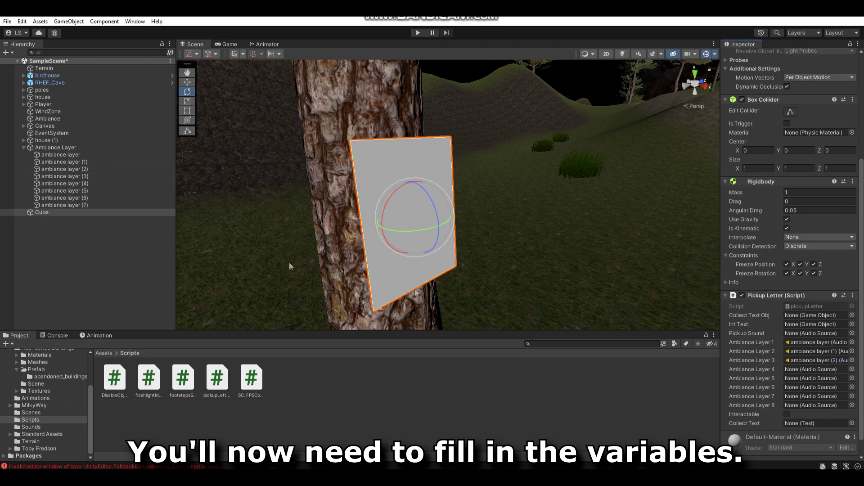
left_click_drag(114, 177, 817, 369)
left_click_drag(96, 184, 818, 379)
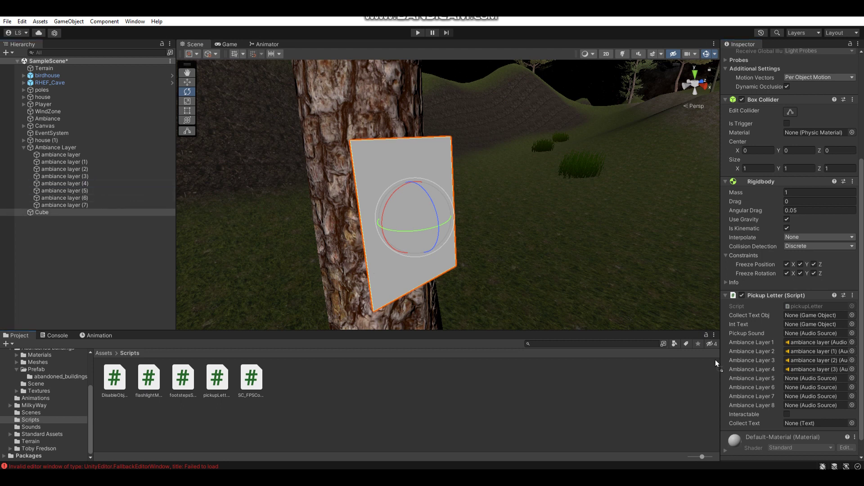
mouse_move(90, 190)
left_mouse_down()
mouse_move(771, 407)
mouse_move(809, 388)
left_mouse_up()
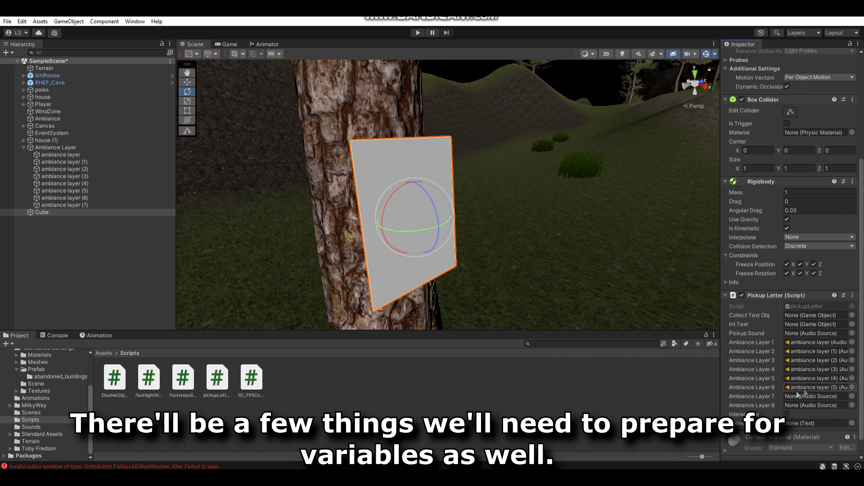
left_click_drag(98, 198, 795, 396)
left_click_drag(83, 206, 802, 408)
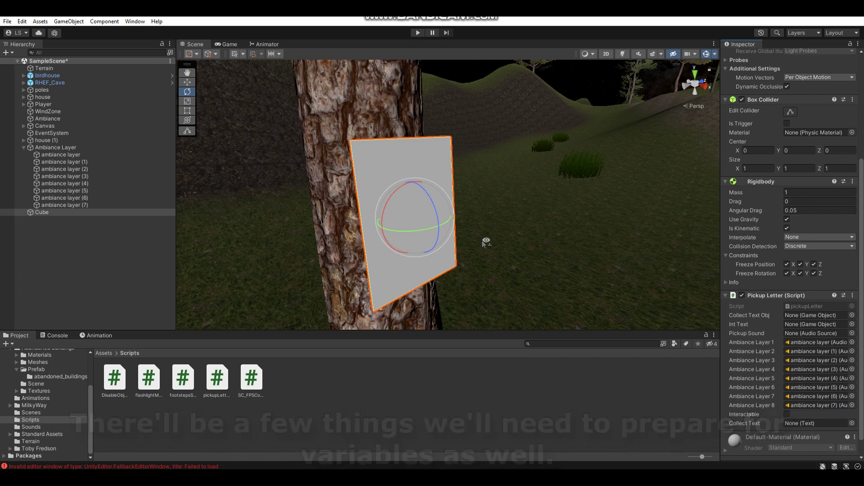
left_click_drag(482, 241, 524, 233, "alt")
left_click(228, 44)
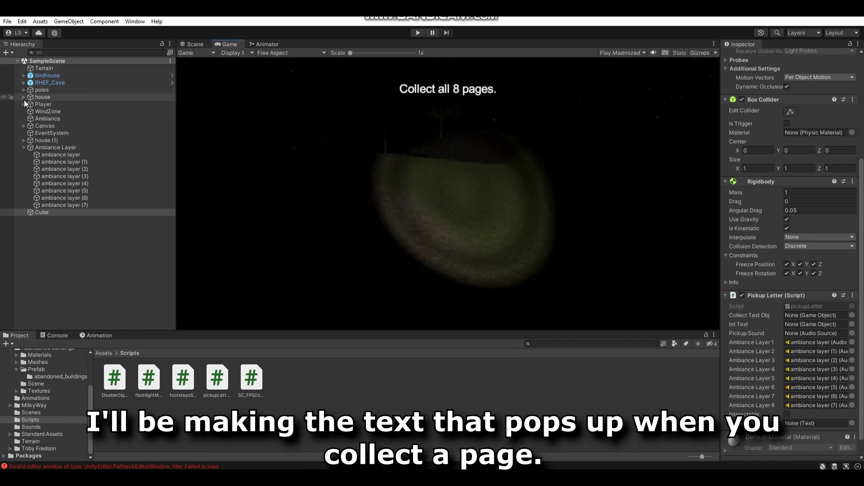
Step: Duplicate the collect all pages text under Canvas and rename it page collect text
left_click(23, 124)
left_click(50, 130)
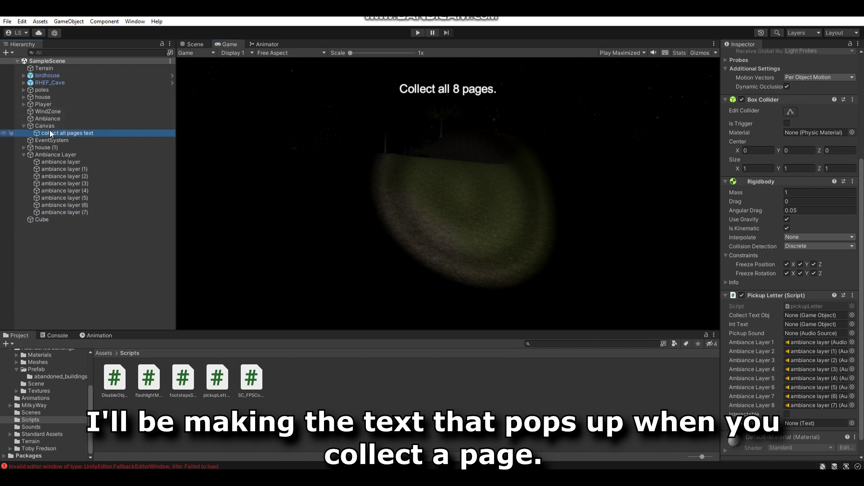
key("ctrl+d")
scroll(792, 180, "up", 3)
left_click(792, 56)
type("page co")
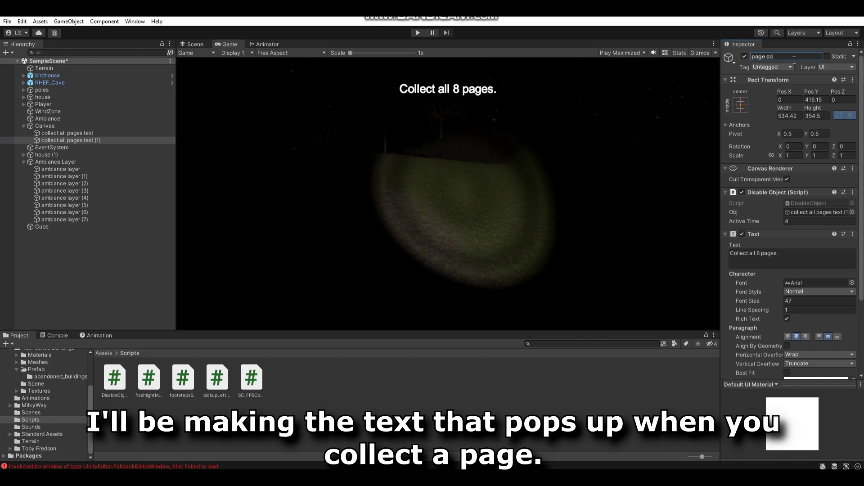
type("ext")
key("Return")
Step: Set its text to '0/8 pages', move it lower on screen, and deactivate it
left_click(795, 254)
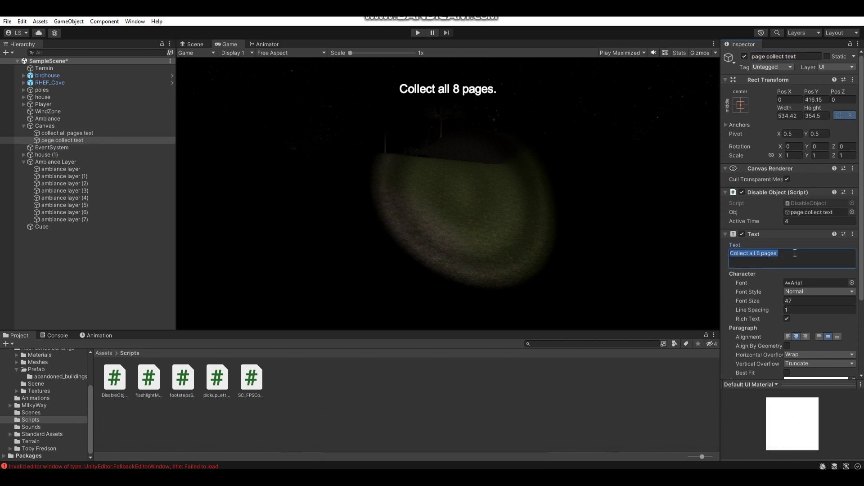
type("0/8 pages")
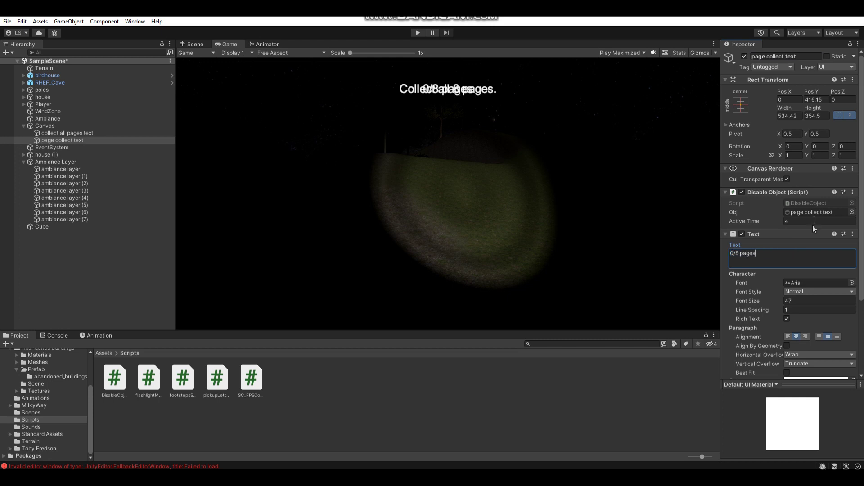
left_click_drag(823, 89, 808, 89)
mouse_move(116, 121)
left_mouse_down()
mouse_move(266, 221)
mouse_move(380, 143)
left_mouse_up()
type("51.6")
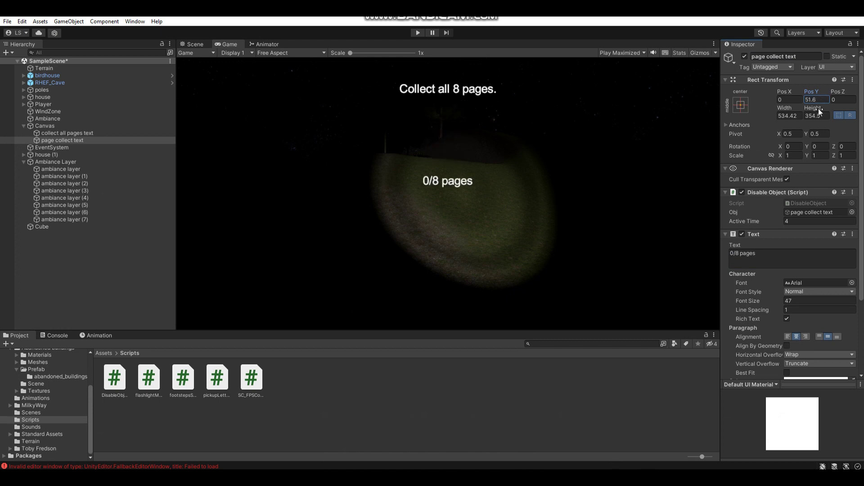
left_click(745, 56)
scroll(763, 153, "down", 1)
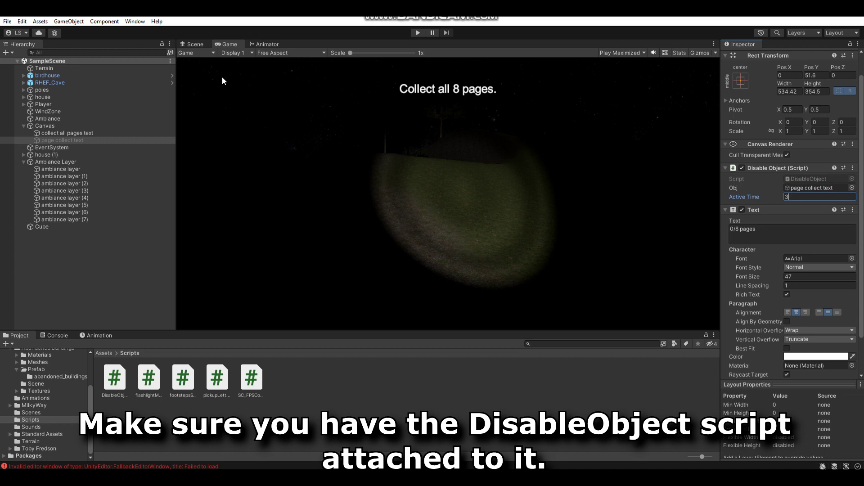
Step: Select the page and assign page collect text to both Collect Text Obj and Collect Text
left_click(198, 45)
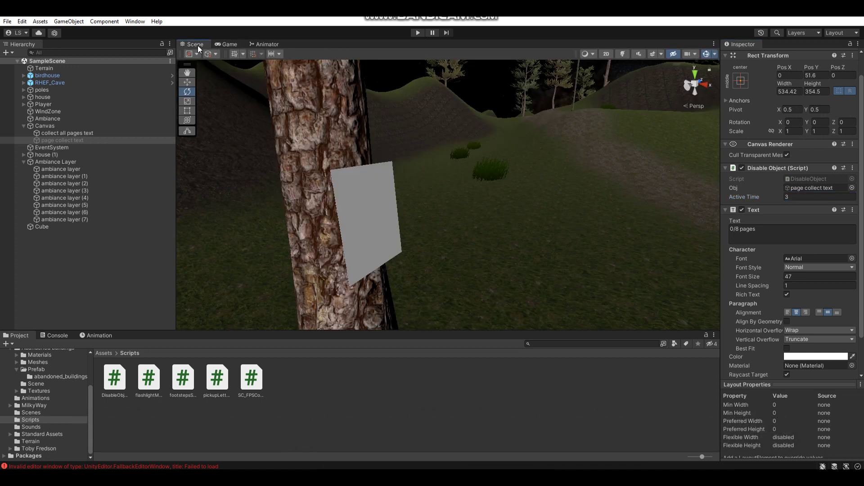
left_click(360, 200)
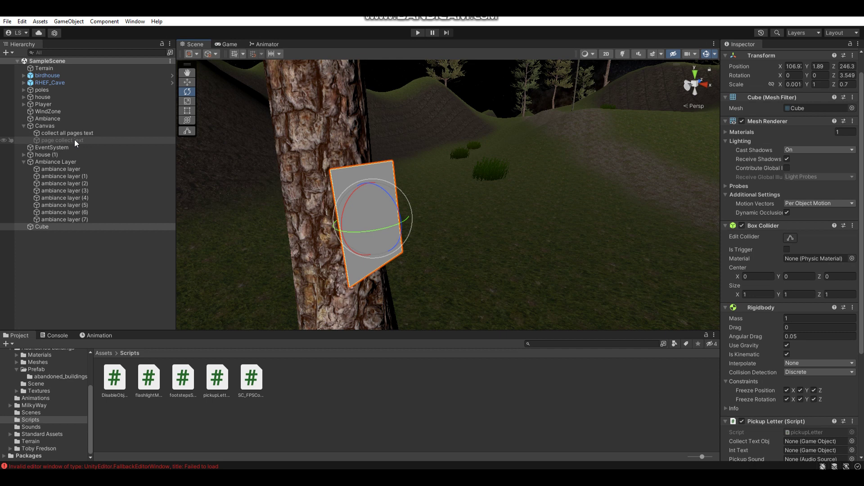
scroll(815, 426, "down", 3)
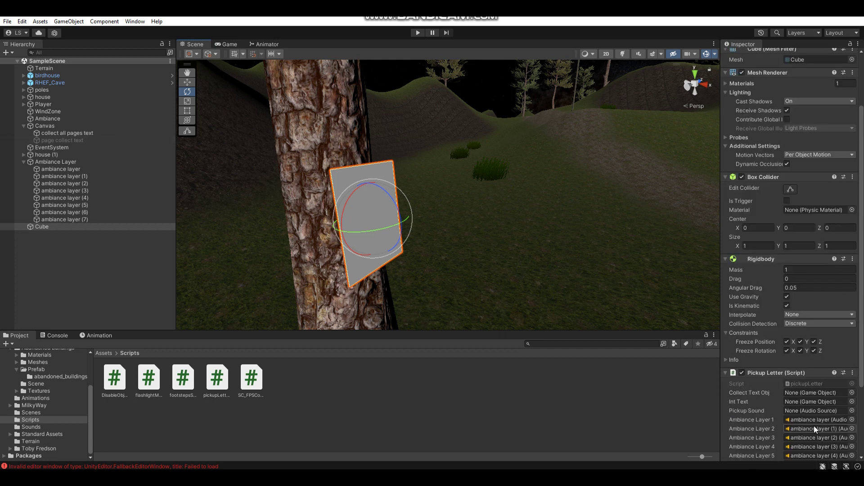
left_click_drag(93, 141, 807, 391)
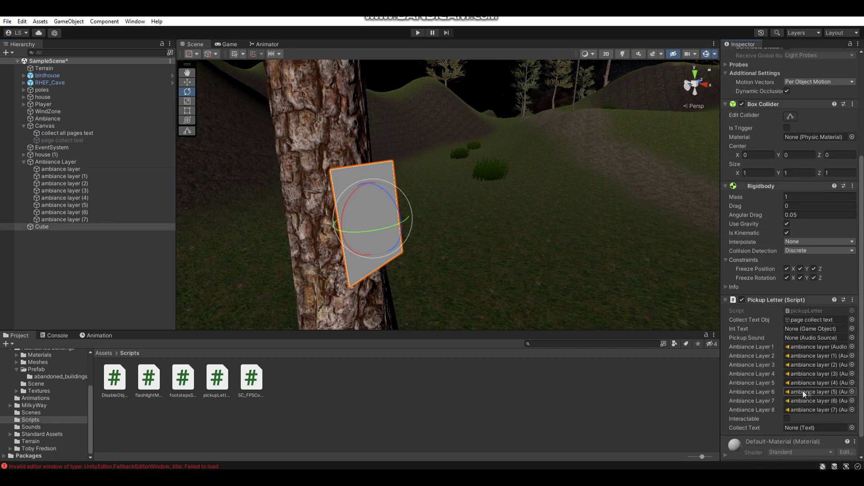
left_click_drag(64, 139, 809, 406)
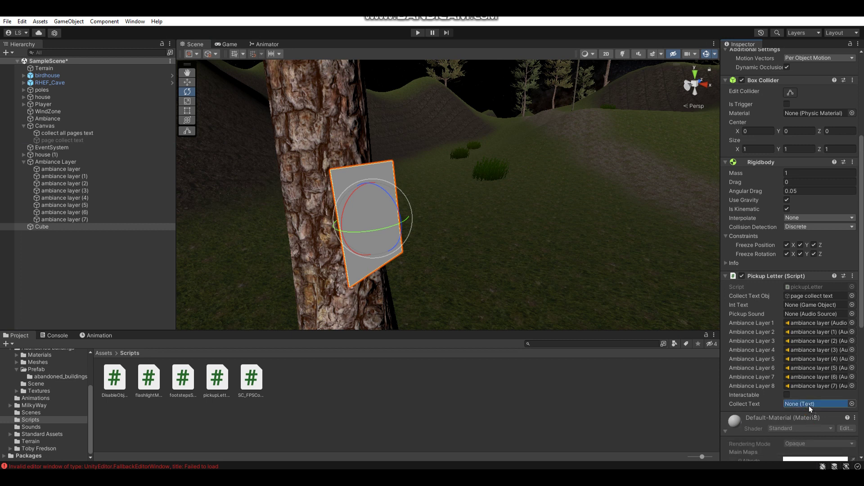
left_click_drag(808, 406, 808, 405)
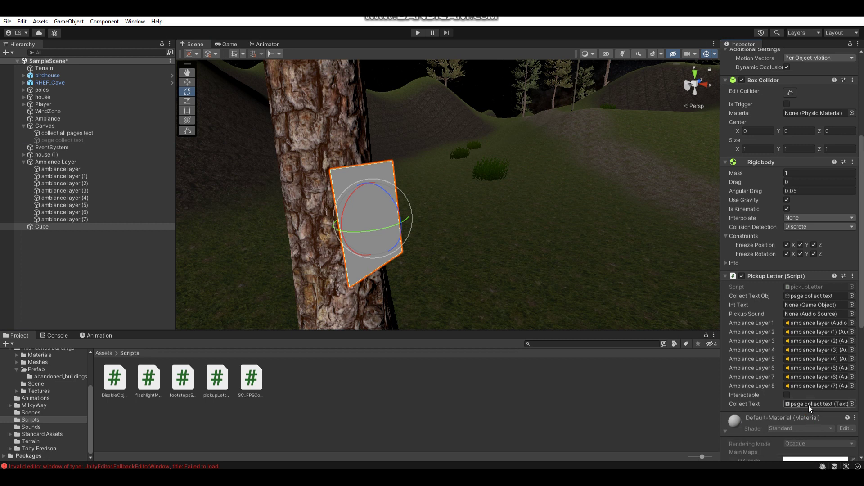
left_click(724, 431)
right_click_drag(644, 250, 654, 234)
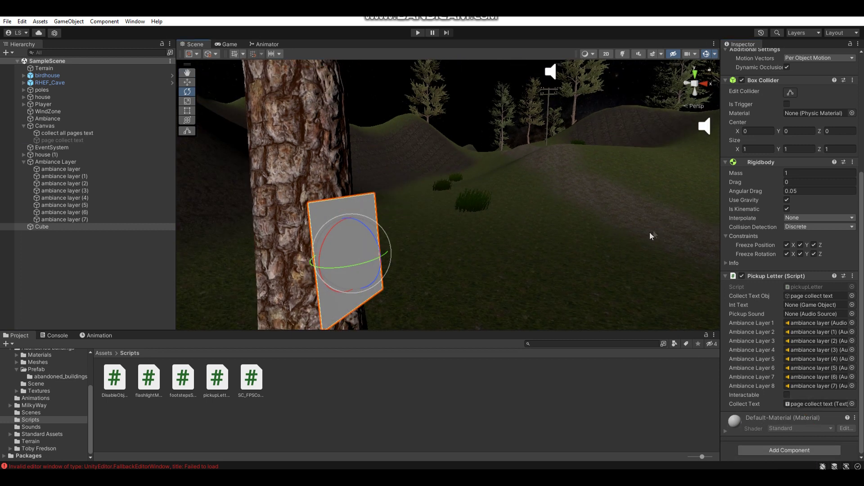
left_click(222, 42)
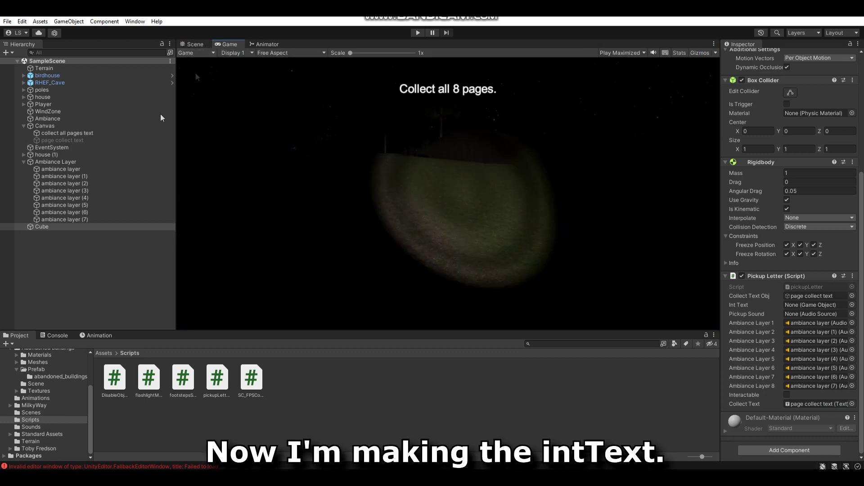
Step: Duplicate page collect text, make the copy active, and rename it int text
left_click(70, 140)
key("ctrl+d")
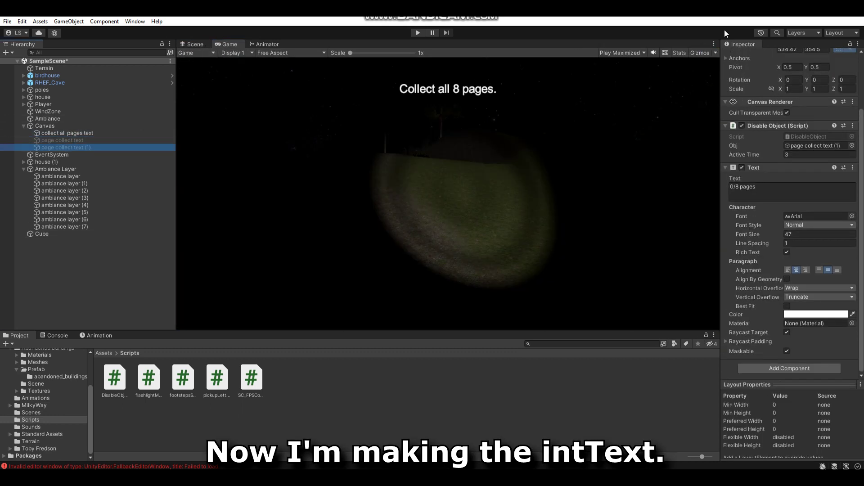
scroll(769, 77, "down", 1)
scroll(769, 77, "up", 2)
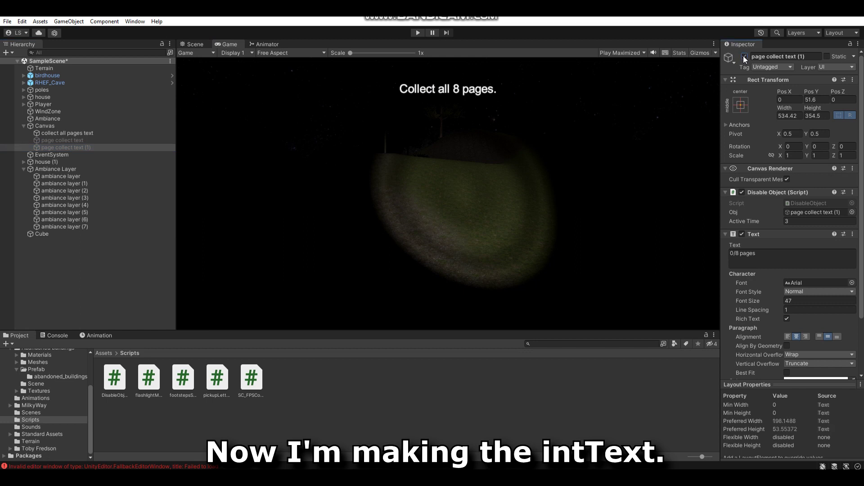
left_click(744, 55)
left_click(776, 55)
type("int text")
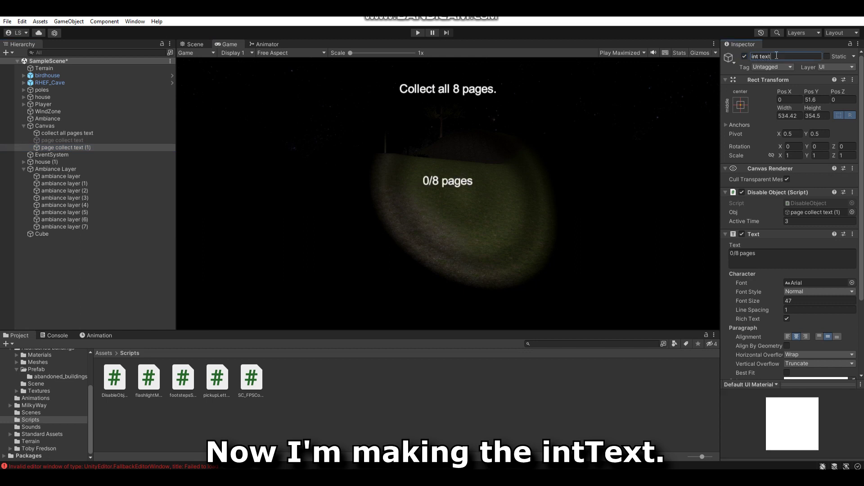
key("Return")
Step: Set int text's Pos Y to 0 and its label to '[E]', then save the scene
left_click(812, 100)
key("BackSpace")
left_click(814, 255)
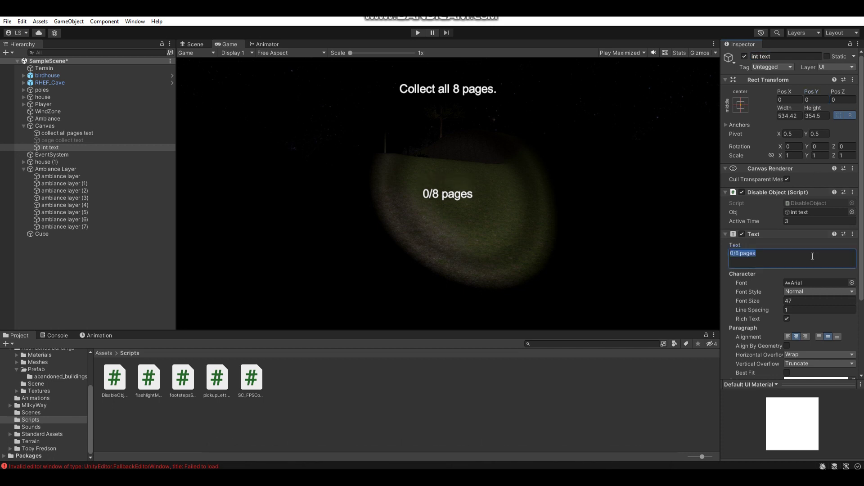
type("E")
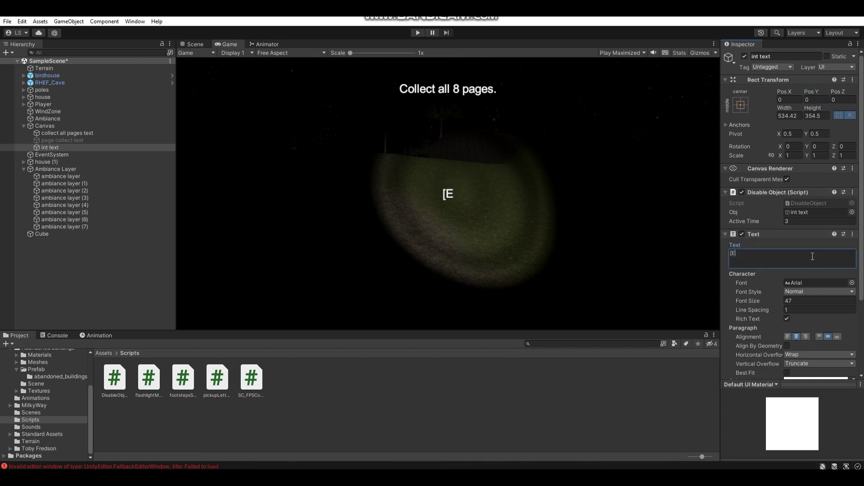
key("ctrl+s")
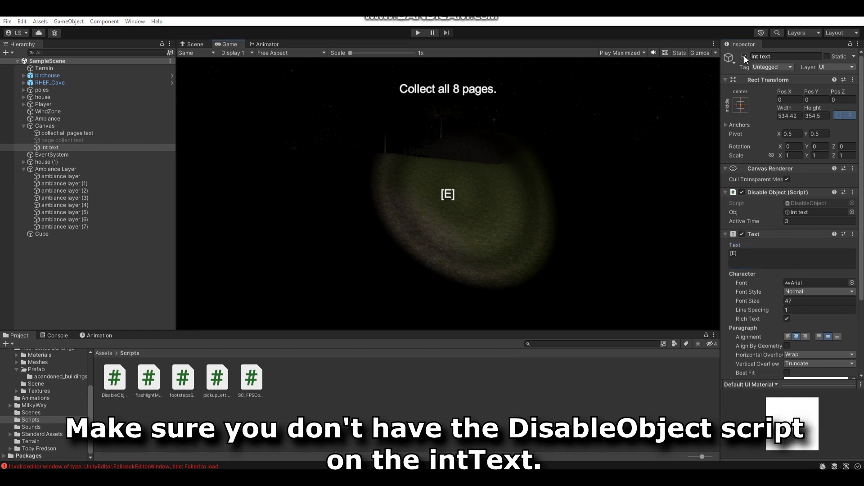
Step: Remove the Disable Object script from int text and deactivate the object
scroll(833, 295, "down", 5)
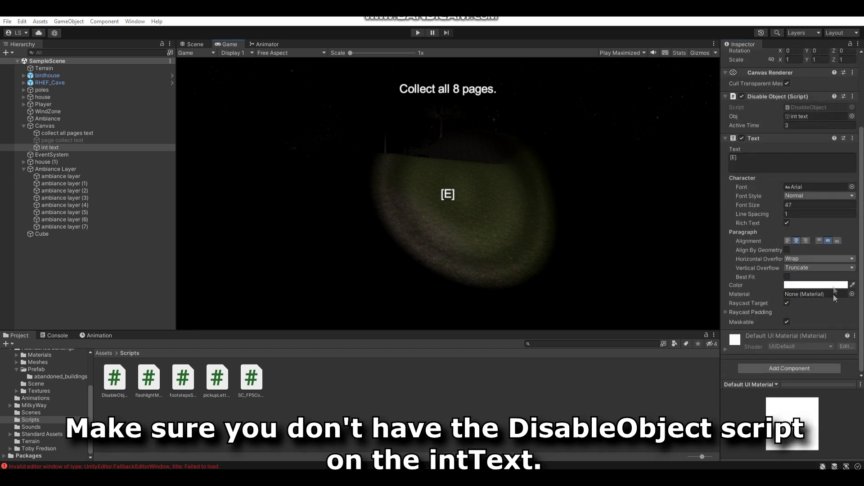
scroll(828, 287, "up", 3)
left_click(853, 145)
left_click(813, 170)
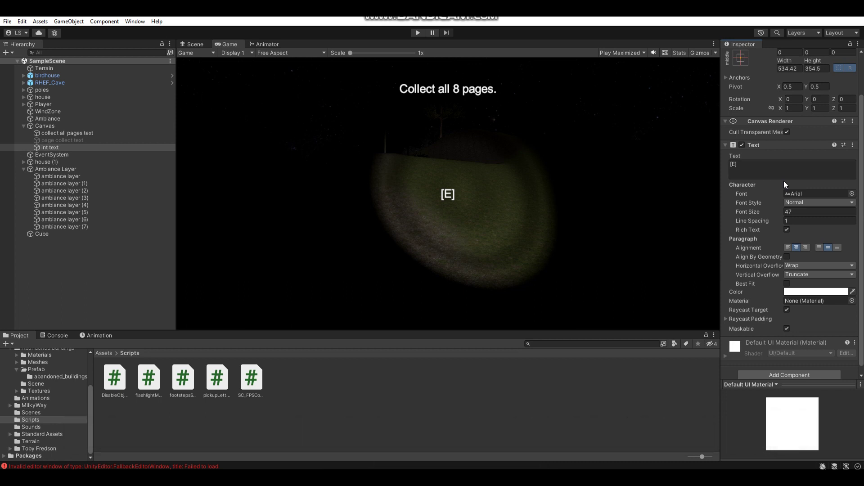
scroll(784, 180, "up", 3)
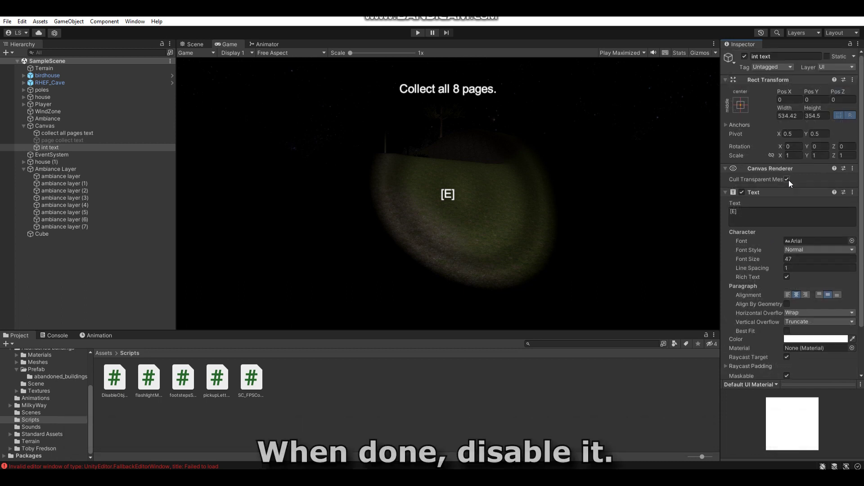
left_click(744, 57)
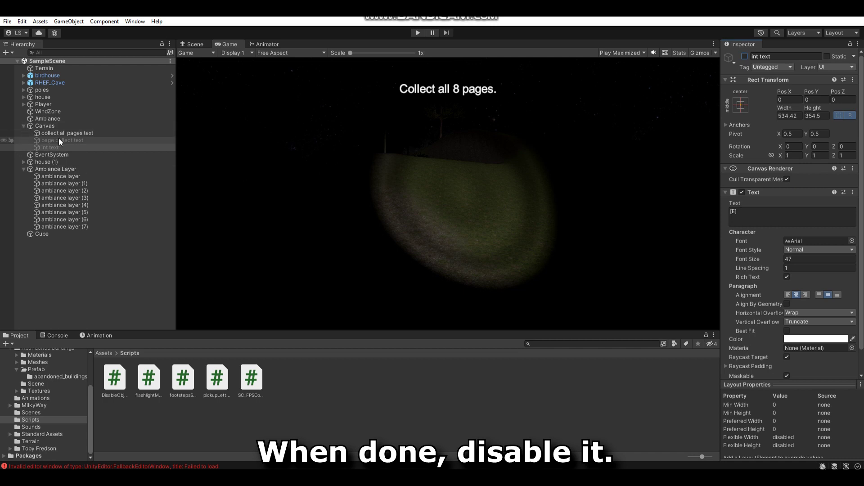
Step: Select the page in the Scene view and assign int text to Pickup Letter's Int Text slot
left_click(195, 45)
left_click(344, 231)
scroll(792, 336, "down", 5)
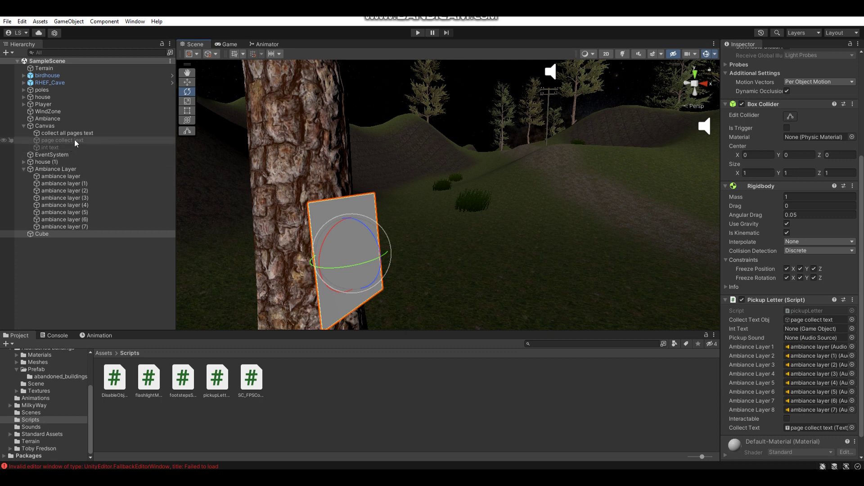
left_click(803, 320)
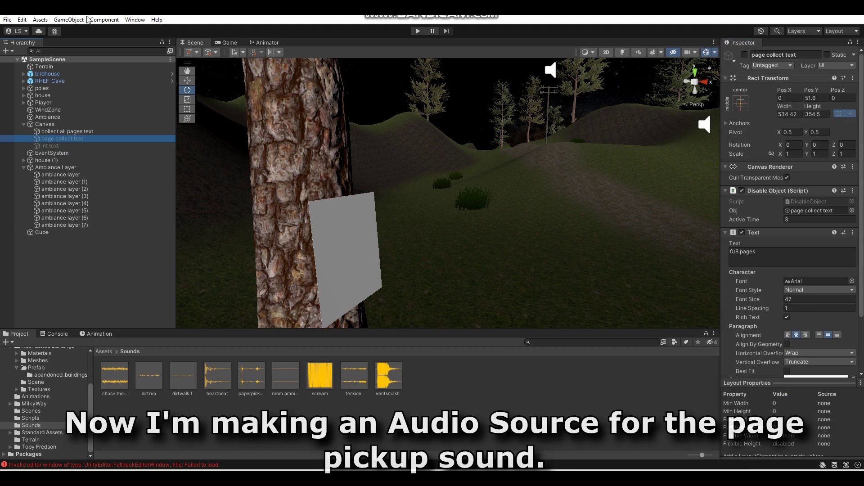
Step: Create an Audio Source named 'pickup sound' with the paperpickup clip and Play On Awake off
left_click(84, 19)
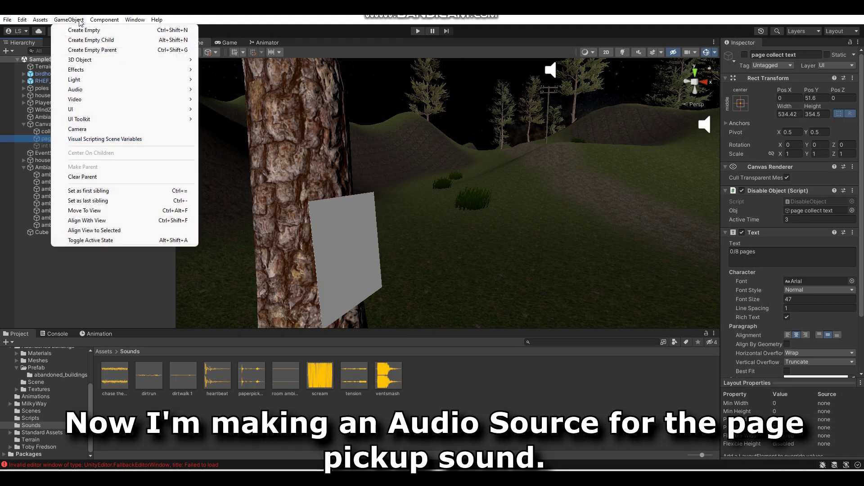
mouse_move(113, 90)
left_click(225, 90)
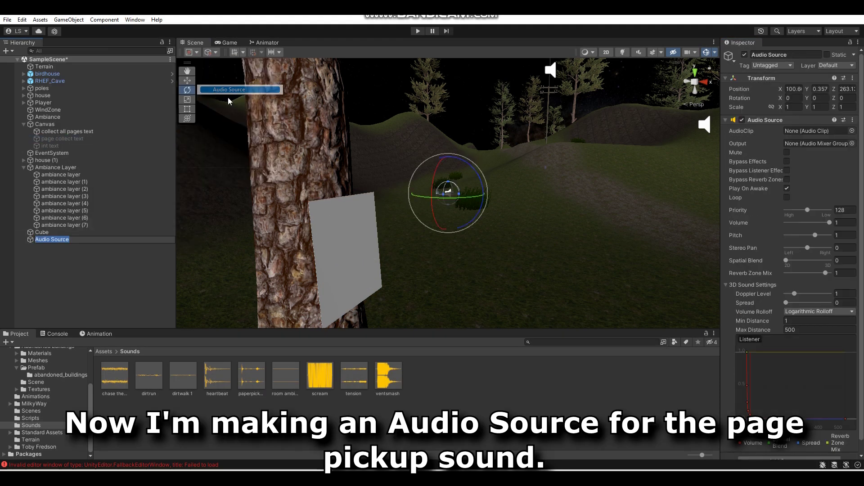
left_click(792, 55)
type("pickup sound")
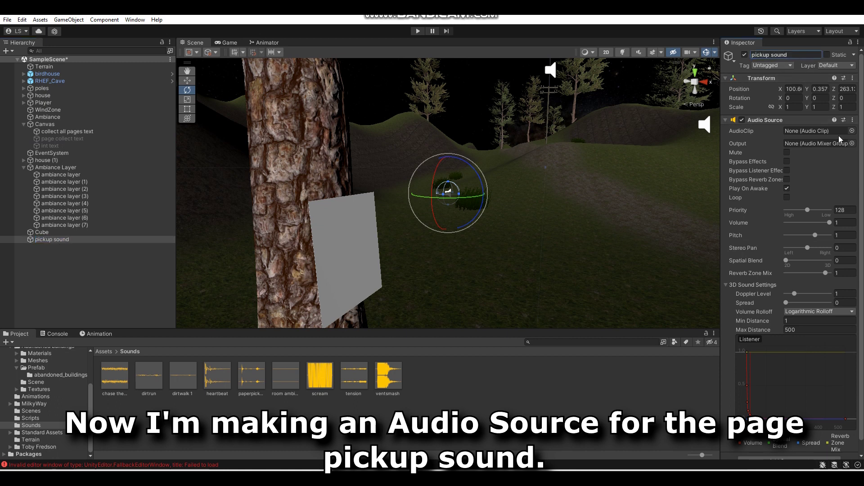
left_click_drag(260, 383, 757, 218)
left_click_drag(815, 134, 817, 129)
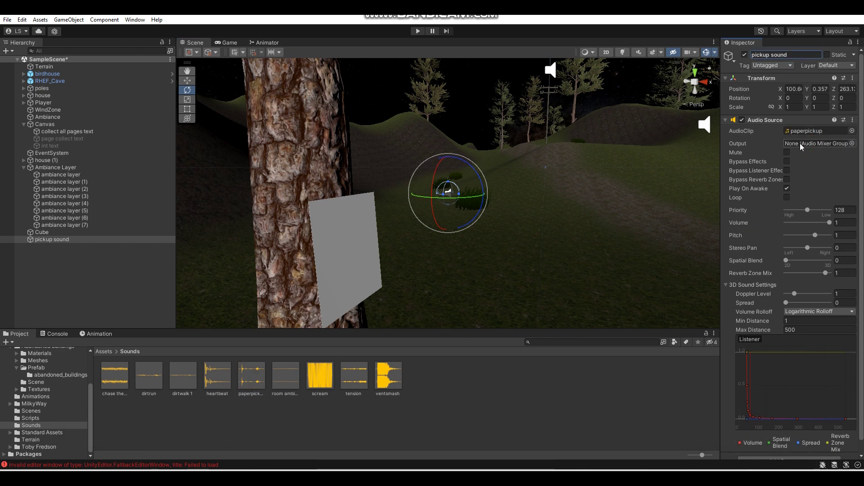
left_click(788, 191)
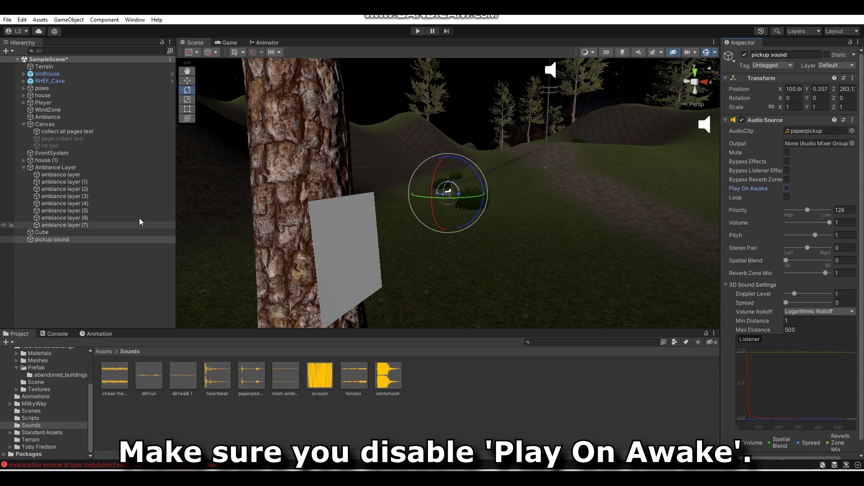
left_click(349, 249)
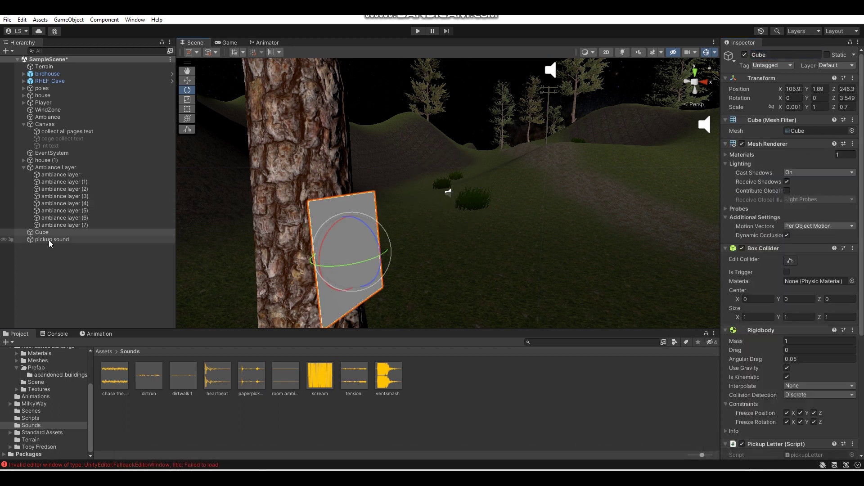
Step: Assign pickup sound to the page's Pickup Sound field, review the script fields, and save the scene
scroll(744, 406, "down", 5)
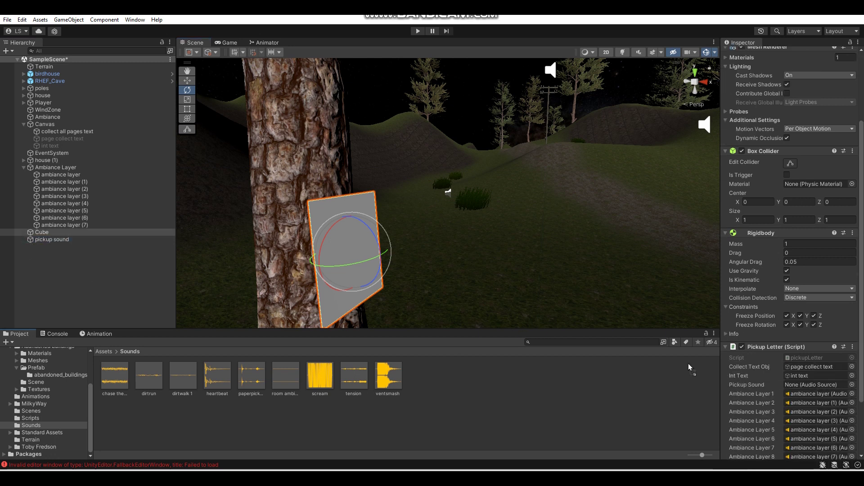
left_click_drag(45, 243, 810, 385)
scroll(779, 120, "up", 5)
type("page")
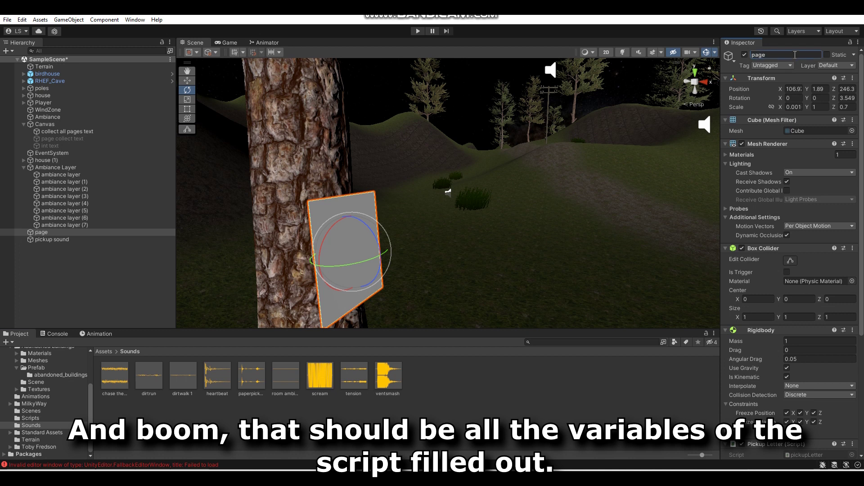
scroll(833, 311, "down", 7)
scroll(494, 177, "down", 5)
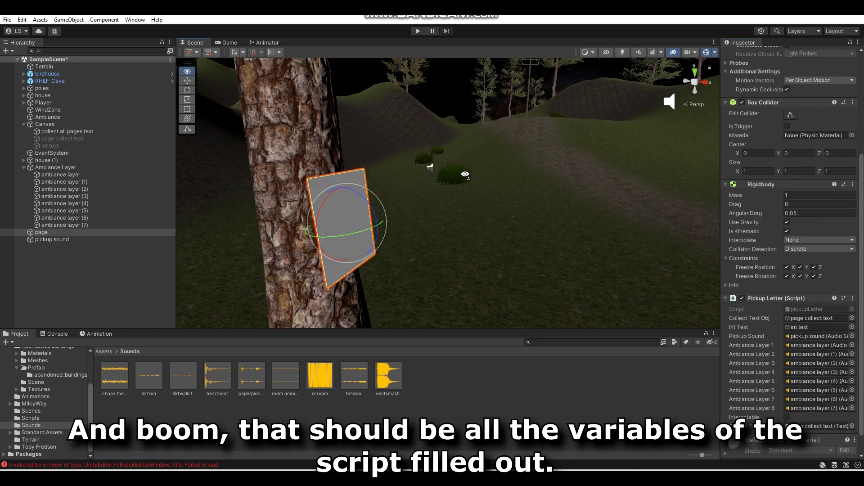
key("ctrl+s")
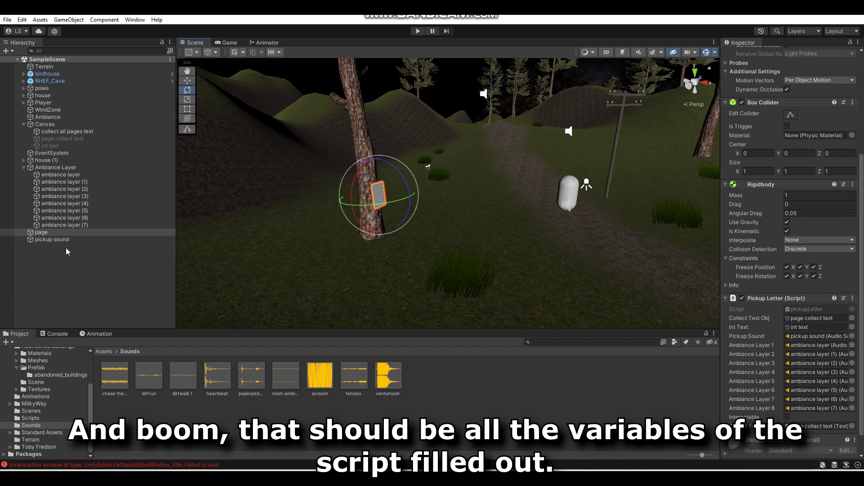
Step: Duplicate the page into page (1) through page (7), moving each copy to a new spot
left_click(69, 231)
key("ctrl+d")
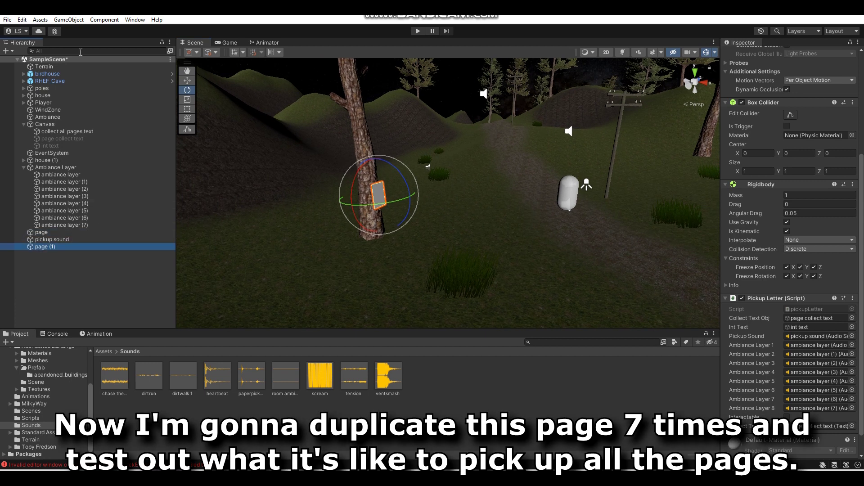
left_click(193, 81)
mouse_move(387, 189)
left_mouse_down("alt")
mouse_move(423, 210)
mouse_move(427, 180)
mouse_move(450, 168)
mouse_move(558, 162)
mouse_move(325, 192)
left_mouse_up("alt")
key("ctrl+d")
key("ctrl+d")
key("ctrl+d")
key("ctrl+d")
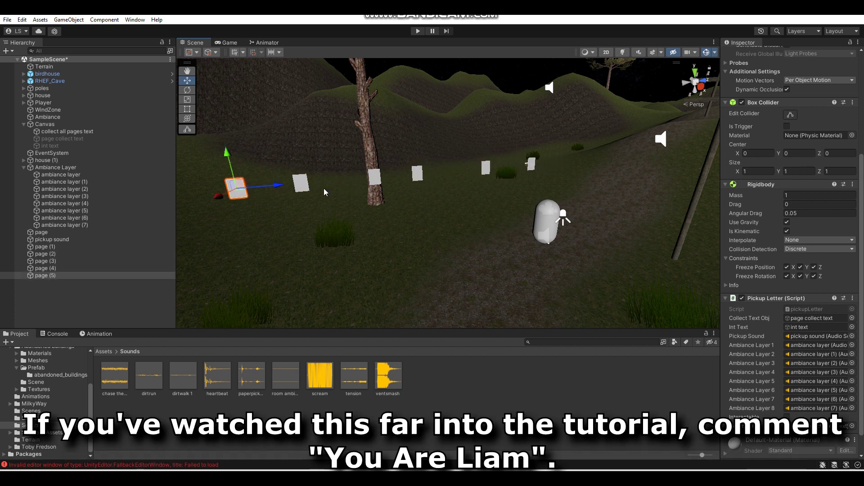
middle_click_drag(326, 192, 370, 207)
key("ctrl+d")
mouse_move(369, 207)
left_mouse_down()
mouse_move(430, 253)
mouse_move(503, 223)
left_mouse_up()
key("ctrl+d")
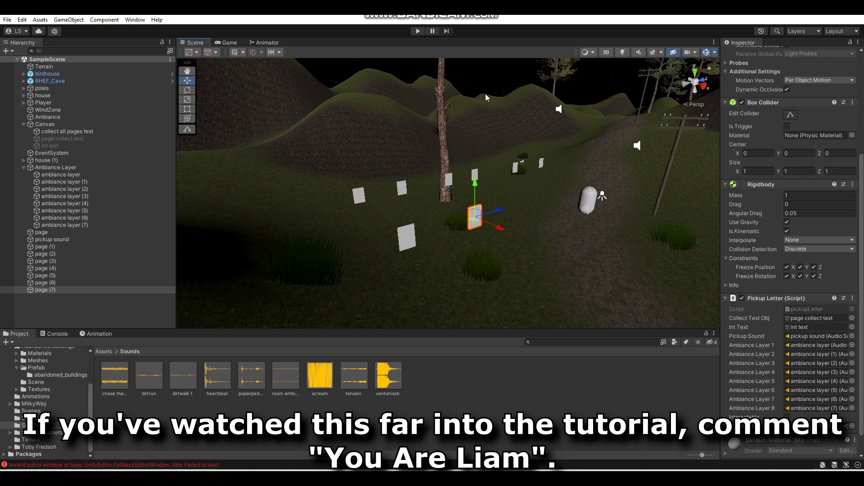
mouse_move(485, 93)
right_mouse_down()
mouse_move(556, 149)
mouse_move(492, 152)
right_mouse_up()
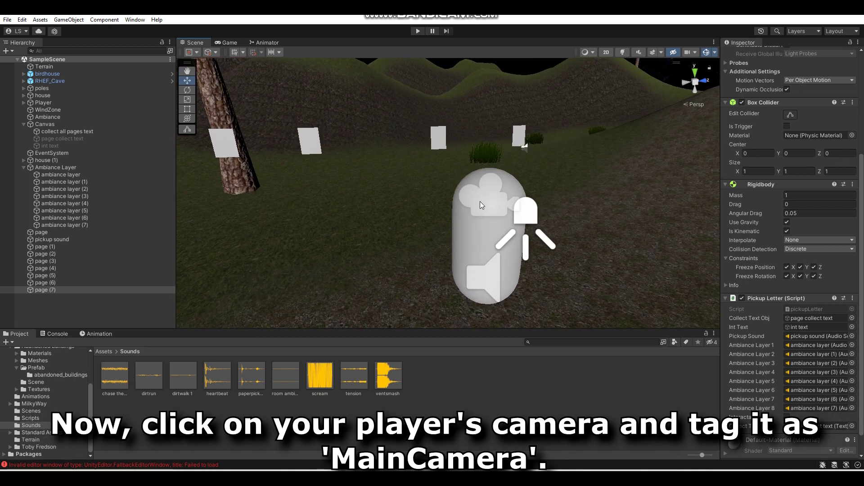
Step: Select the player's Camera and tag it MainCamera
left_click(480, 201)
right_click_drag(480, 201, 450, 200)
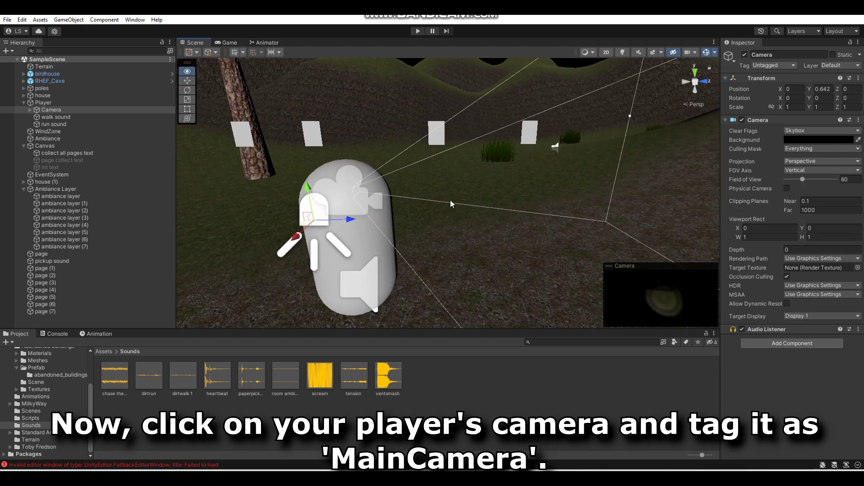
left_click(779, 63)
left_click(782, 115)
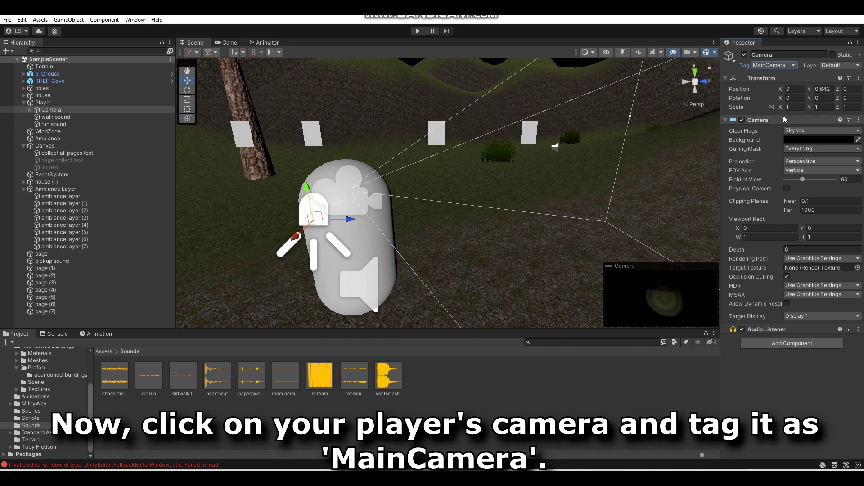
Step: Add a Box Collider to the camera and make it a trigger
left_click(784, 344)
type("rigibox col")
left_click(780, 353)
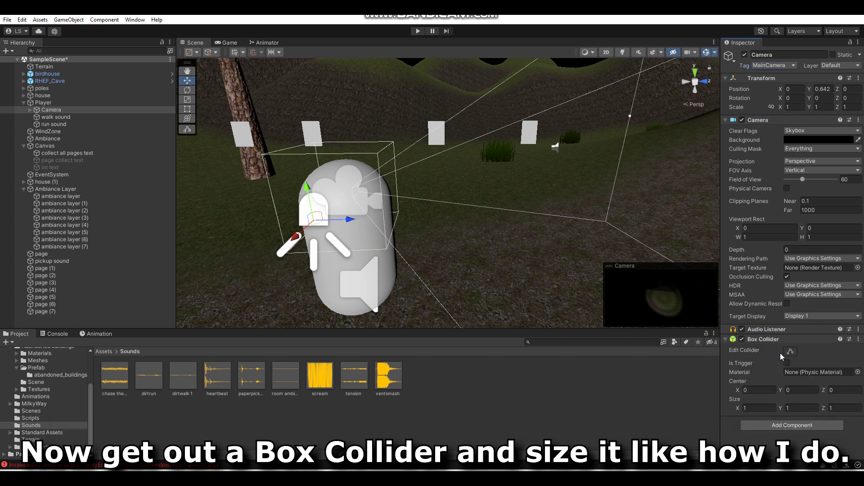
left_click(783, 362)
Step: Set the collider's X and Y size to 0.1 and shift its centre forward to about 0.6
left_click(759, 407)
key("BackSpace")
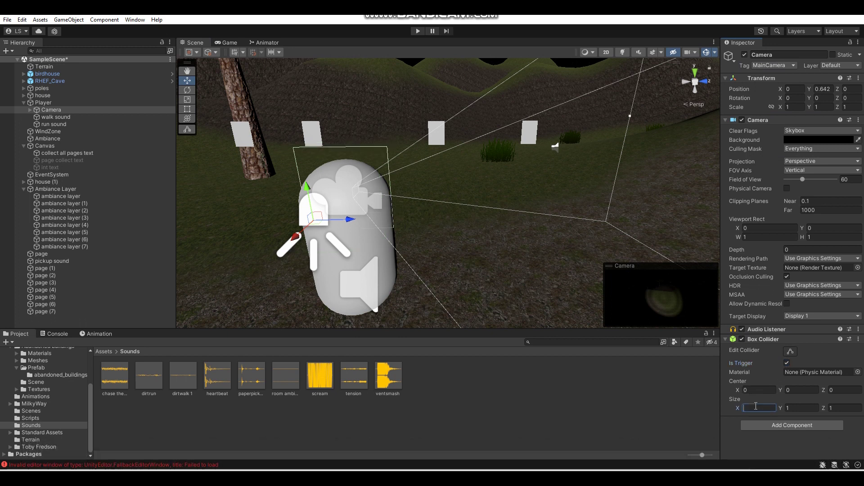
type(".1")
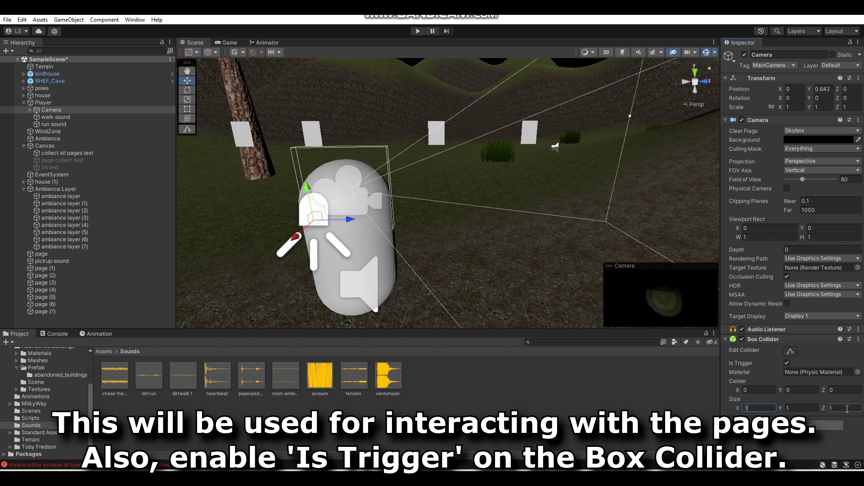
key("BackSpace")
key("BackSpace")
key("BackSpace")
type("1")
key("BackSpace")
type("3")
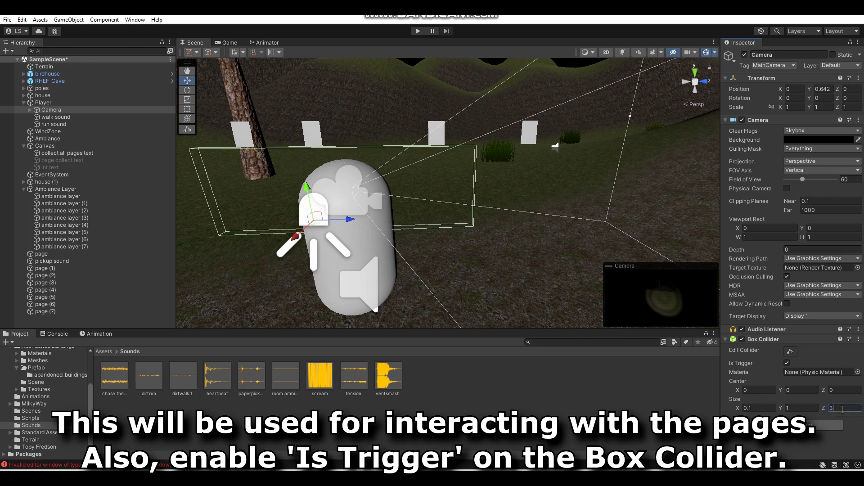
key("BackSpace")
type("2")
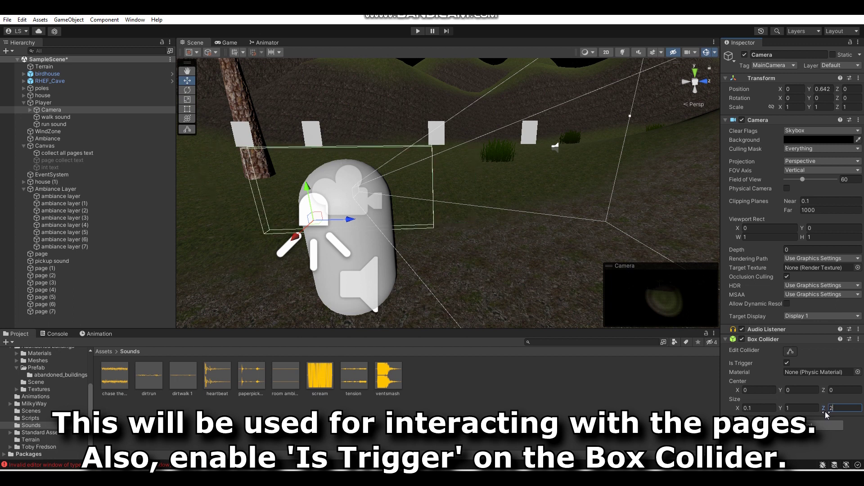
left_click(801, 407)
type(".1")
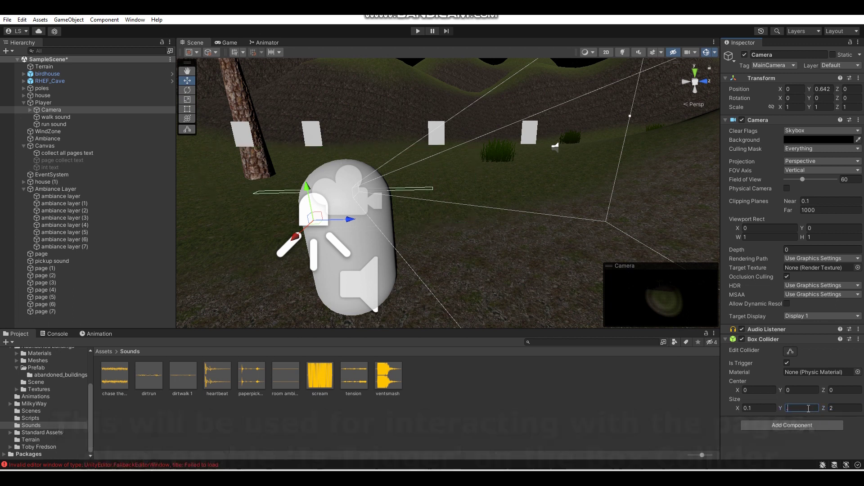
left_click_drag(826, 391, 831, 391)
Step: Stretch the collider forward with Edit Collider to a 1.757 length, then save the scene
key("f")
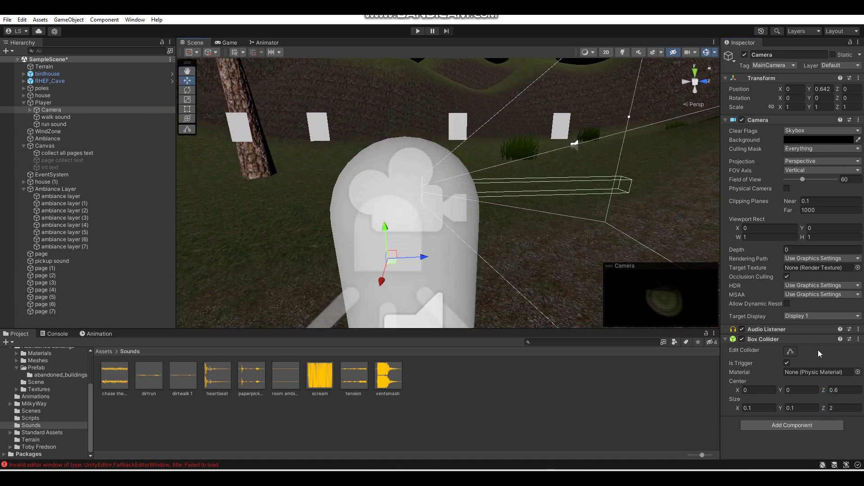
left_click(791, 352)
left_click_drag(404, 194, 415, 194)
right_click_drag(415, 193, 487, 187)
left_click_drag(487, 187, 511, 186)
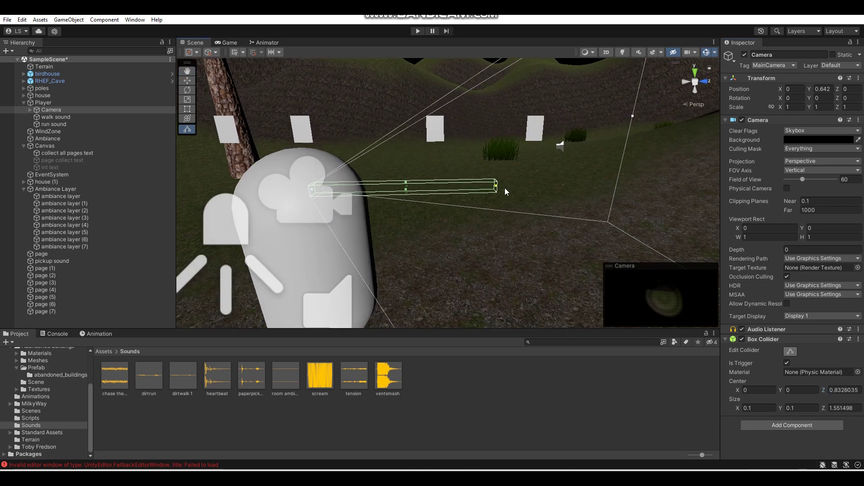
left_click(791, 351)
scroll(539, 171, "down", 5)
key("ctrl+s")
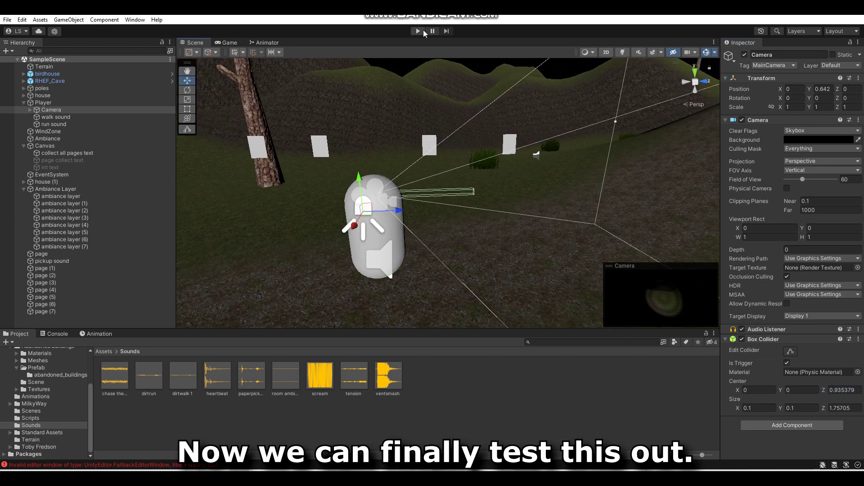
Step: Start Play mode, walk to the first page and pick it up with E
left_click(419, 31)
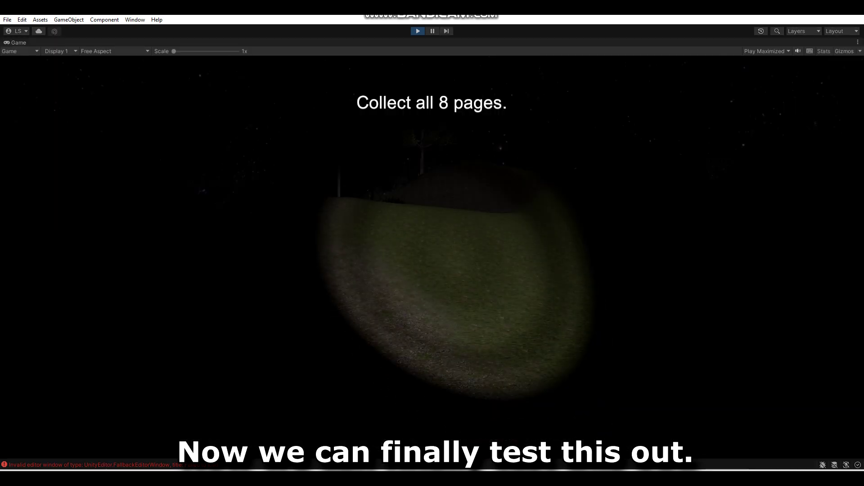
key("w")
key("XF86AudioRaiseVolume")
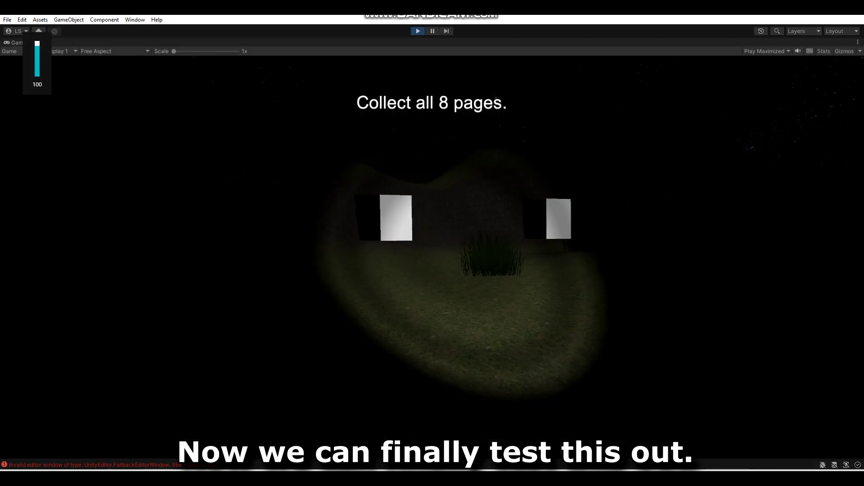
key("w")
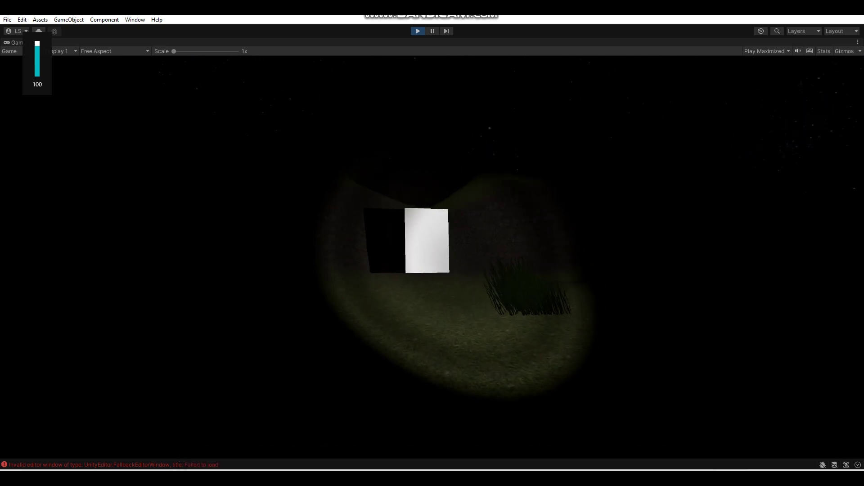
key("w")
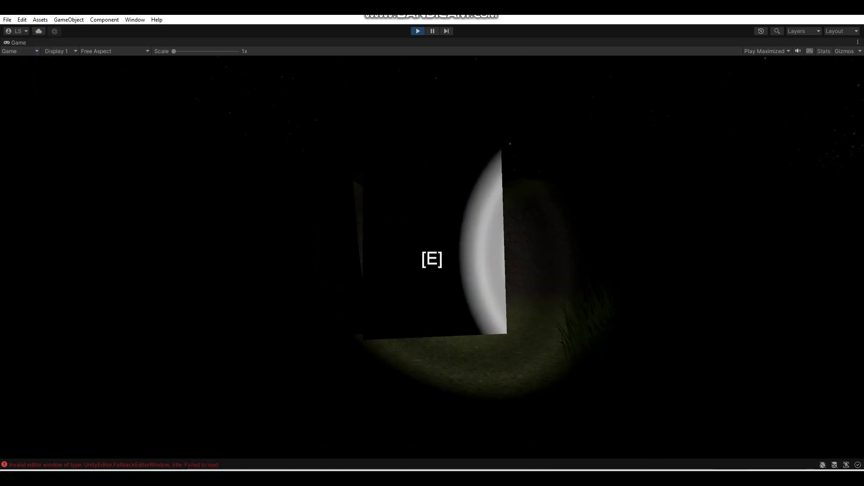
key("e")
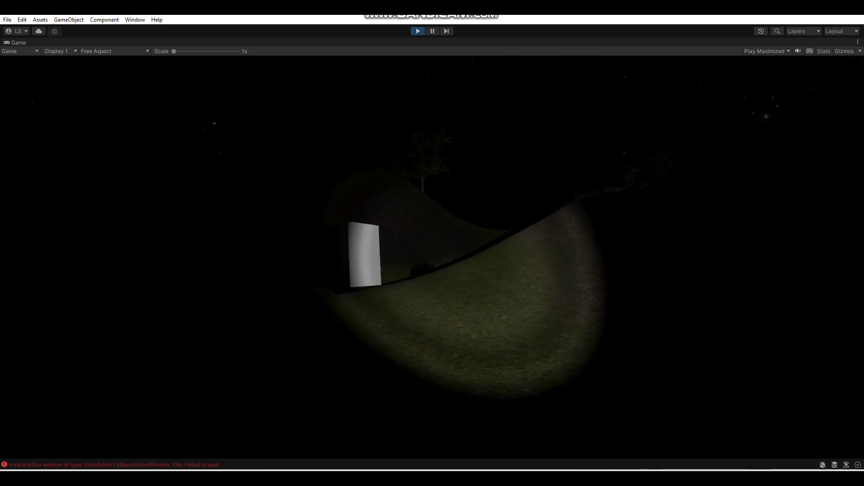
Step: Walk to the second page and collect it, bringing the counter to 2/8
key("w")
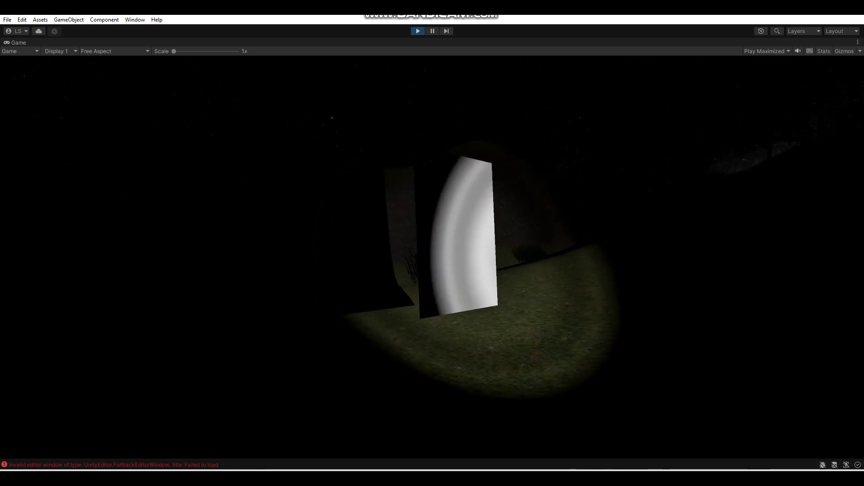
key("w")
key("e")
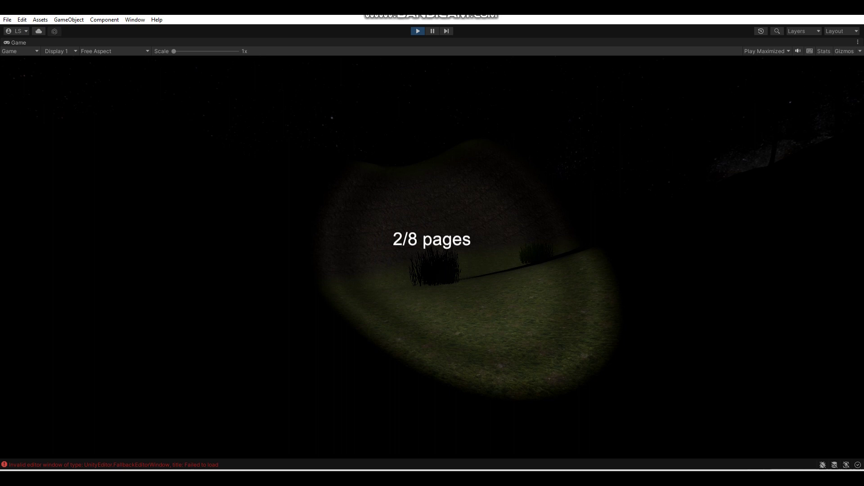
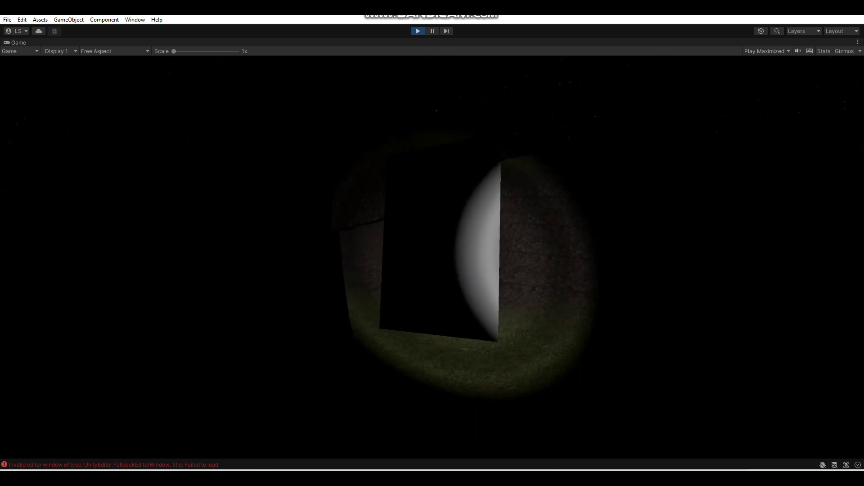
Step: Collect the page beside the wall and head around the tree toward the pages on the grass
key("e")
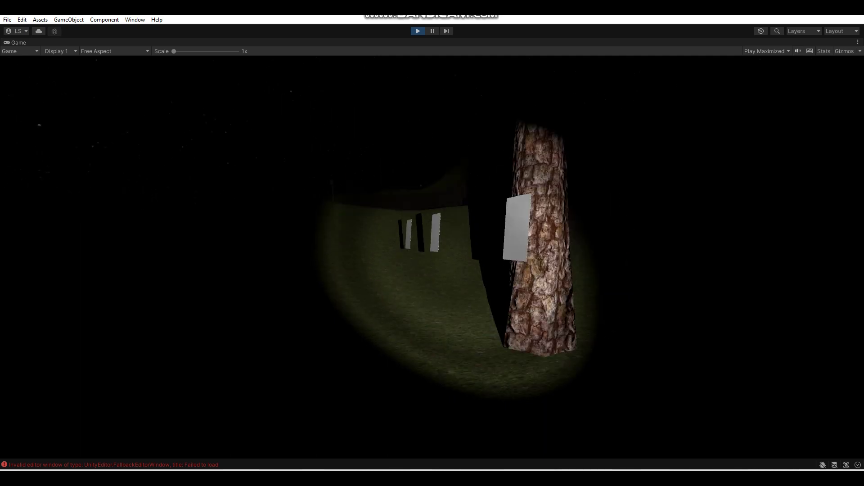
key("d")
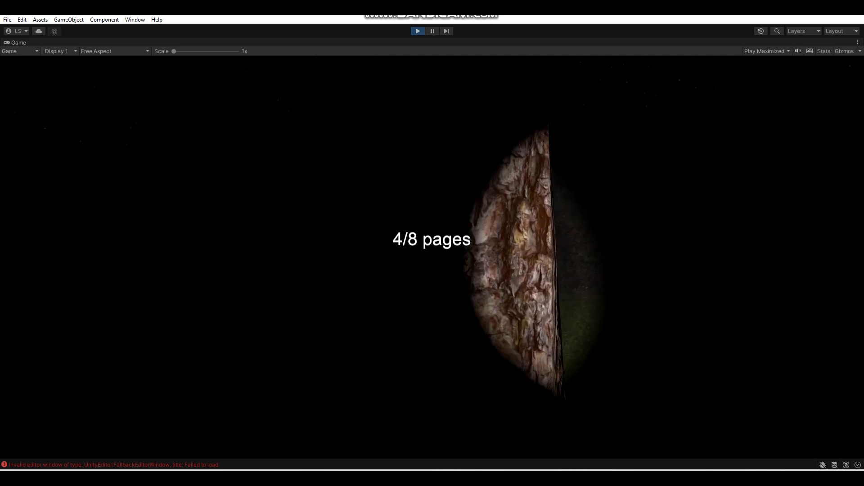
key("a")
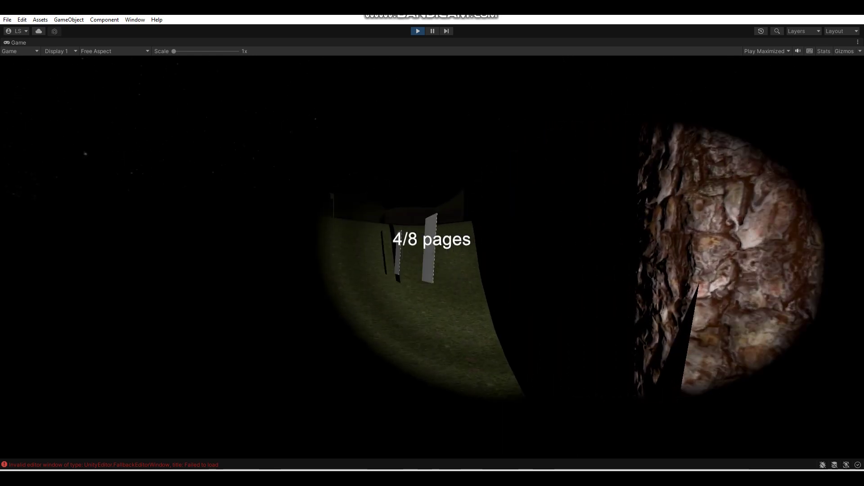
key("a")
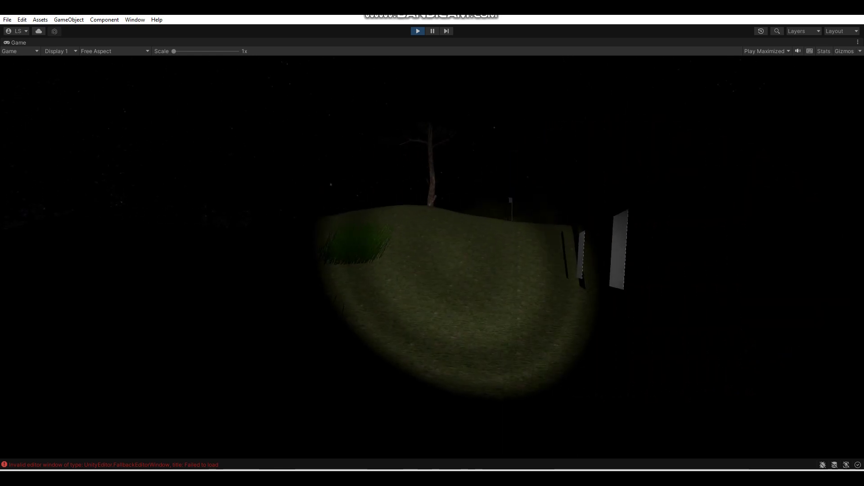
key("a")
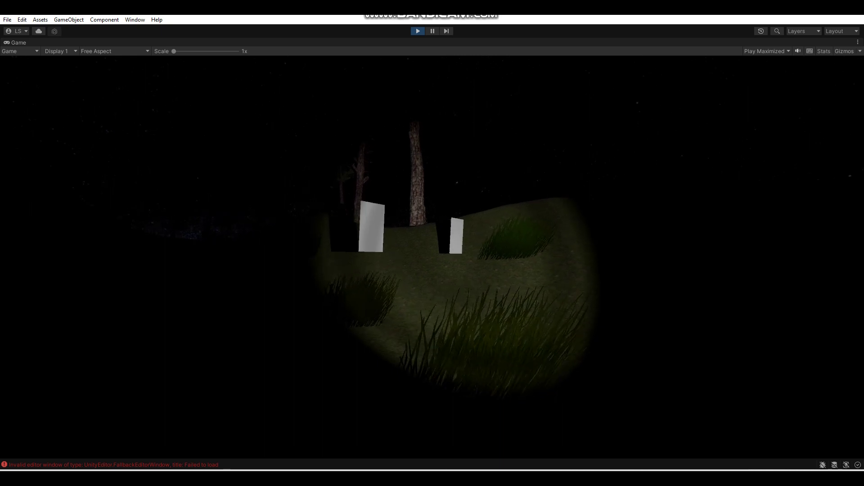
key("w")
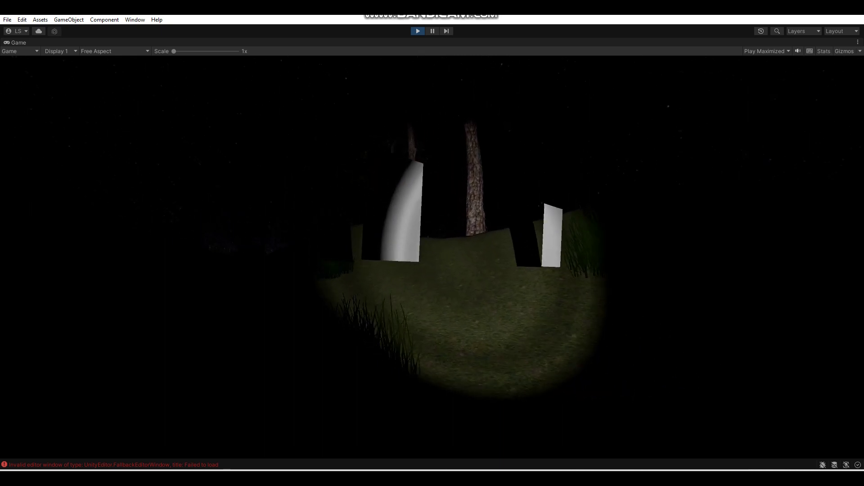
Step: Walk across the hill to the next page and collect it, bringing the counter to 7/8
key("w")
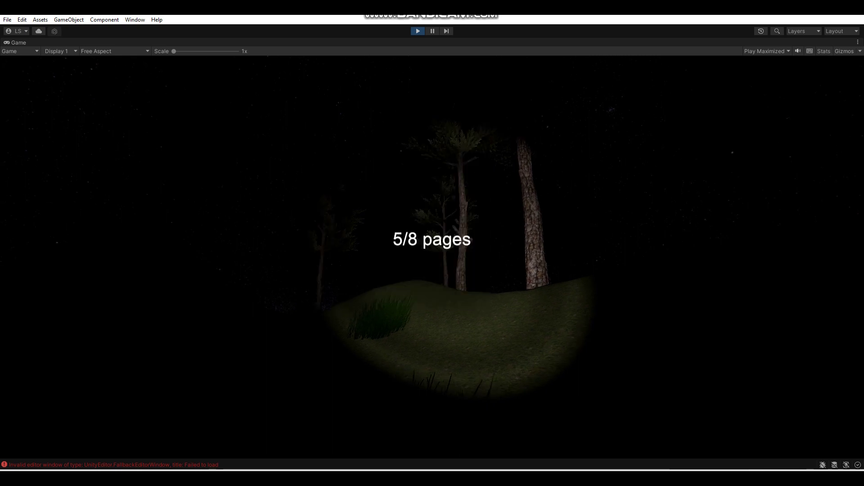
key("w")
key("w")
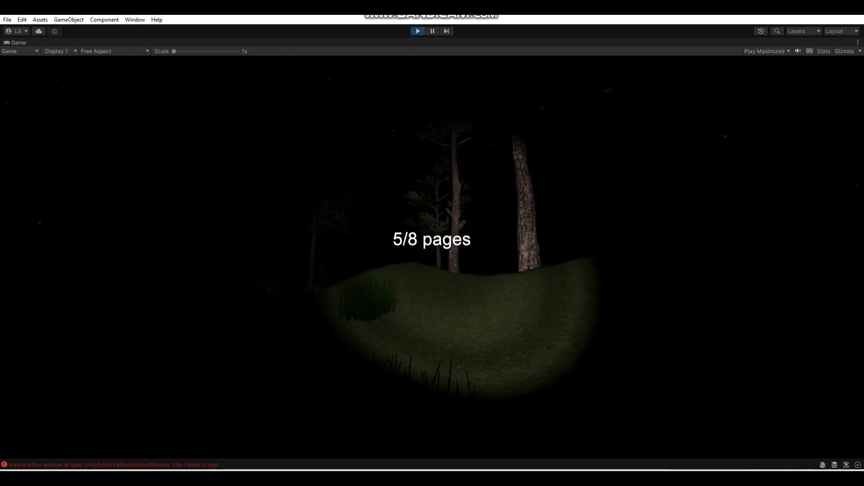
key("w")
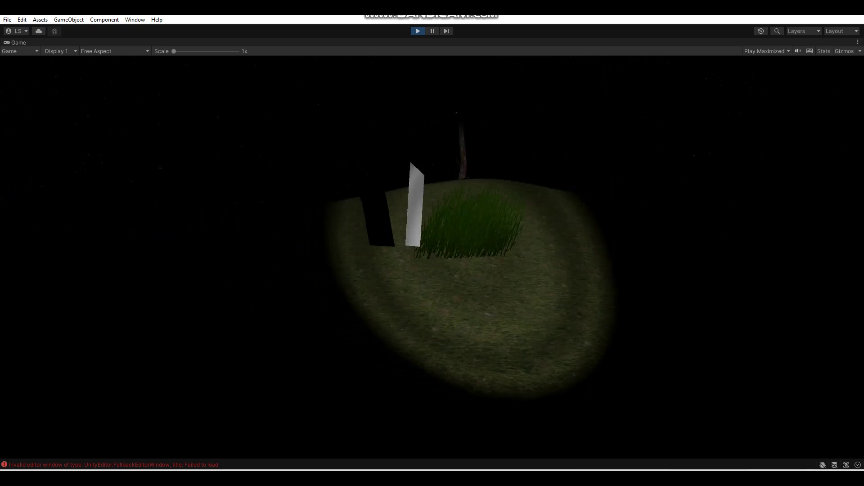
key("w")
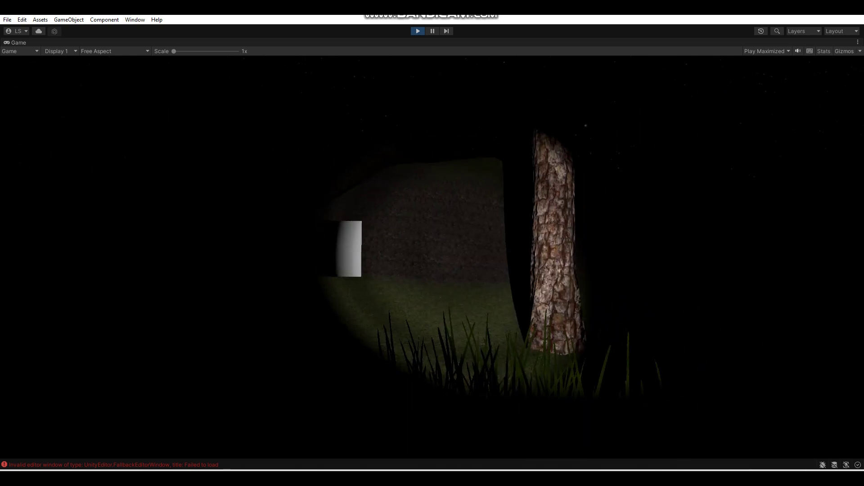
key("w")
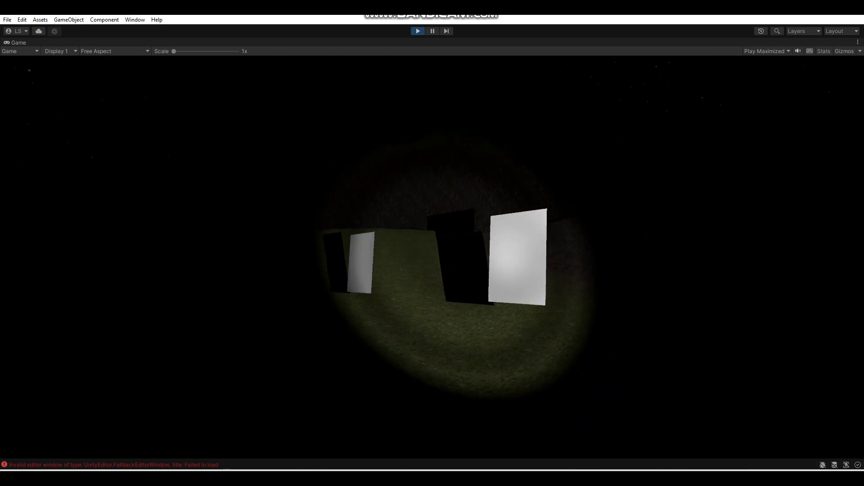
key("w")
key("w")
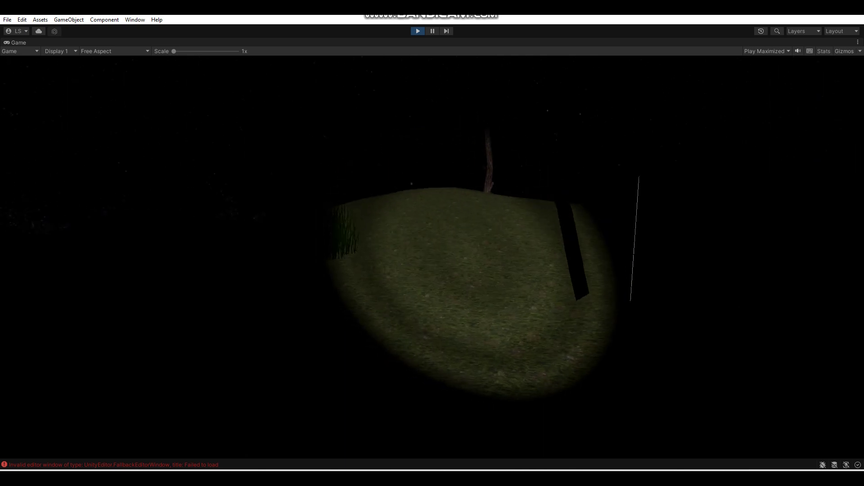
key("w")
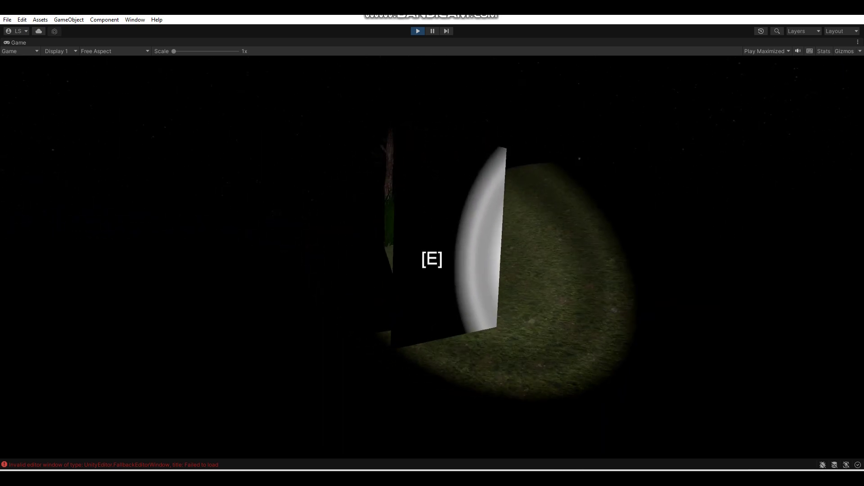
key("e")
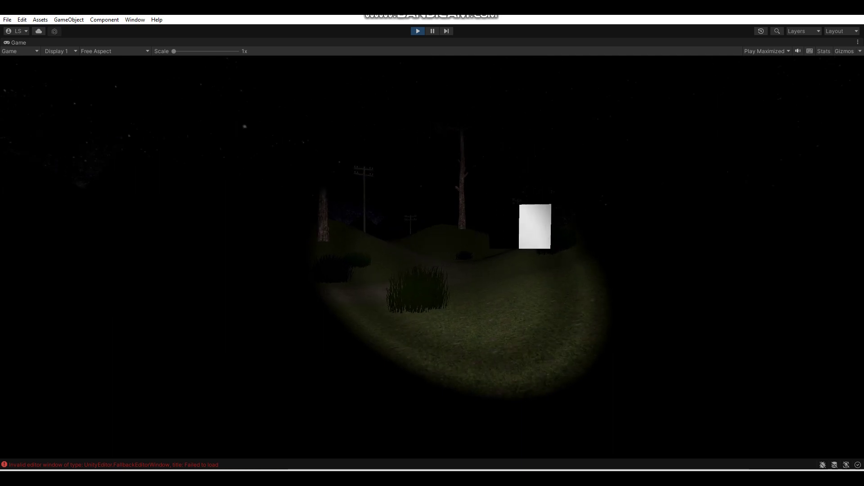
Step: Collect the final page to reach 8/8, then walk around the hill
key("w")
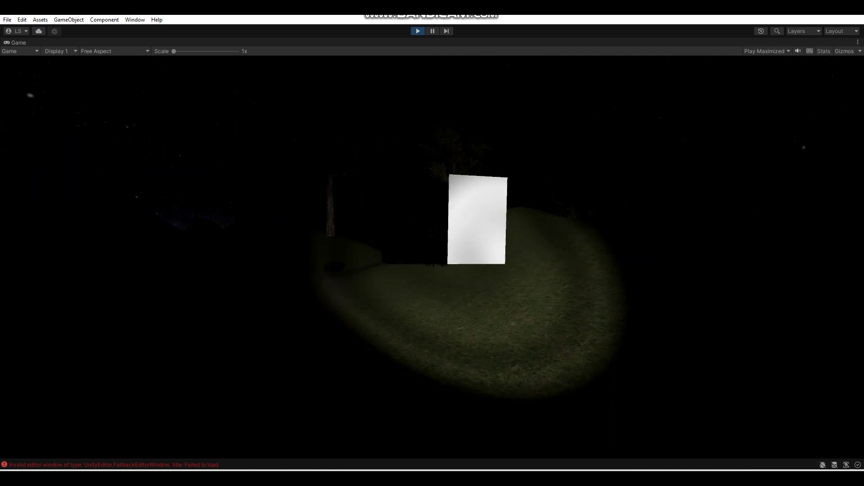
key("w")
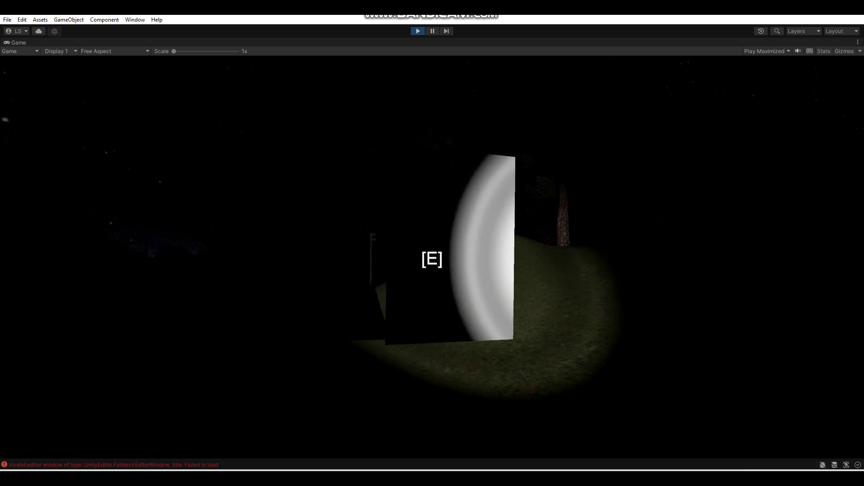
key("e")
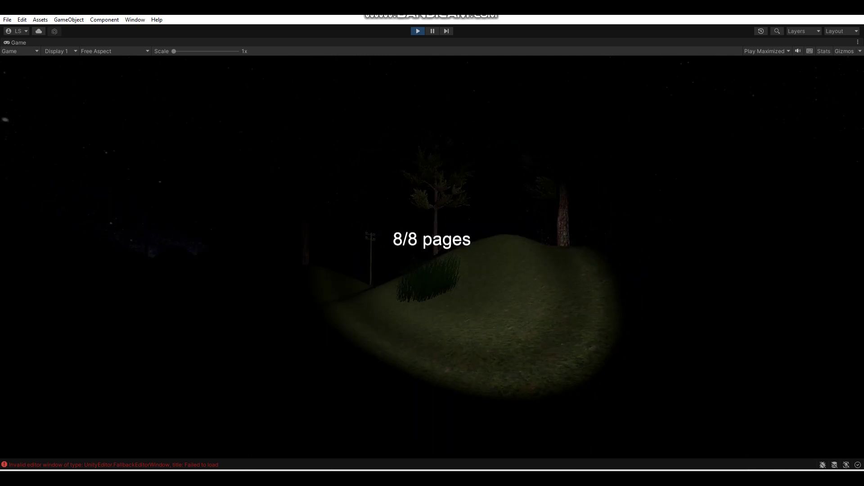
key("w")
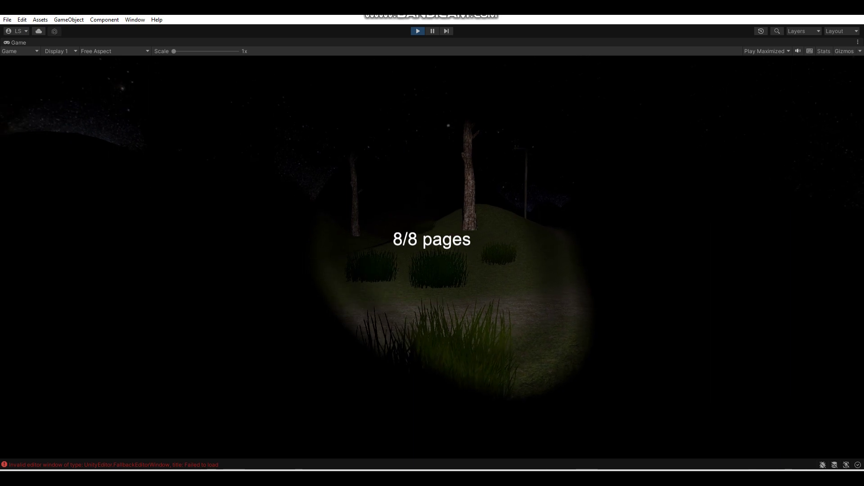
key("w")
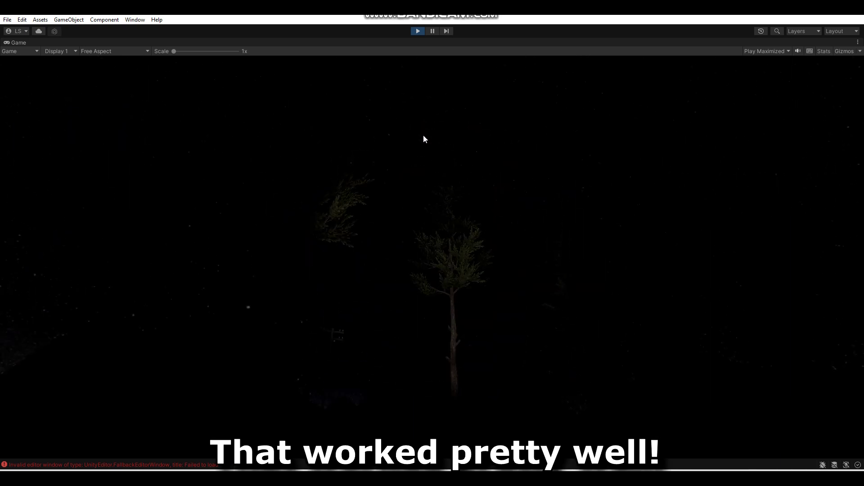
Step: Stop play mode, delete page (1) through page (7), and select the original page
left_click(417, 33)
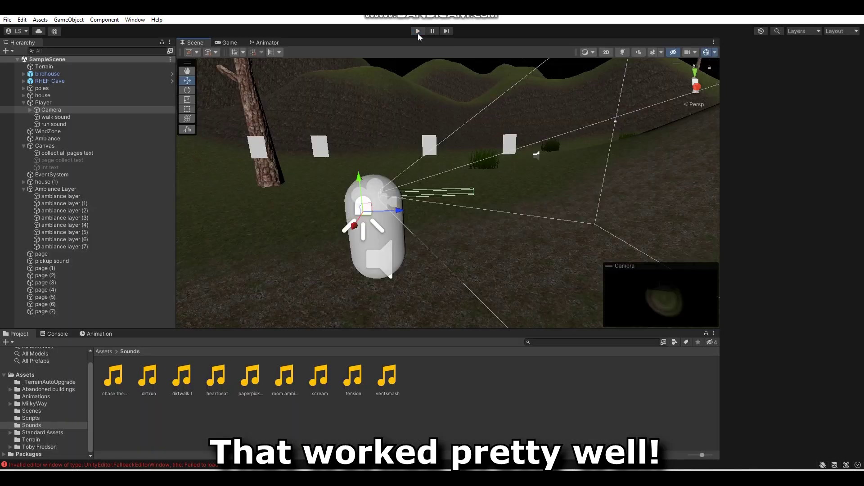
mouse_move(542, 173)
right_mouse_down()
mouse_move(526, 176)
mouse_move(539, 176)
right_mouse_up()
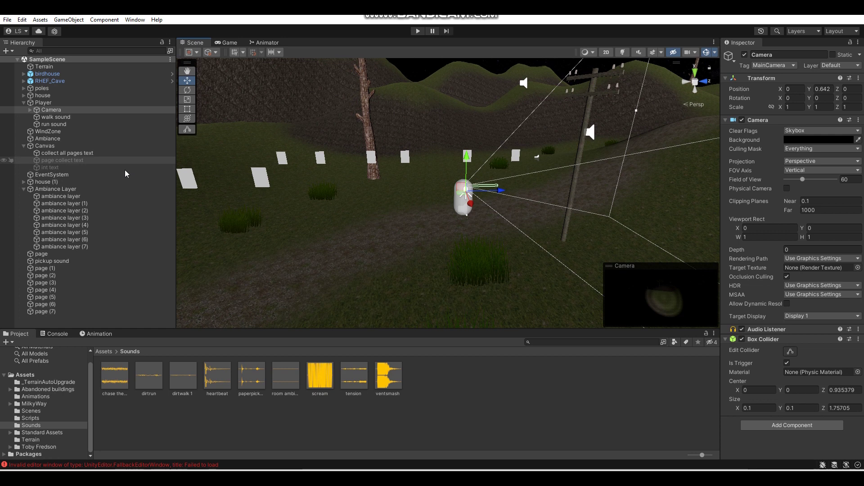
left_click(57, 269)
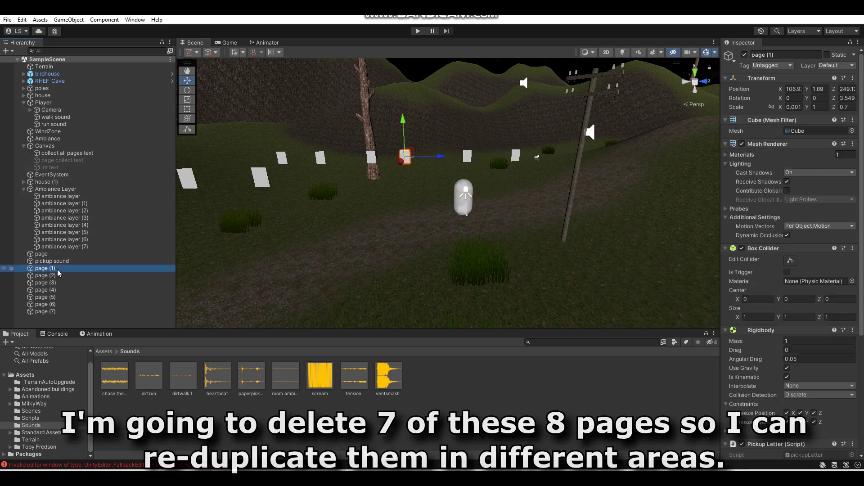
left_click(61, 312, "shift")
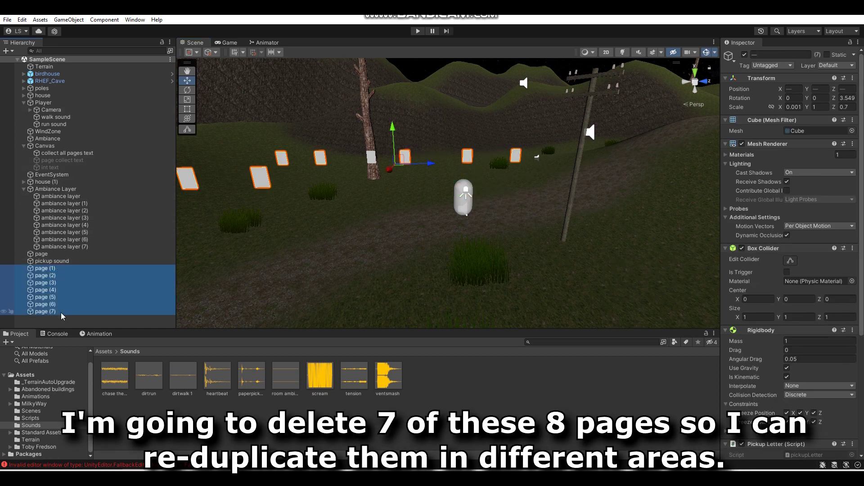
key("Delete")
left_click(46, 254)
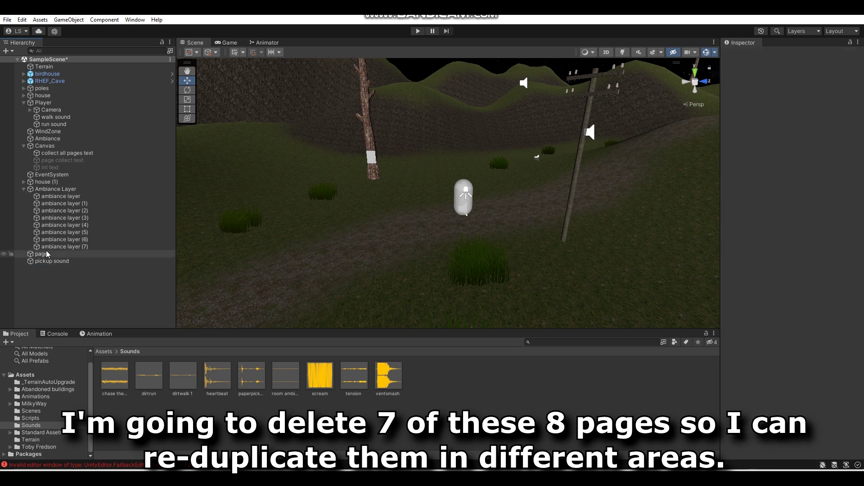
mouse_move(313, 202)
right_mouse_down()
mouse_move(499, 198)
mouse_move(419, 195)
right_mouse_up()
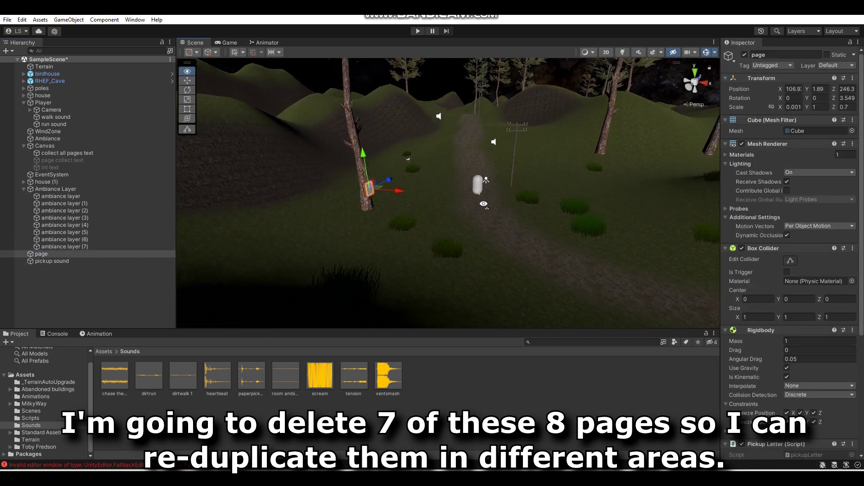
Step: Duplicate the page and move and tilt page (1) flat onto a tree trunk
key("ctrl+d")
left_click_drag(312, 185, 558, 216)
mouse_move(558, 216)
right_mouse_down()
mouse_move(571, 212)
mouse_move(268, 156)
right_mouse_up()
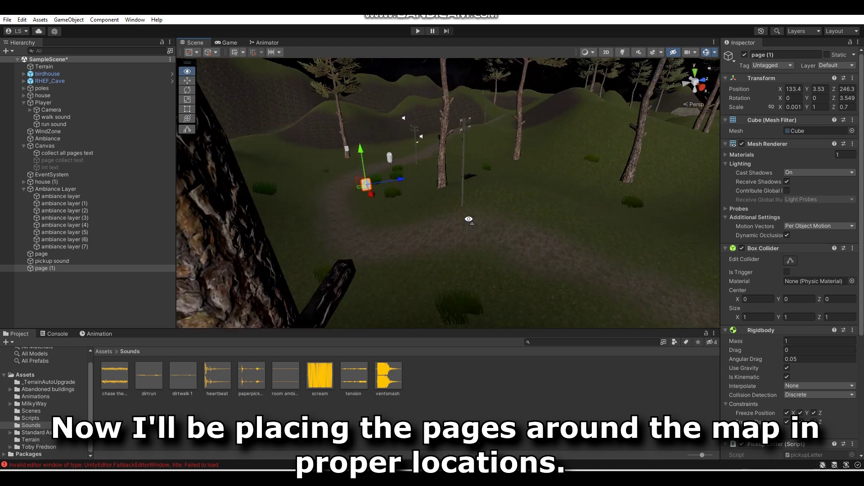
left_click_drag(294, 186, 600, 265)
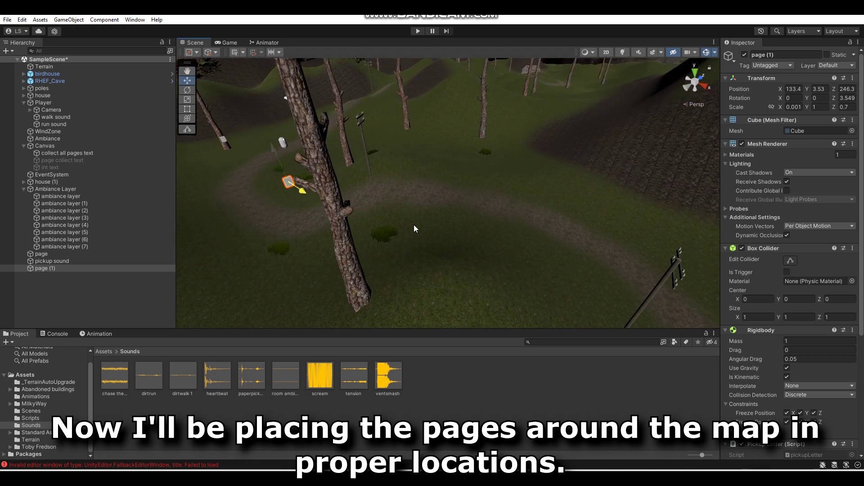
right_click_drag(600, 265, 601, 265)
mouse_move(598, 175)
right_mouse_down()
mouse_move(461, 232)
mouse_move(440, 202)
right_mouse_up()
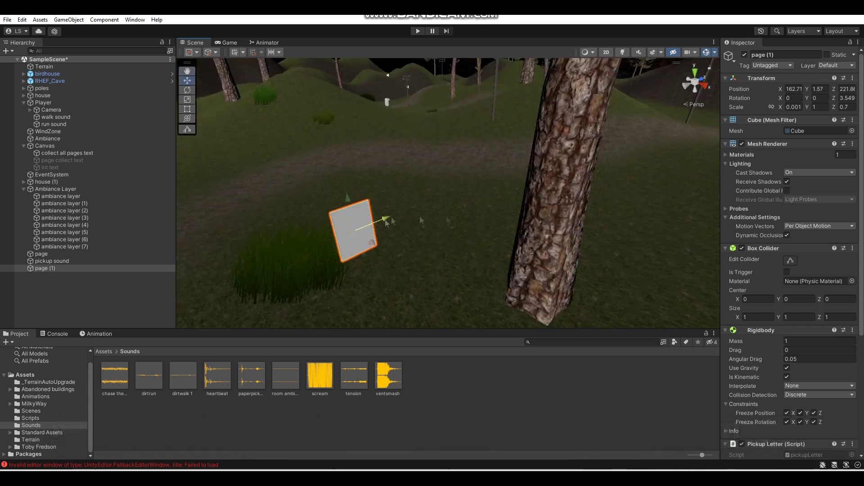
left_click_drag(440, 202, 447, 207)
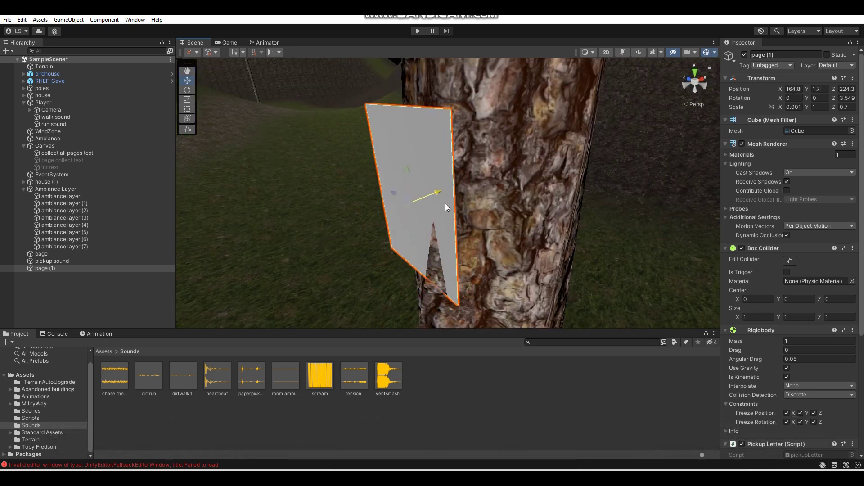
right_click_drag(405, 177, 450, 202)
key("w")
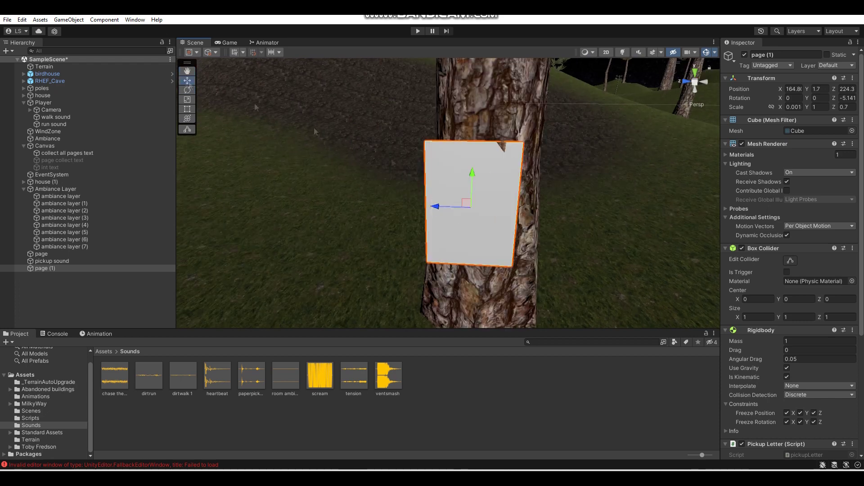
left_click_drag(455, 208, 461, 209)
right_click_drag(510, 236, 363, 235)
Step: Duplicate page (2), rotate it to line up with the house wall, and raise it up the wall
key("ctrl+d")
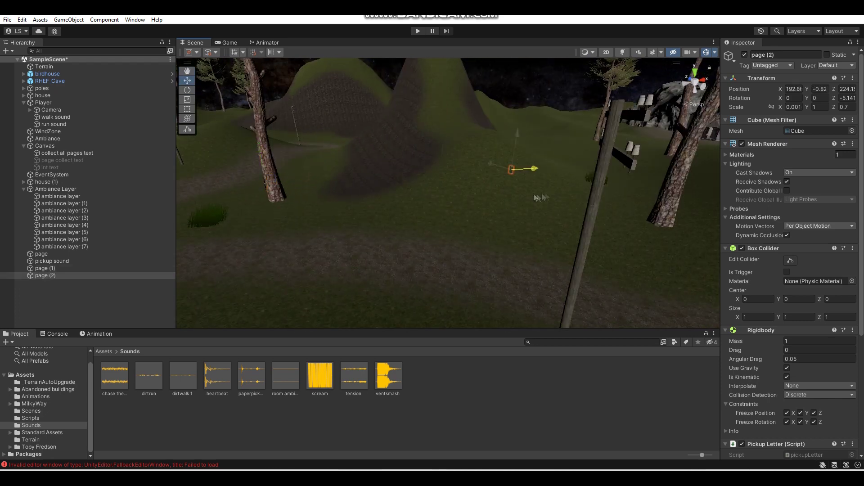
left_click_drag(411, 206, 412, 141)
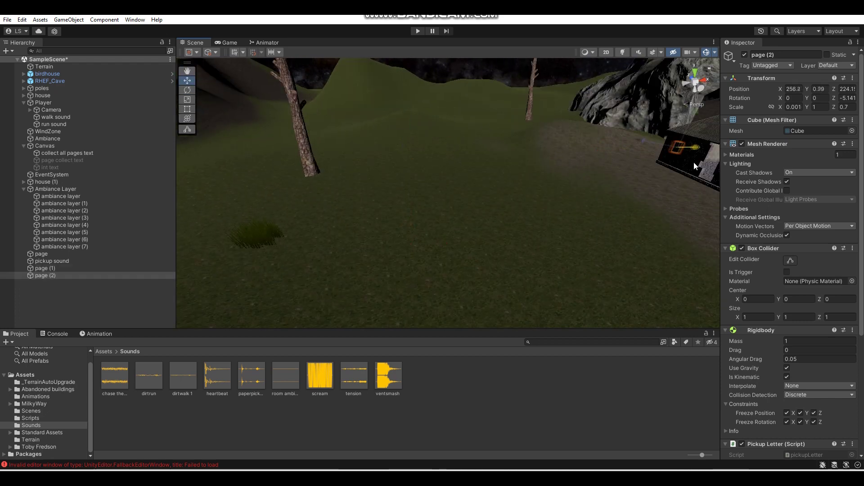
key("f")
left_click(846, 98)
right_click_drag(495, 200, 509, 202)
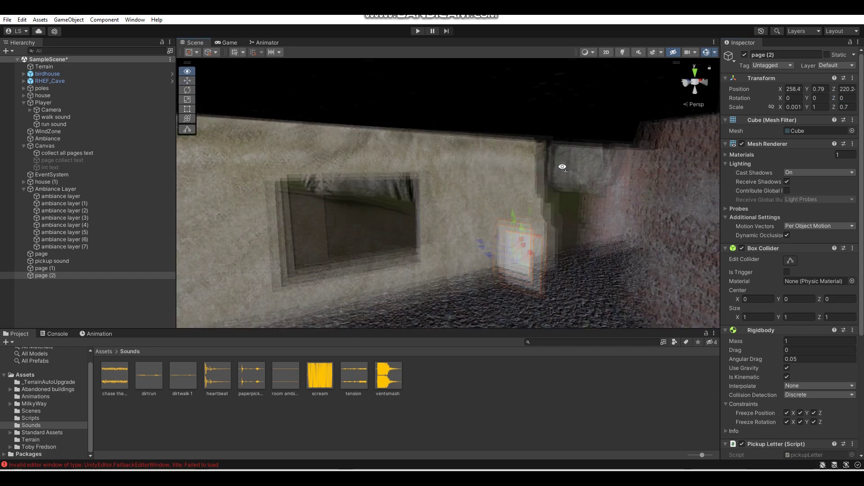
key("e")
left_click_drag(506, 198, 517, 205)
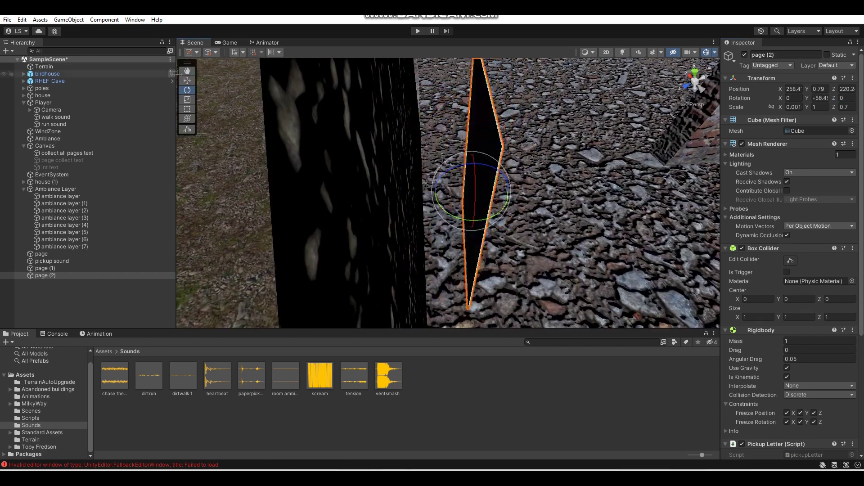
key("w")
left_click_drag(365, 154, 366, 135)
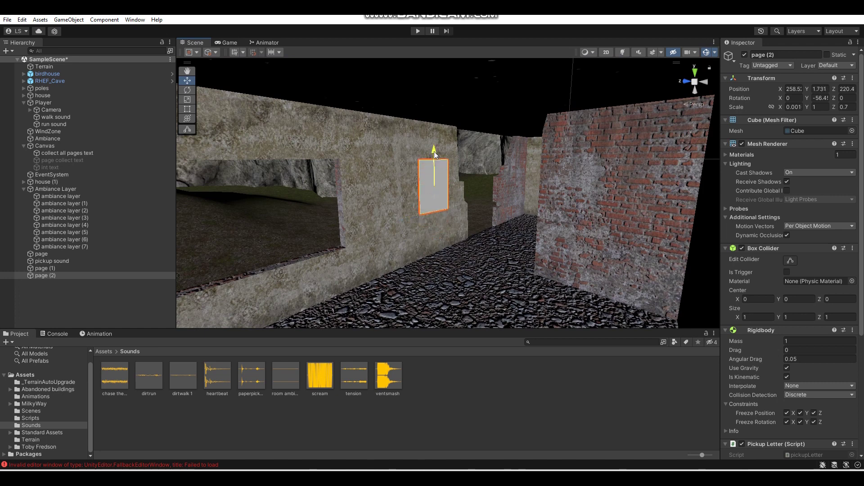
right_click_drag(365, 135, 405, 158)
Step: Place page (3) deep in the cave against the rock pillar
right_click_drag(288, 171, 852, 182)
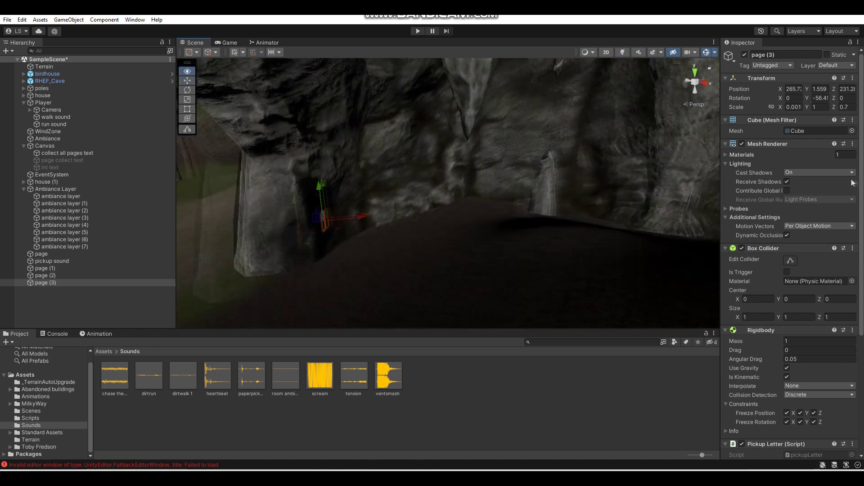
left_click_drag(506, 201, 465, 231)
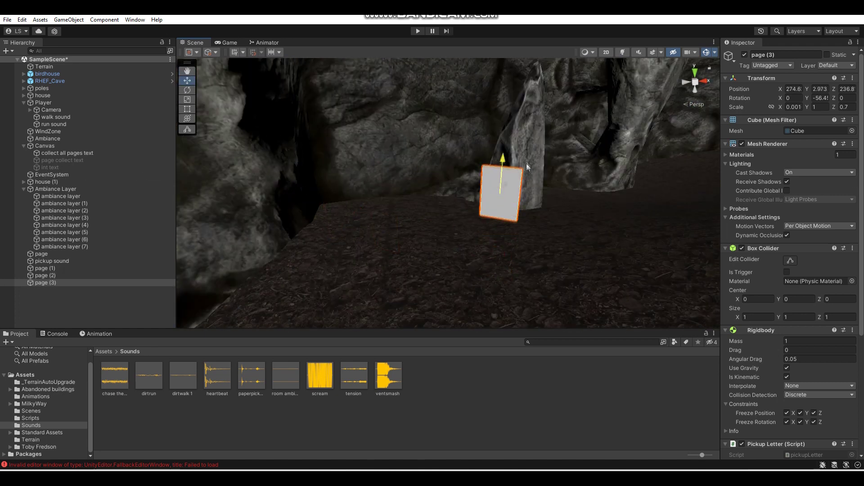
right_click_drag(526, 141, 450, 167)
left_click_drag(459, 168, 473, 170)
mouse_move(472, 169)
right_mouse_down()
mouse_move(286, 170)
mouse_move(517, 237)
right_mouse_up()
Step: Place page (4) among the trees and page (5) on the pole
key("ctrl+d")
right_click_drag(43, 230, 543, 243)
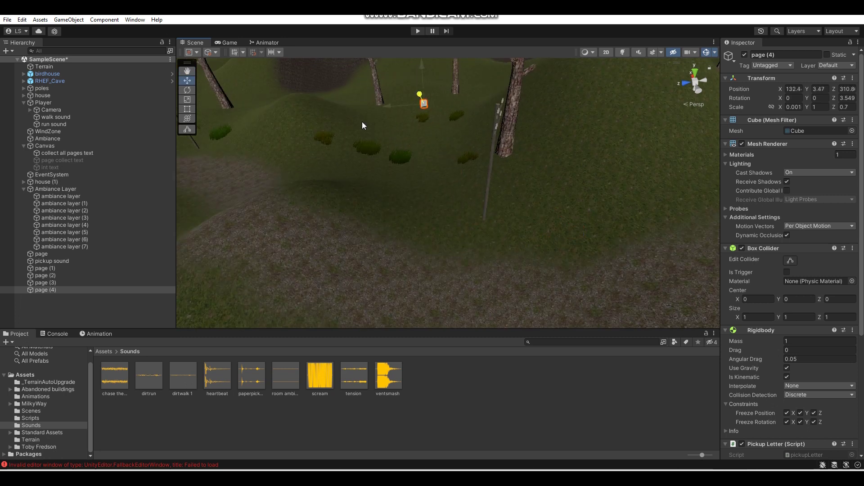
key("f")
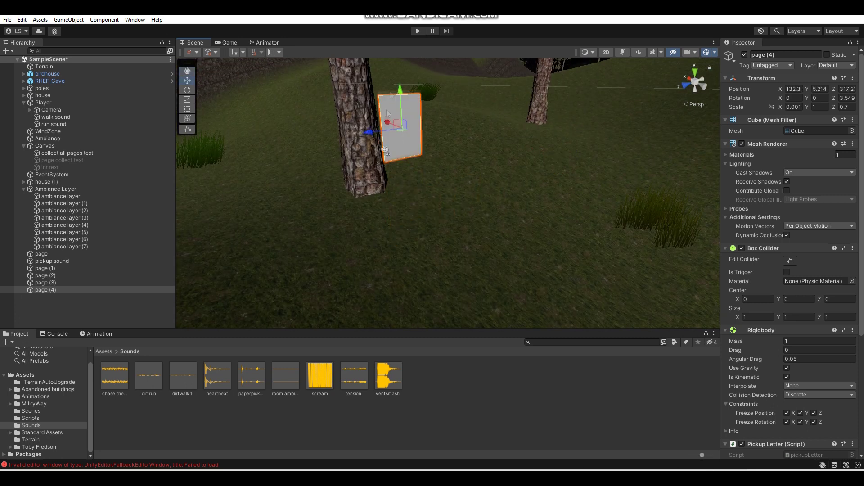
mouse_move(385, 150)
right_mouse_down()
mouse_move(304, 137)
mouse_move(147, 178)
right_mouse_up()
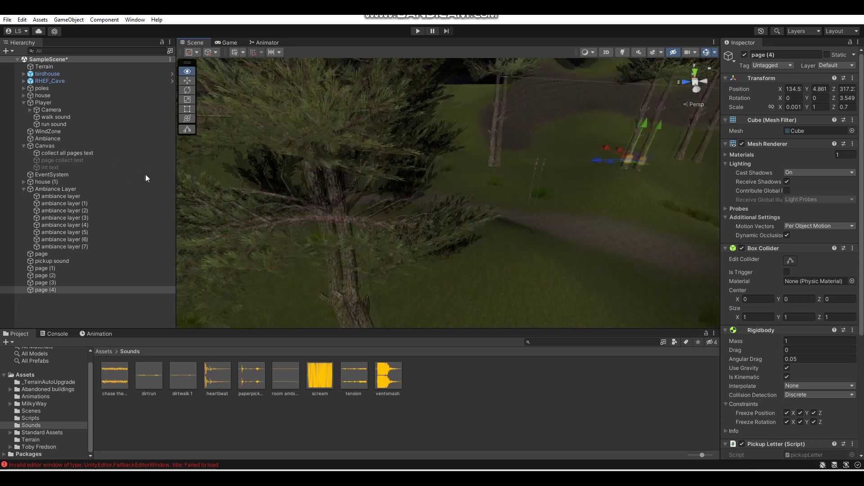
right_click_drag(234, 189, 170, 199)
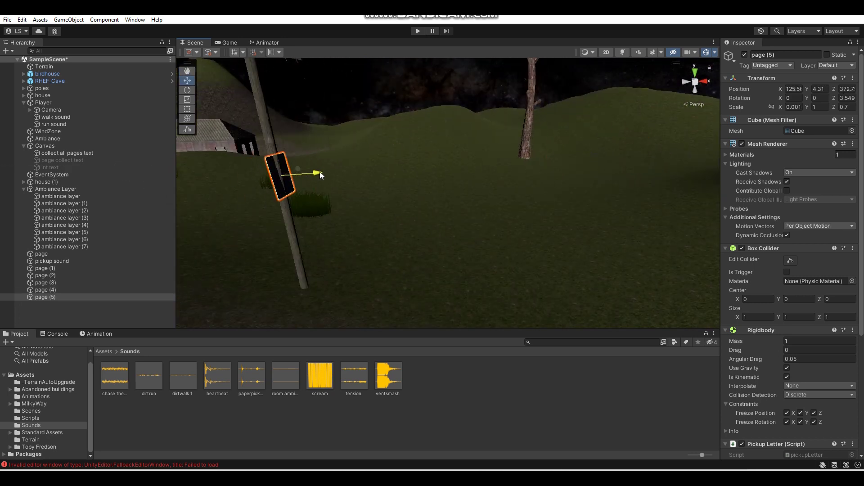
right_click_drag(289, 153, 357, 227)
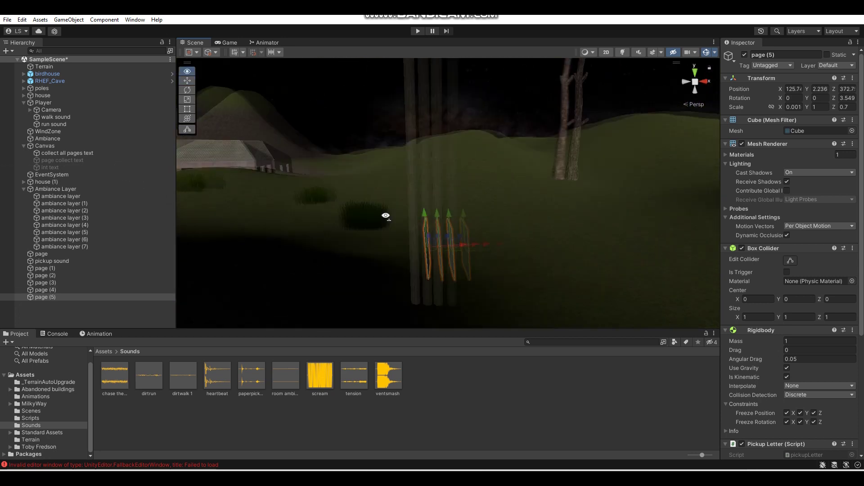
key("ctrl+d")
right_click_drag(468, 271, 569, 180)
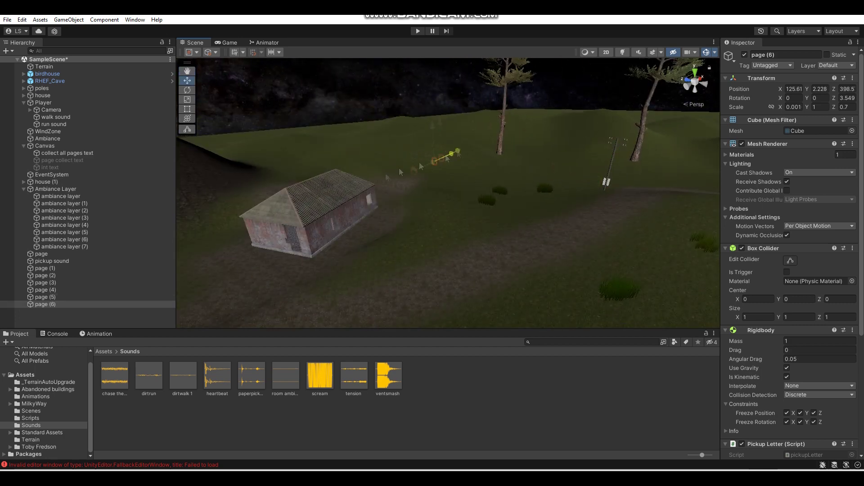
Step: Move page (6) into the house
left_click_drag(447, 159, 280, 226)
key("f")
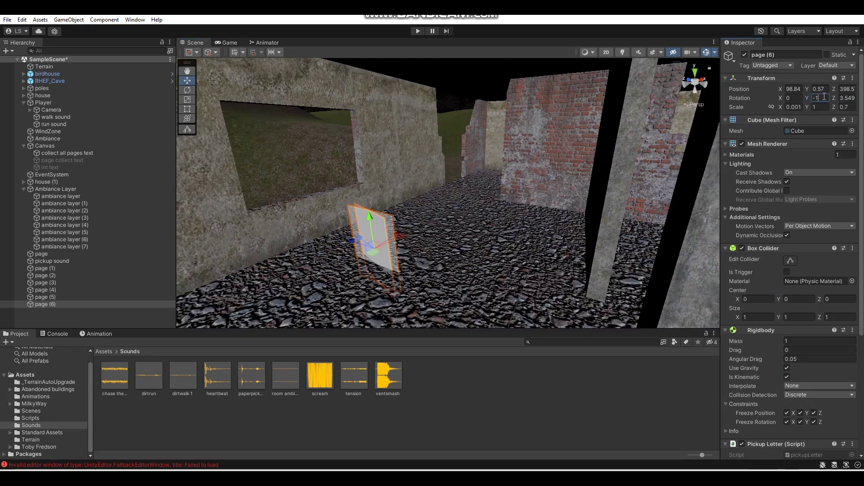
right_click_drag(652, 180, 500, 243)
right_click_drag(388, 146, 514, 217)
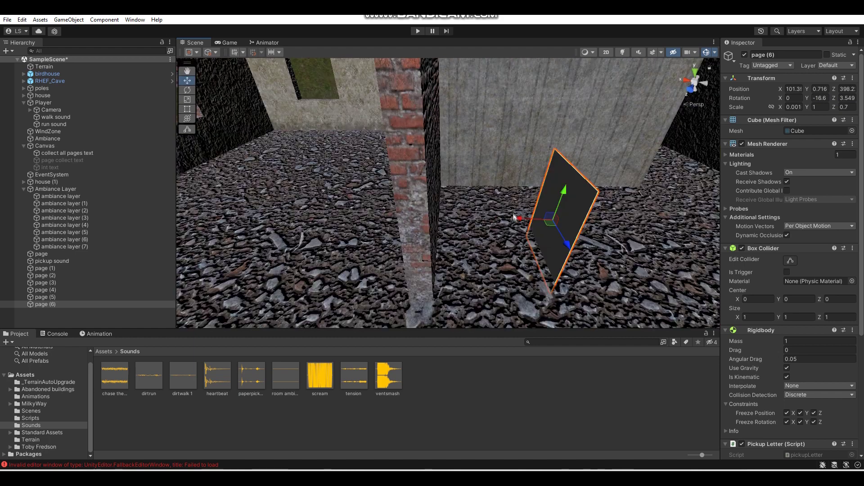
mouse_move(423, 188)
right_mouse_down()
mouse_move(121, 142)
mouse_move(334, 108)
mouse_move(516, 189)
right_mouse_up()
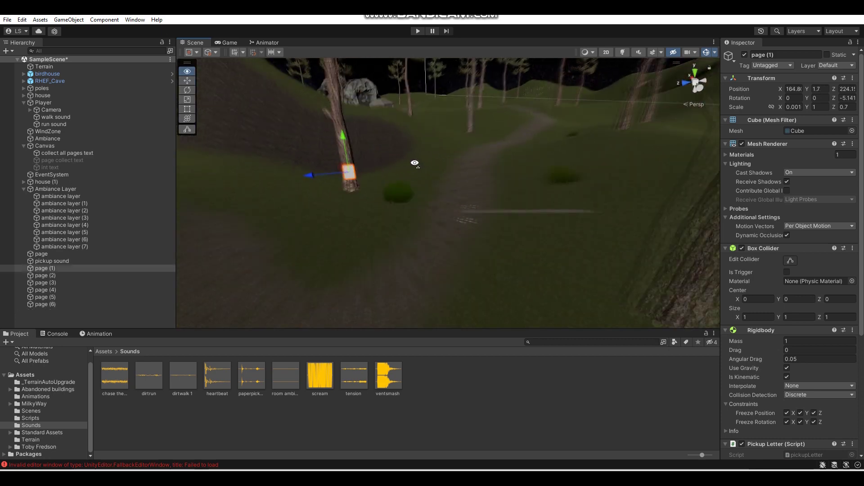
Step: Duplicate the page as page (7), set it against a tree trunk, and start play mode
key("ctrl+d")
right_click_drag(429, 124, 441, 196)
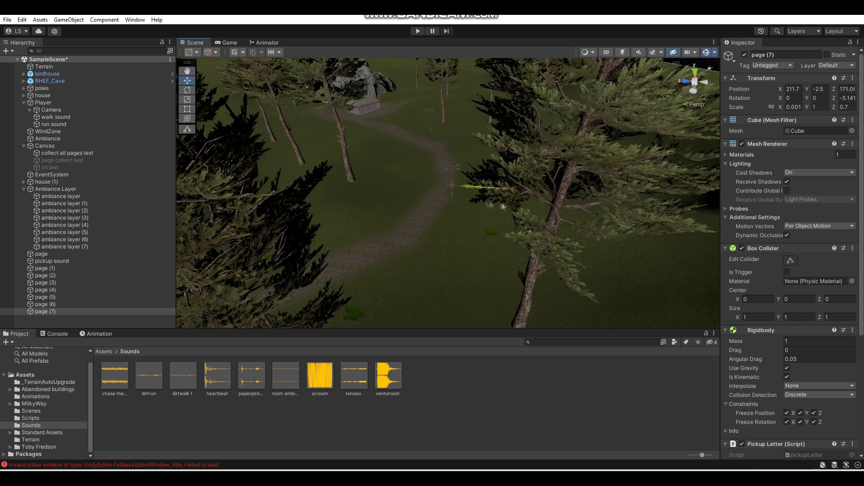
right_click_drag(441, 195, 363, 236)
left_click_drag(639, 153, 447, 201)
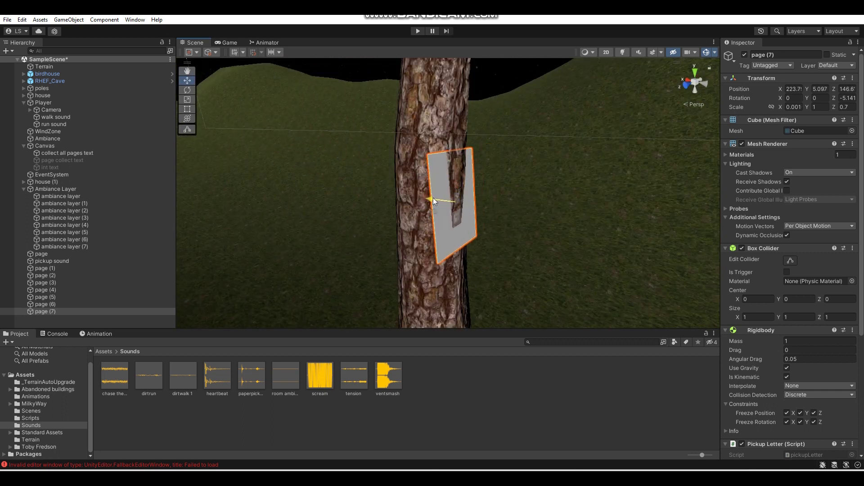
scroll(435, 203, "down", 3)
key("ctrl+p")
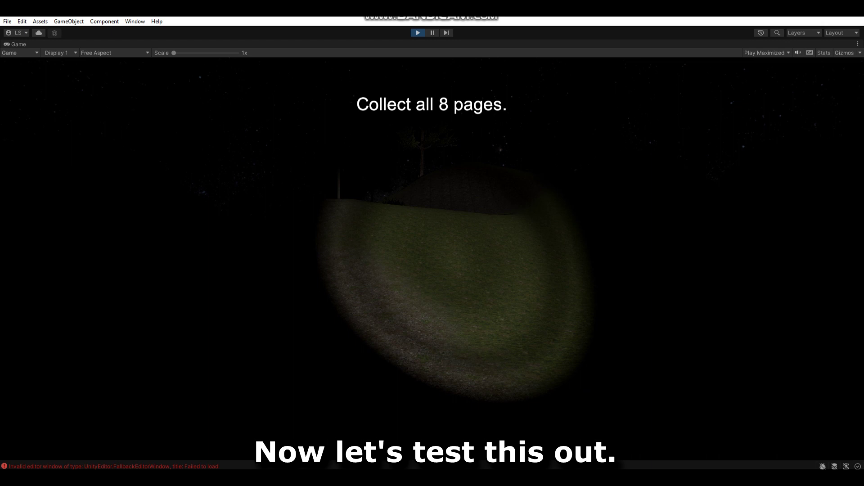
Step: Walk across the grass to the tree holding a page and collect the first page
key("w")
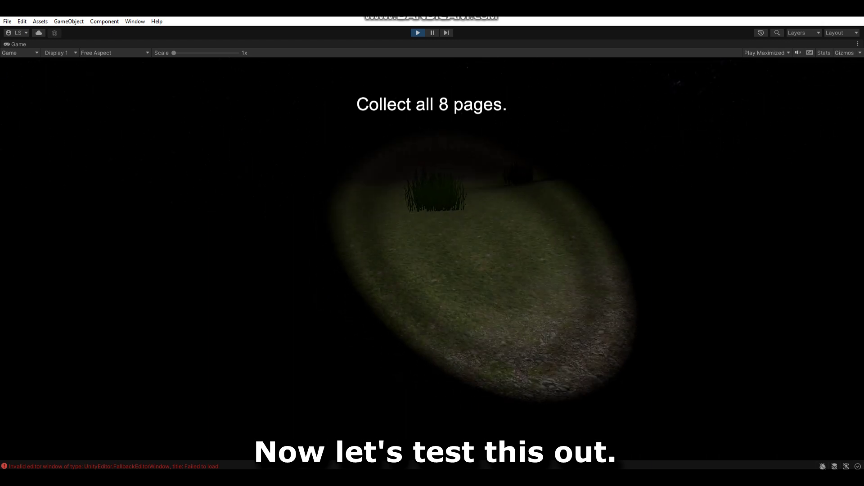
key("w")
key("w")
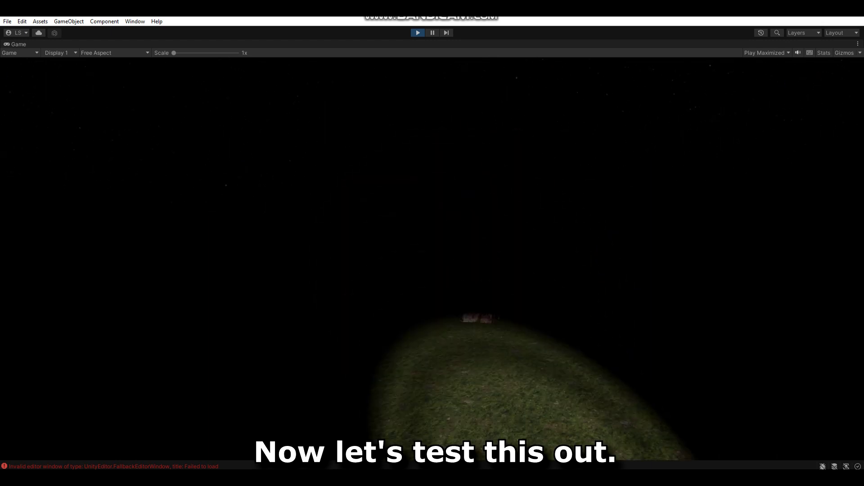
key("w")
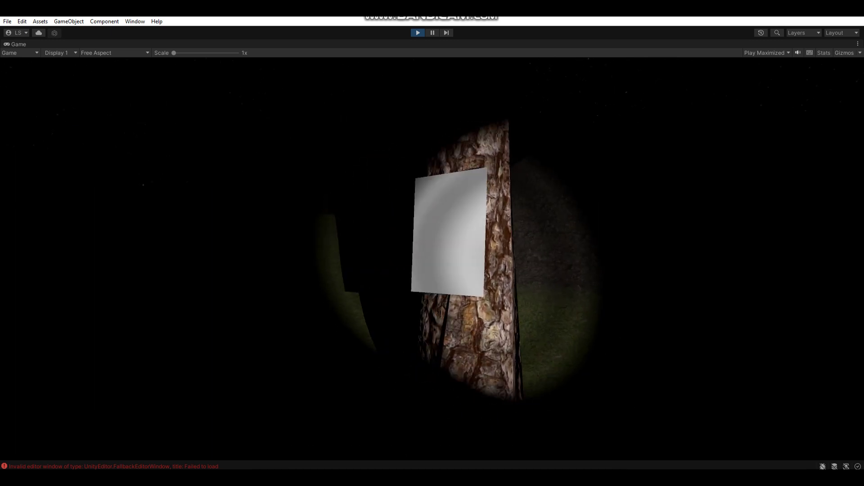
key("e")
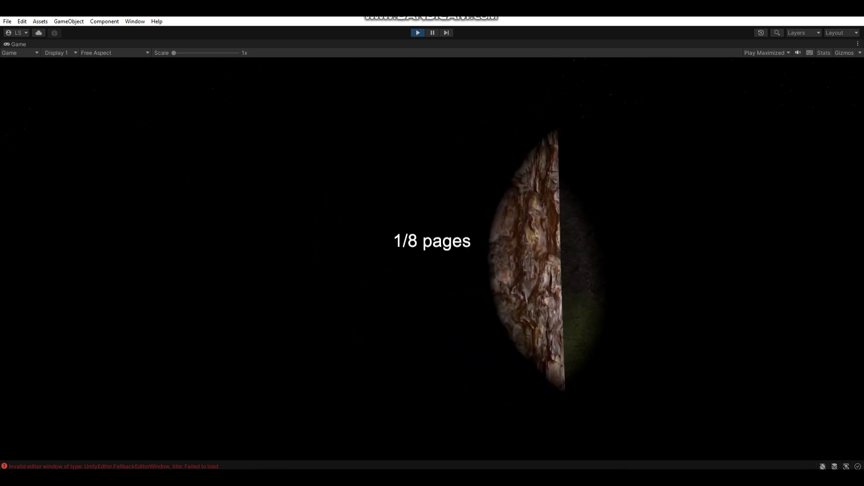
Step: Walk through the dark forest to the tree with the next paper note
key("w")
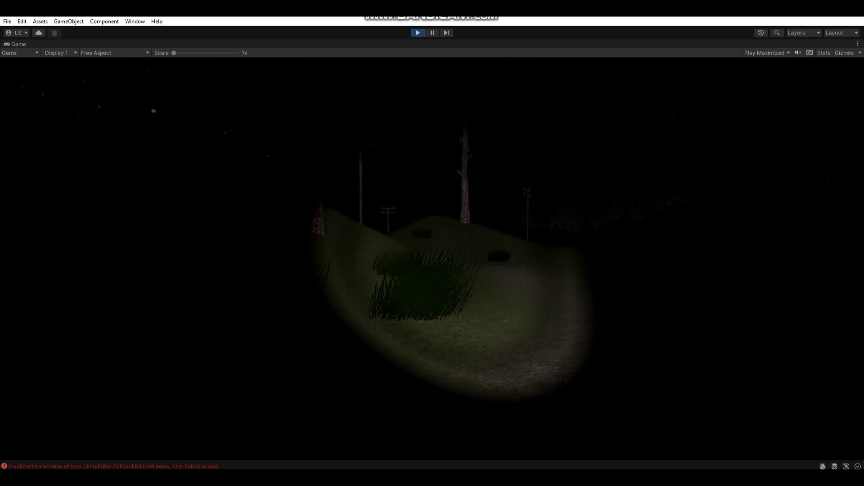
key("w")
key("w")
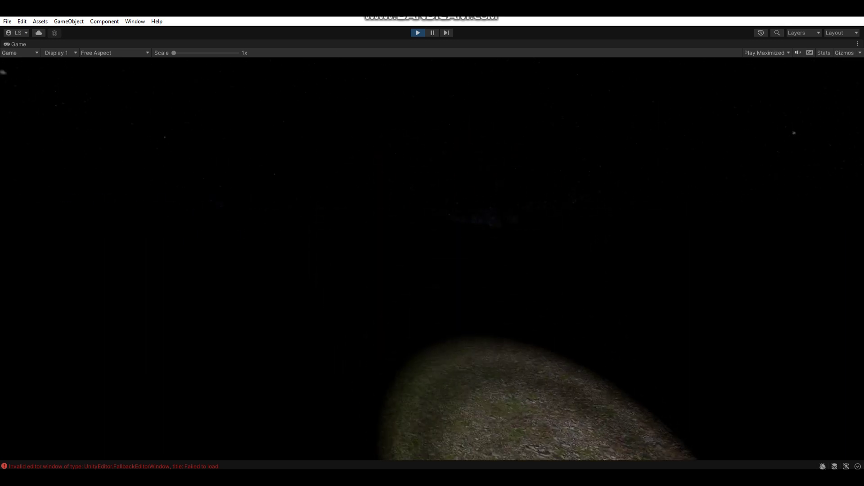
key("w")
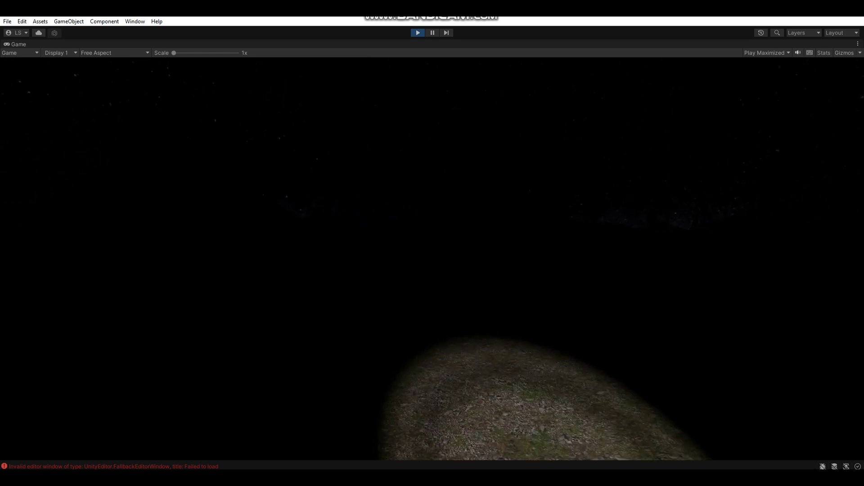
key("w")
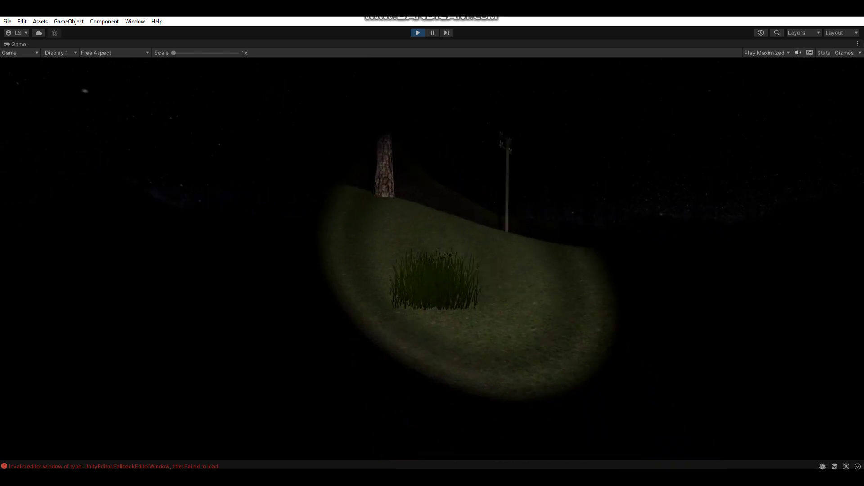
key("w")
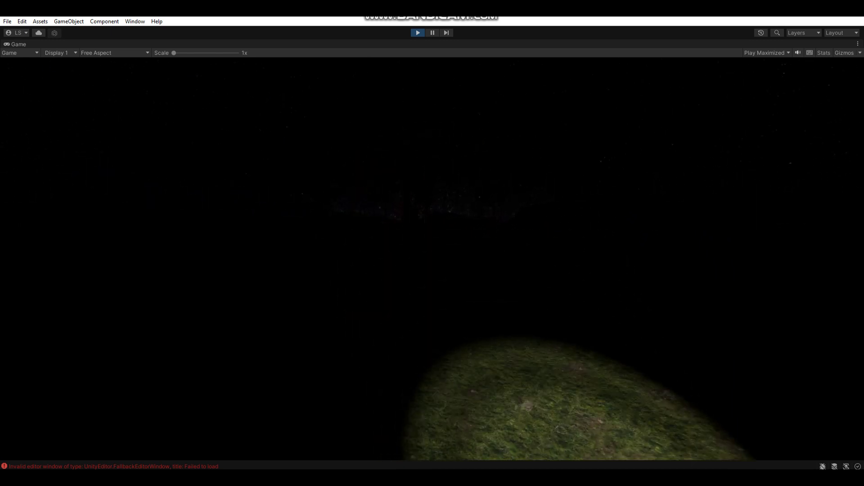
key("w")
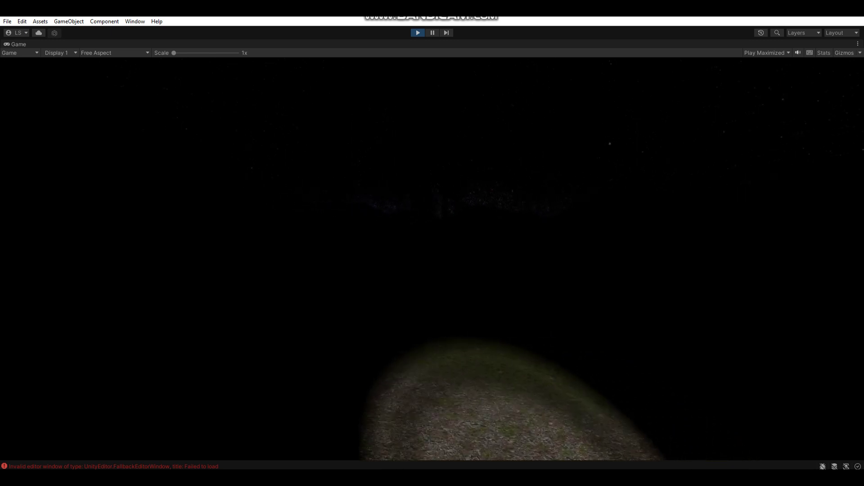
key("w")
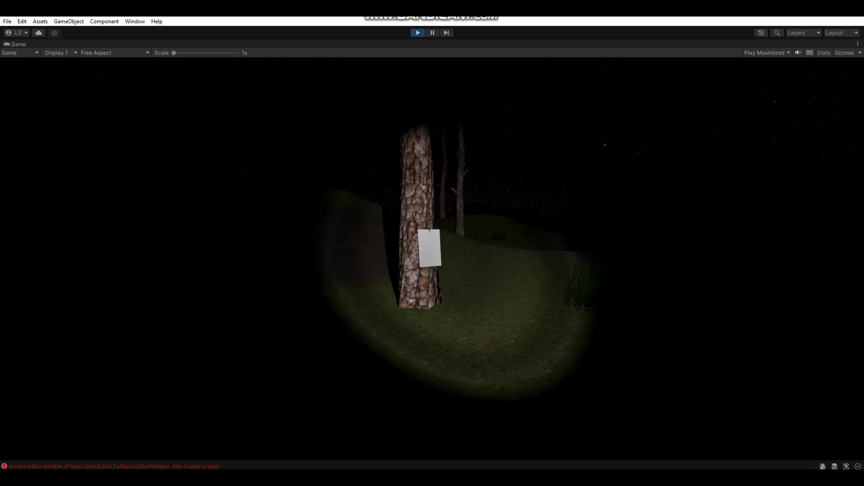
key("w")
key("w")
Step: Collect the page on the tree, the page on the building wall, and a fourth page (4/8)
key("e")
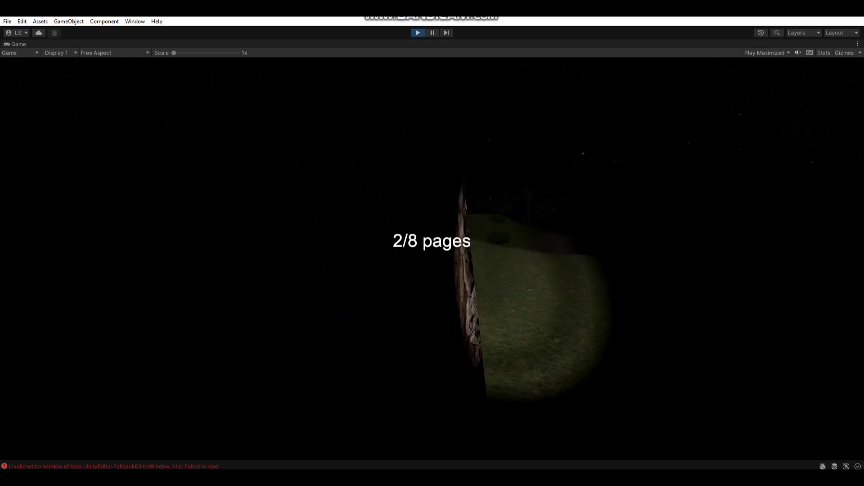
mouse_move(432, 243)
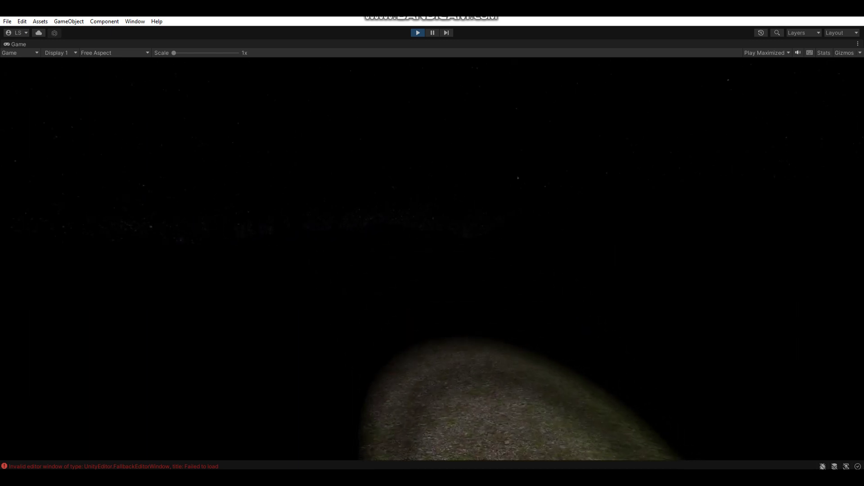
key("w")
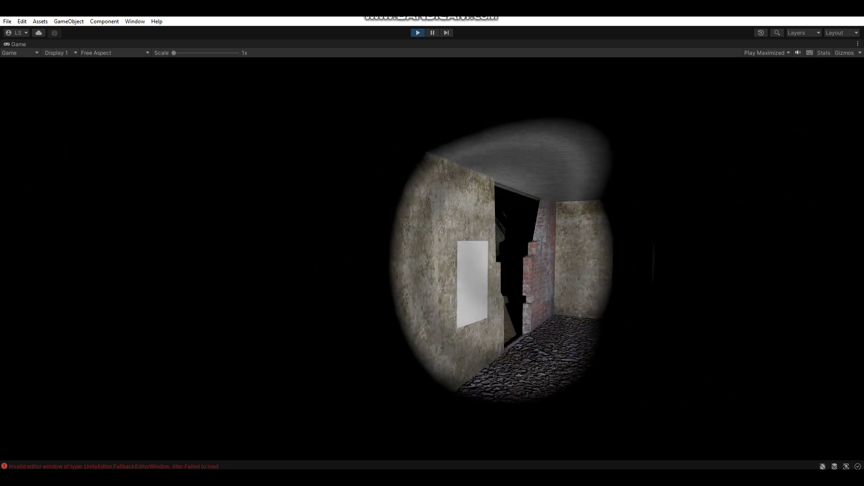
key("e")
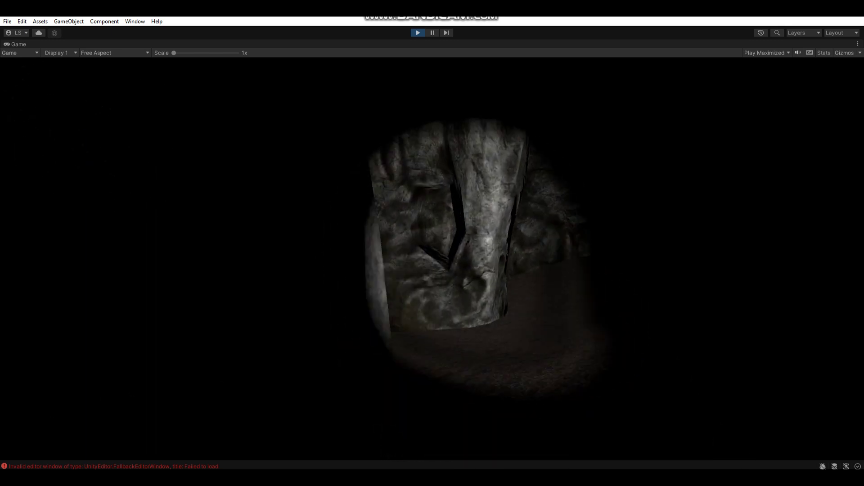
key("e")
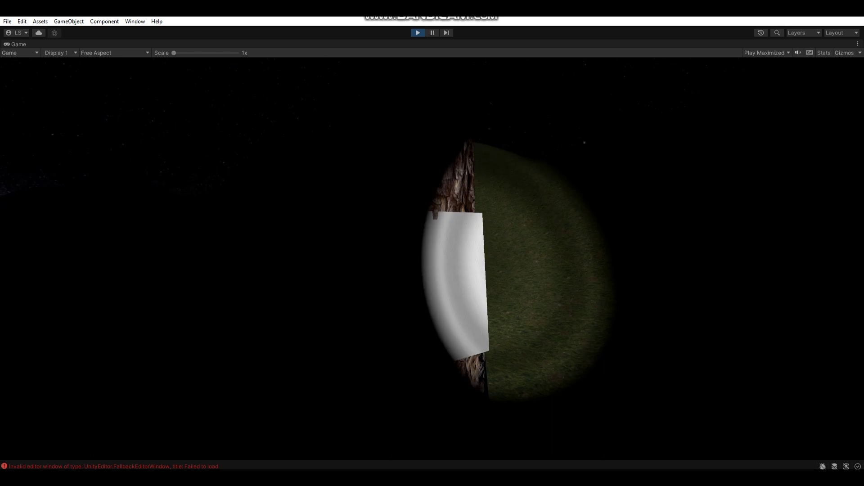
Step: Collect the remaining pages on a tree, in the forest, and on the brick wall to reach 8/8
key("e")
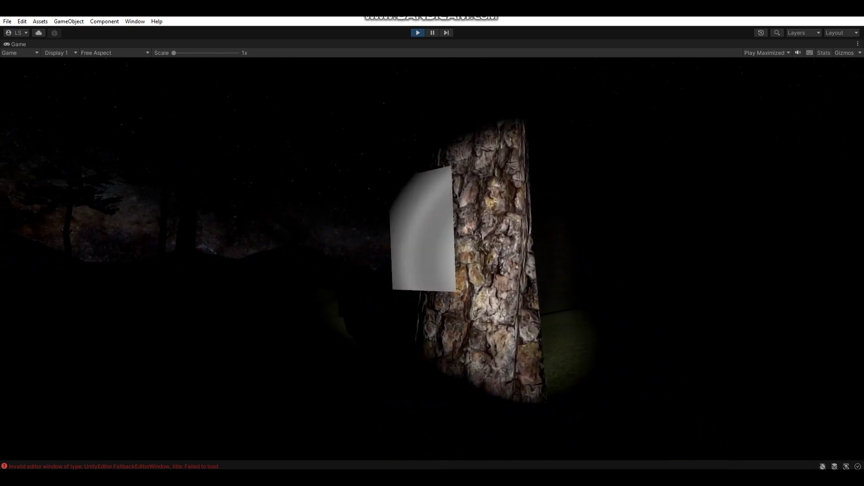
key("e")
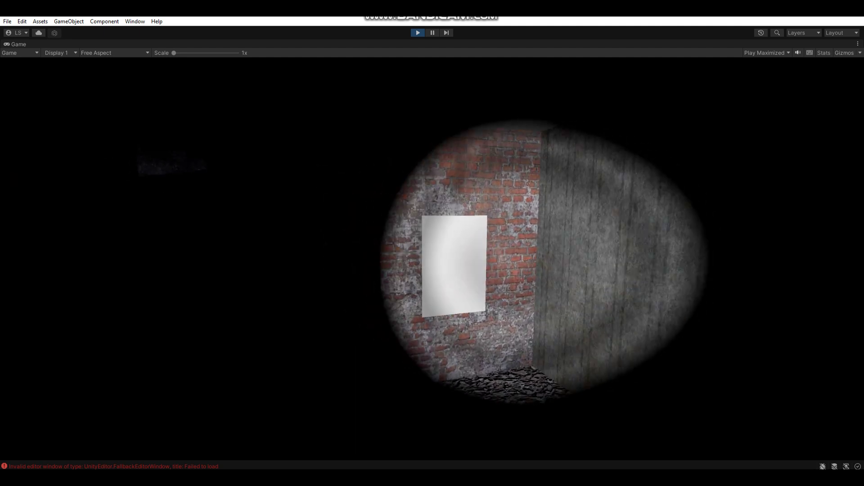
key("e")
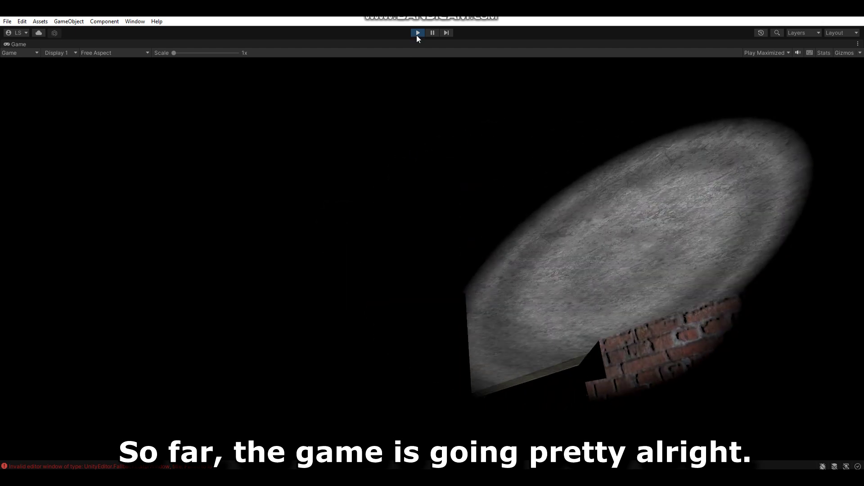
Step: Stop the play-test and zoom out to a wide view of the forest map
left_click(417, 35)
mouse_move(360, 211)
right_mouse_down()
mouse_move(374, 218)
mouse_move(185, 180)
mouse_move(190, 157)
mouse_move(360, 212)
mouse_move(523, 209)
right_mouse_up()
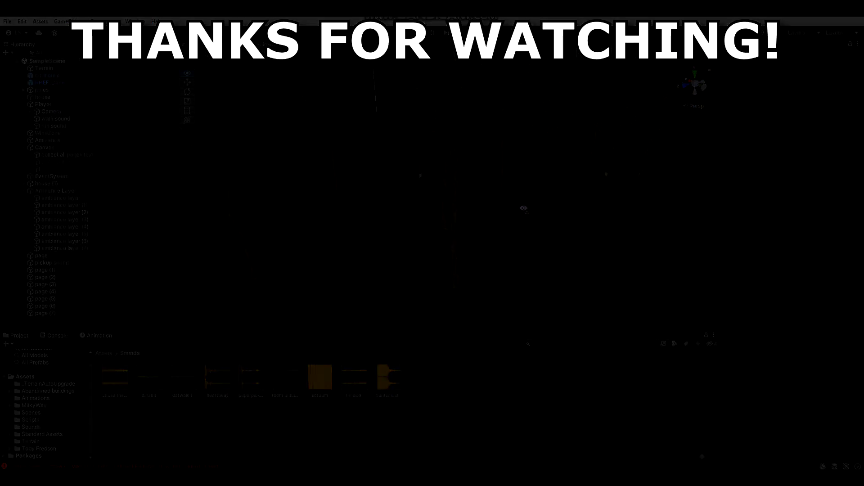